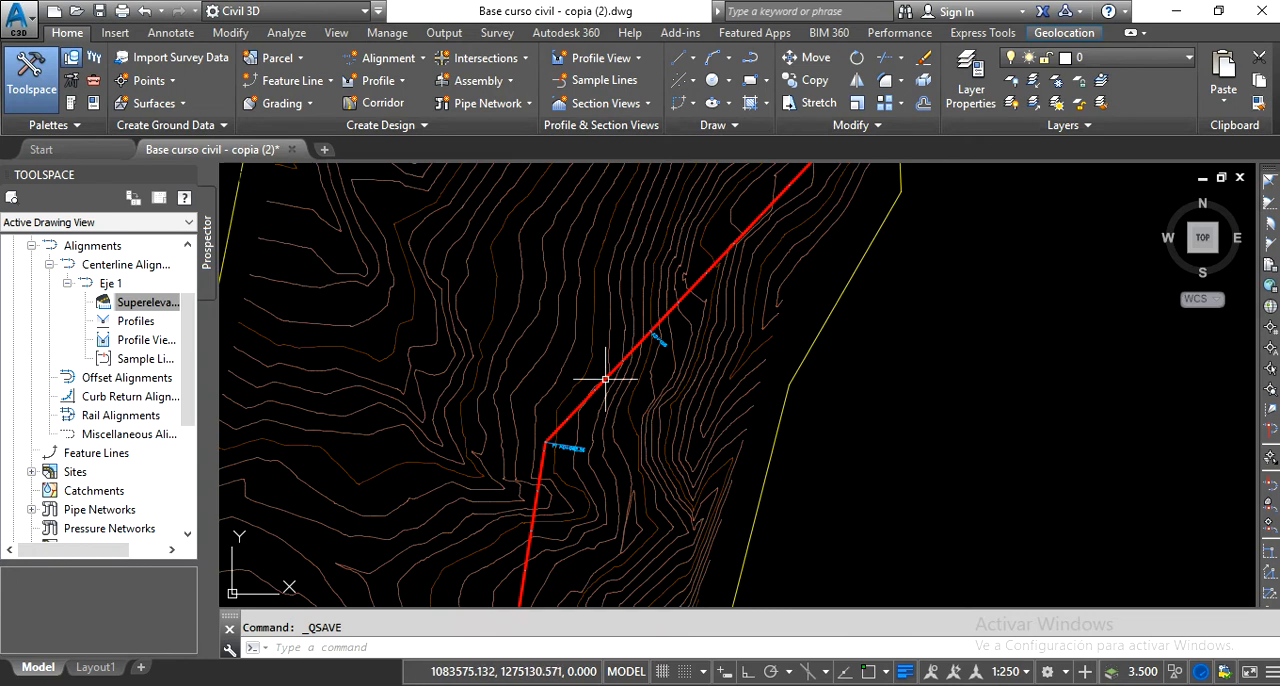
- Open the geometry layout tools for the Eje 1 alignment and move their toolbar clear of the alignment
click(615, 366)
right_click(596, 368)
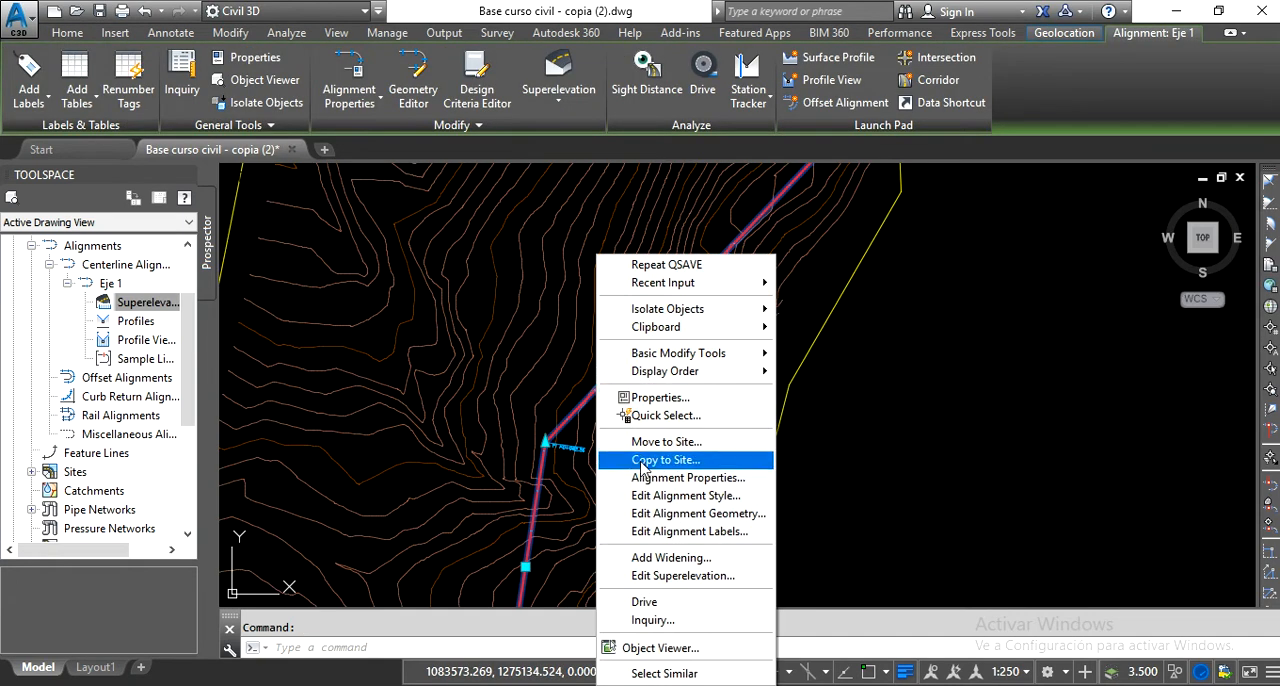
click(680, 514)
drag(705, 163, 676, 141)
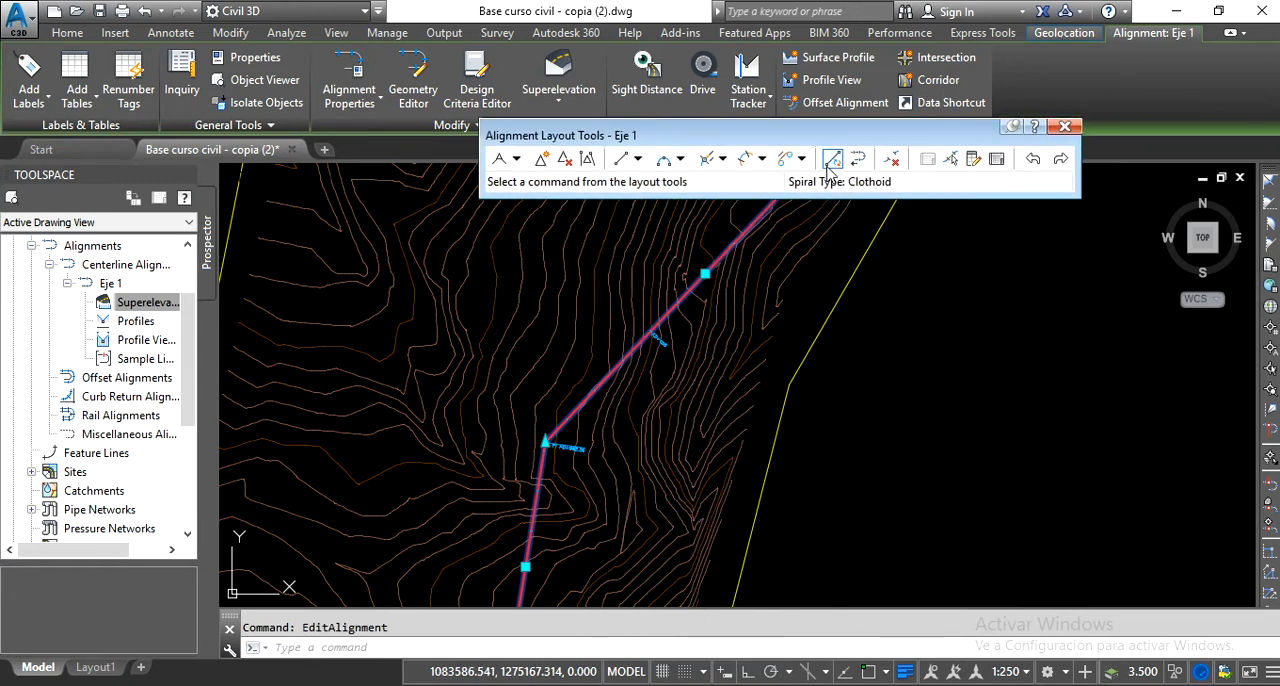
scroll(794, 307, down, 3)
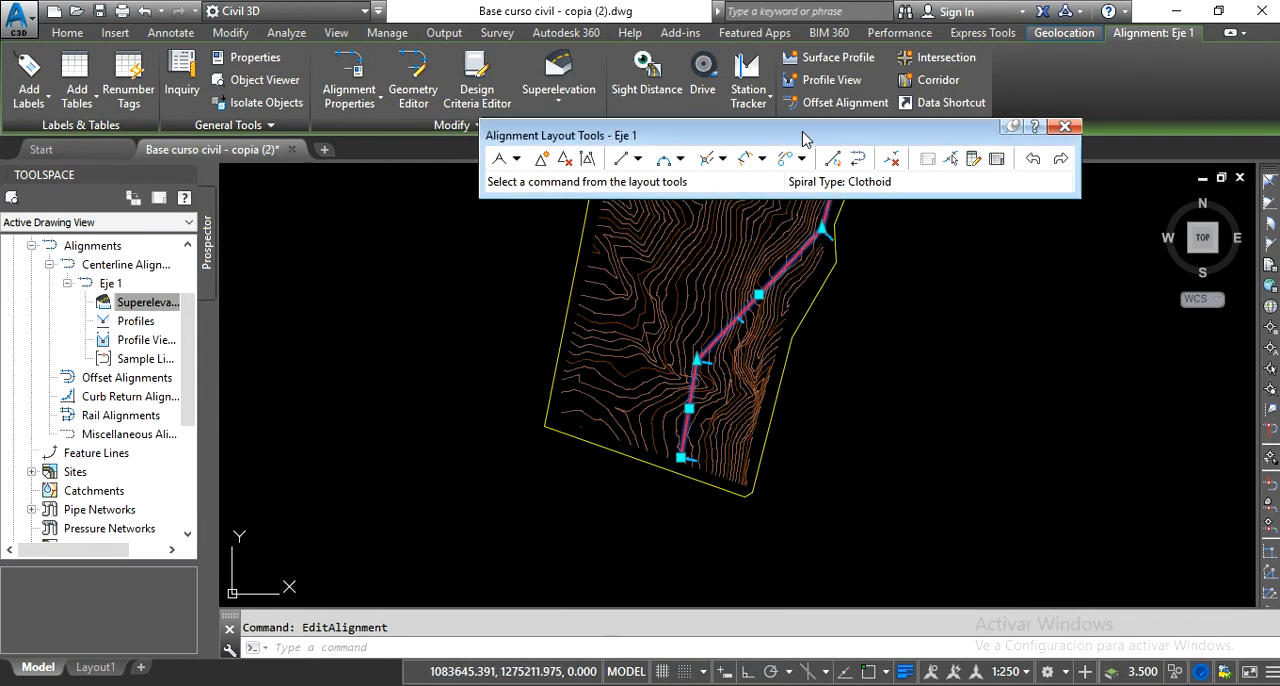
middle_drag(791, 281, 717, 349)
scroll(748, 303, up, 4)
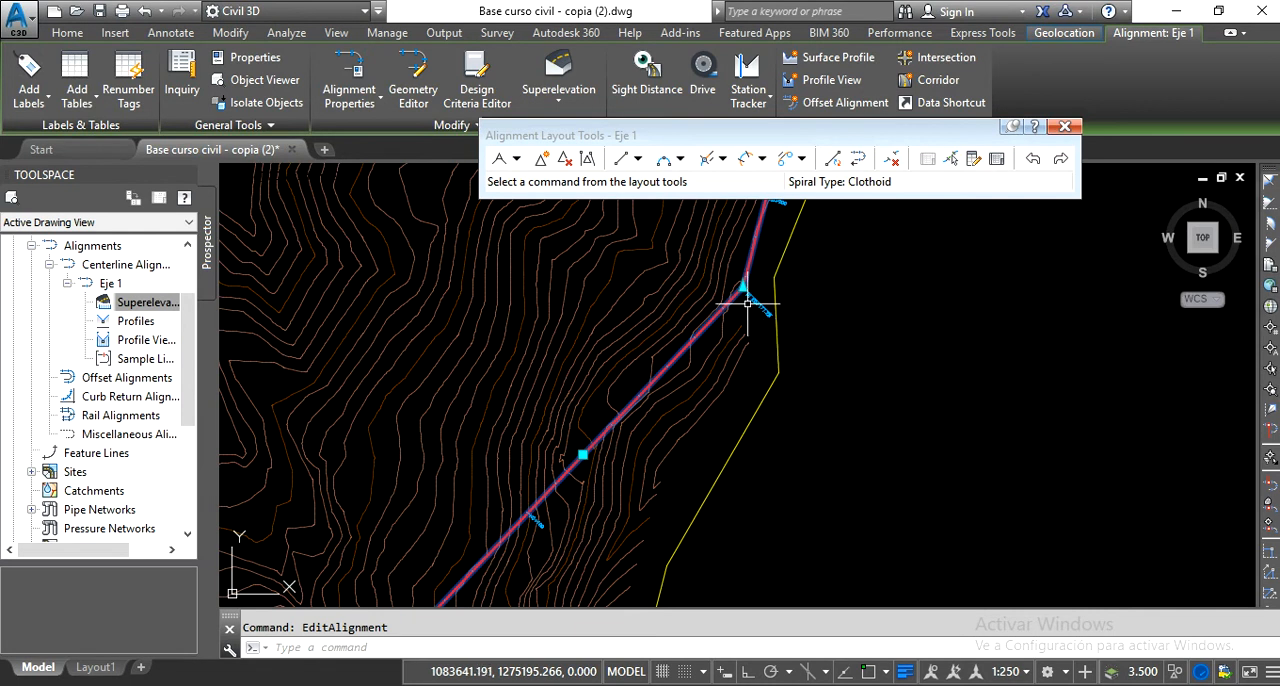
scroll(751, 294, down, 2)
middle_drag(751, 294, 765, 256)
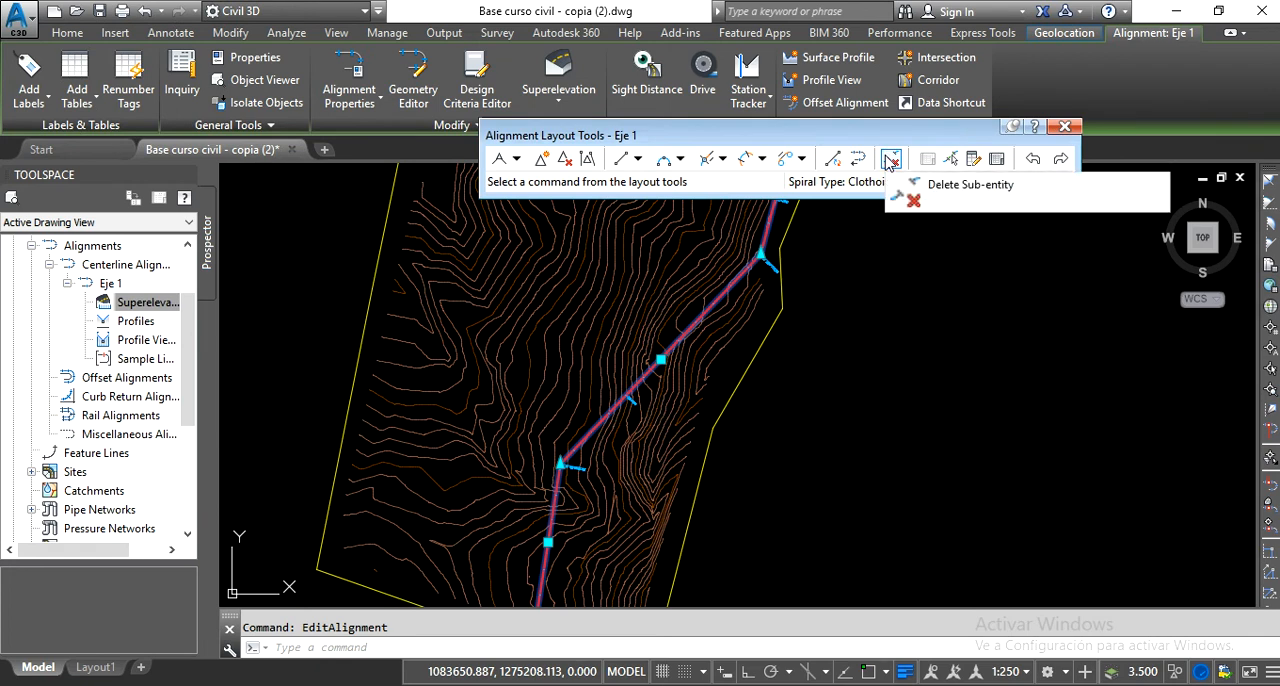
click(891, 163)
scroll(762, 240, up, 2)
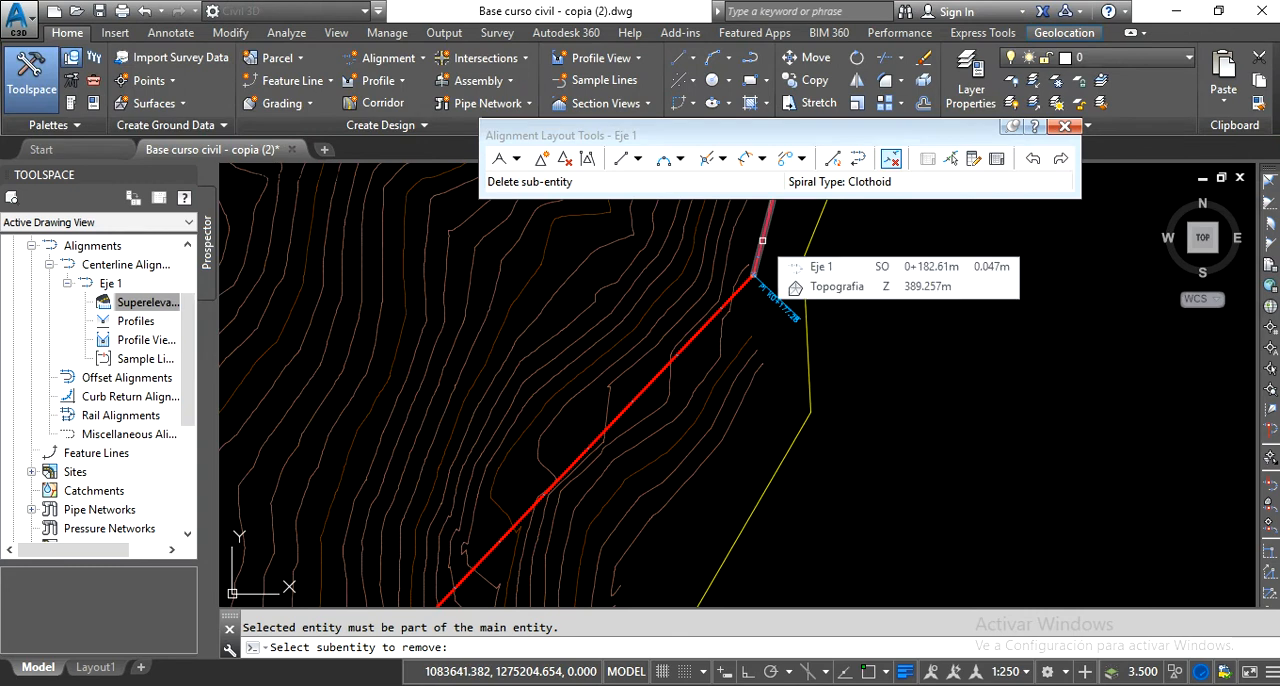
key(Escape)
scroll(745, 280, down, 3)
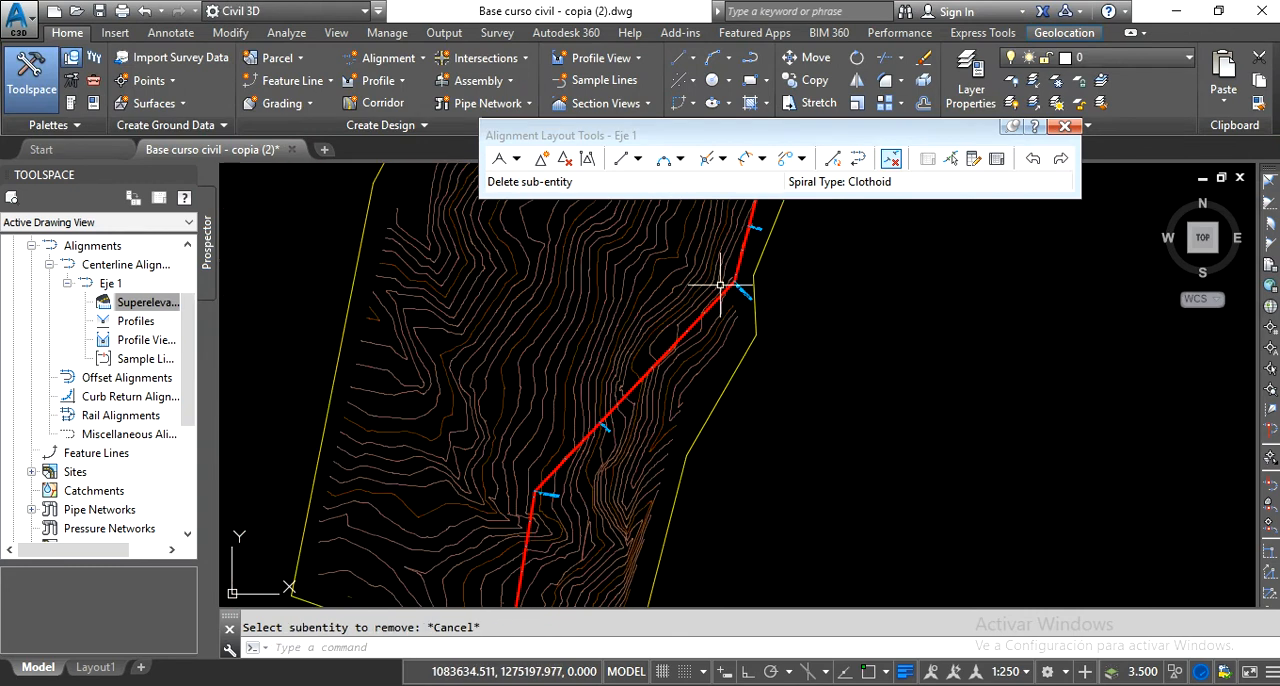
scroll(606, 416, up, 4)
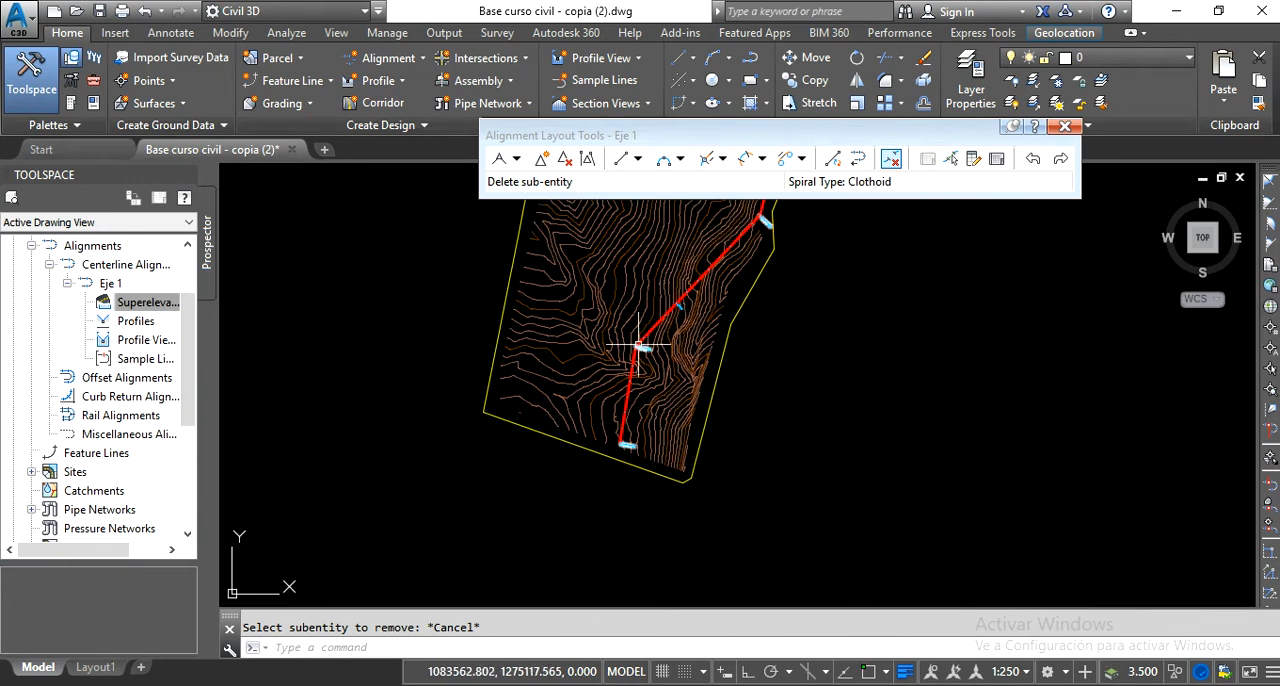
click(894, 163)
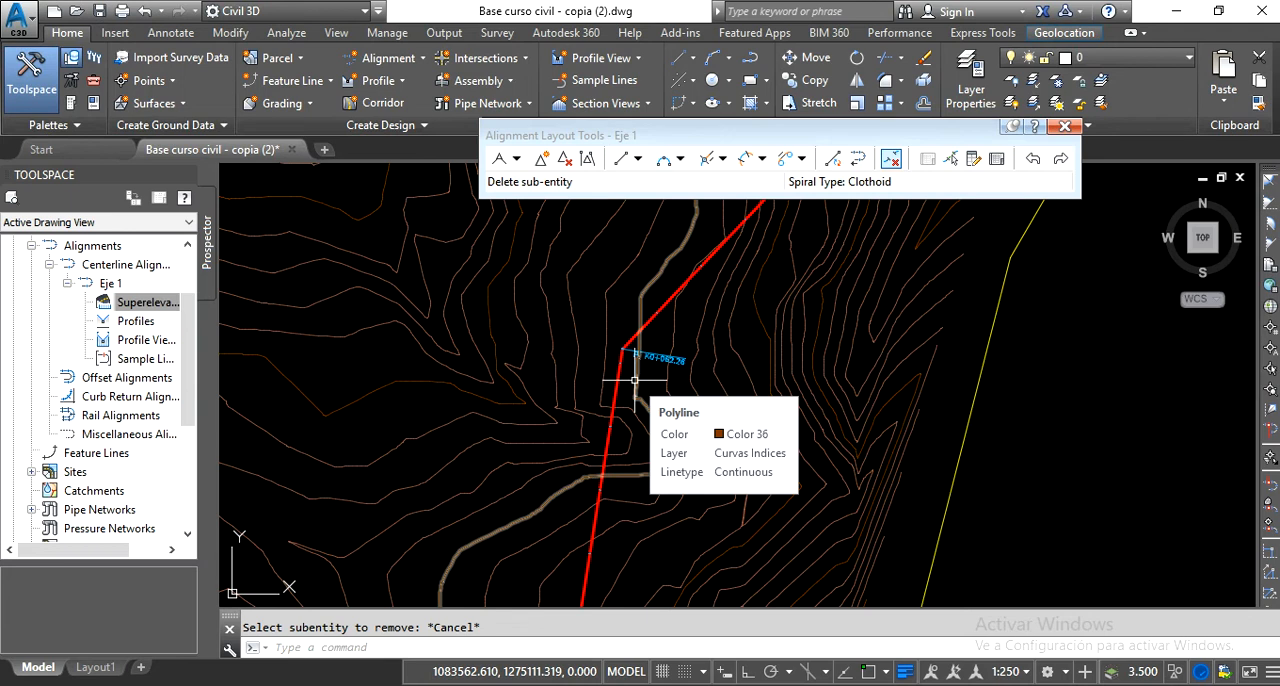
scroll(623, 354, up, 1)
scroll(618, 352, down, 3)
scroll(618, 352, down, 4)
scroll(618, 352, up, 2)
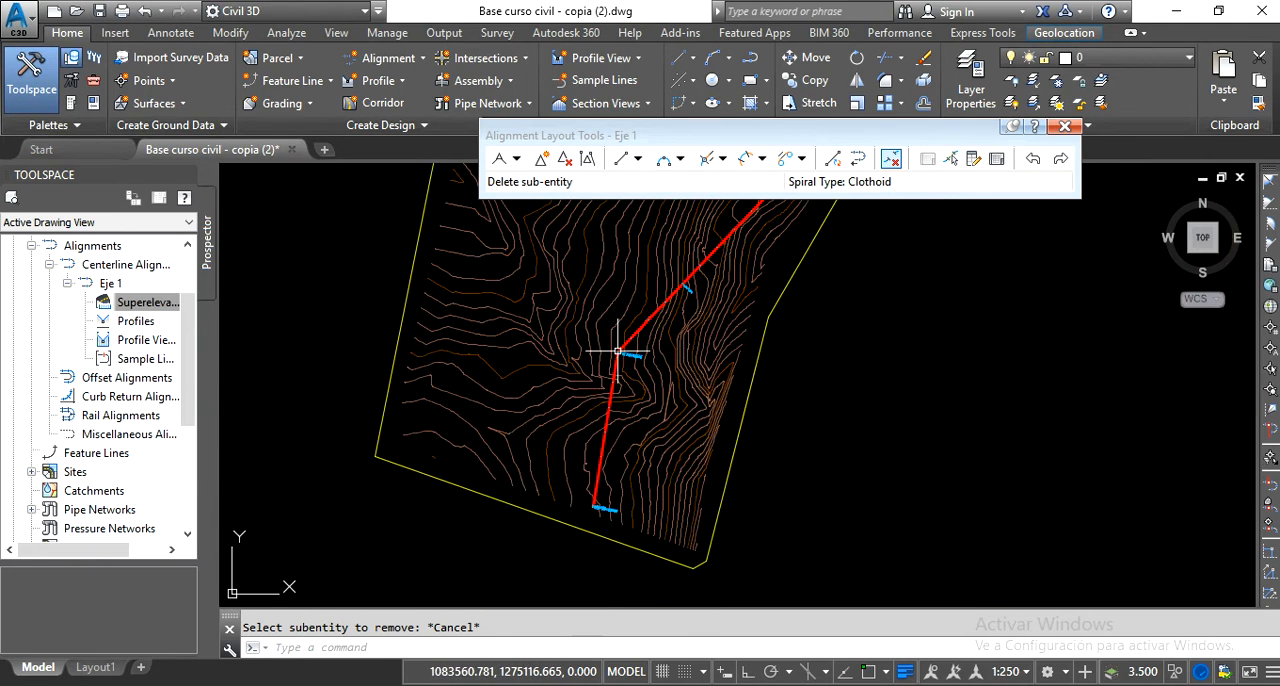
middle_drag(616, 355, 613, 339)
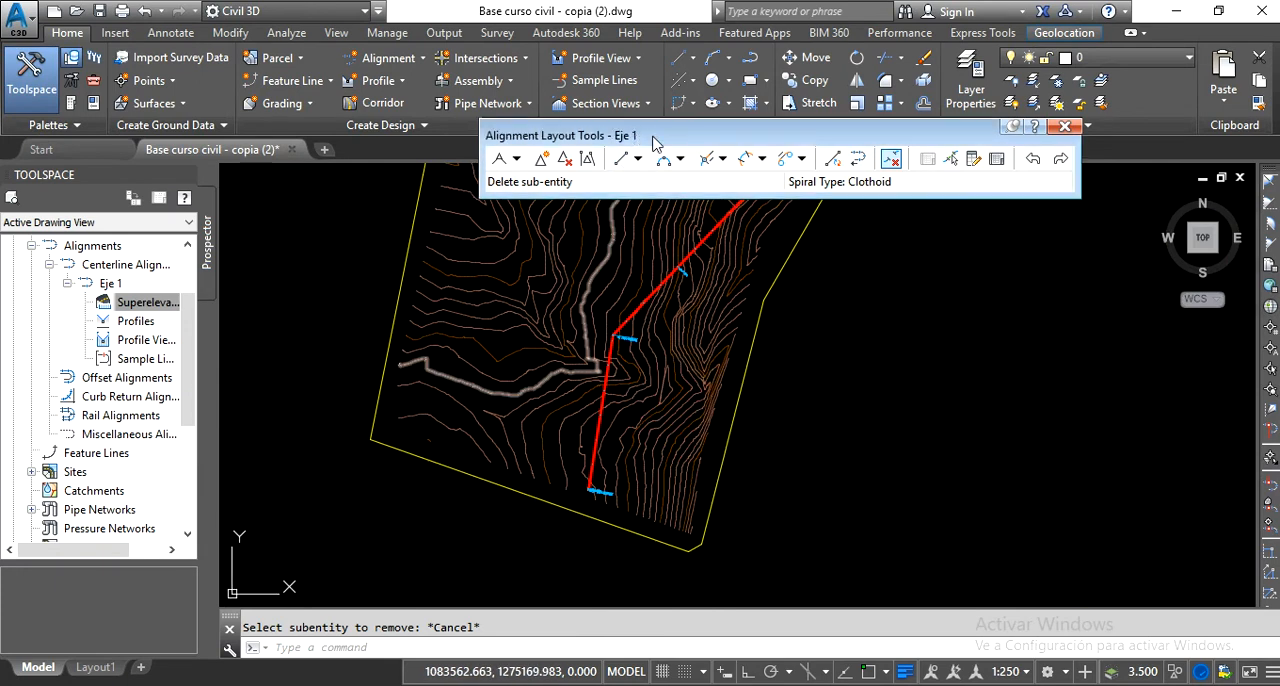
- Add a Free Spiral-Curve-Spiral between the two tangents at Eje 1's southernmost bend, with radius 80 m and spiral in and out lengths of 40 m
click(763, 167)
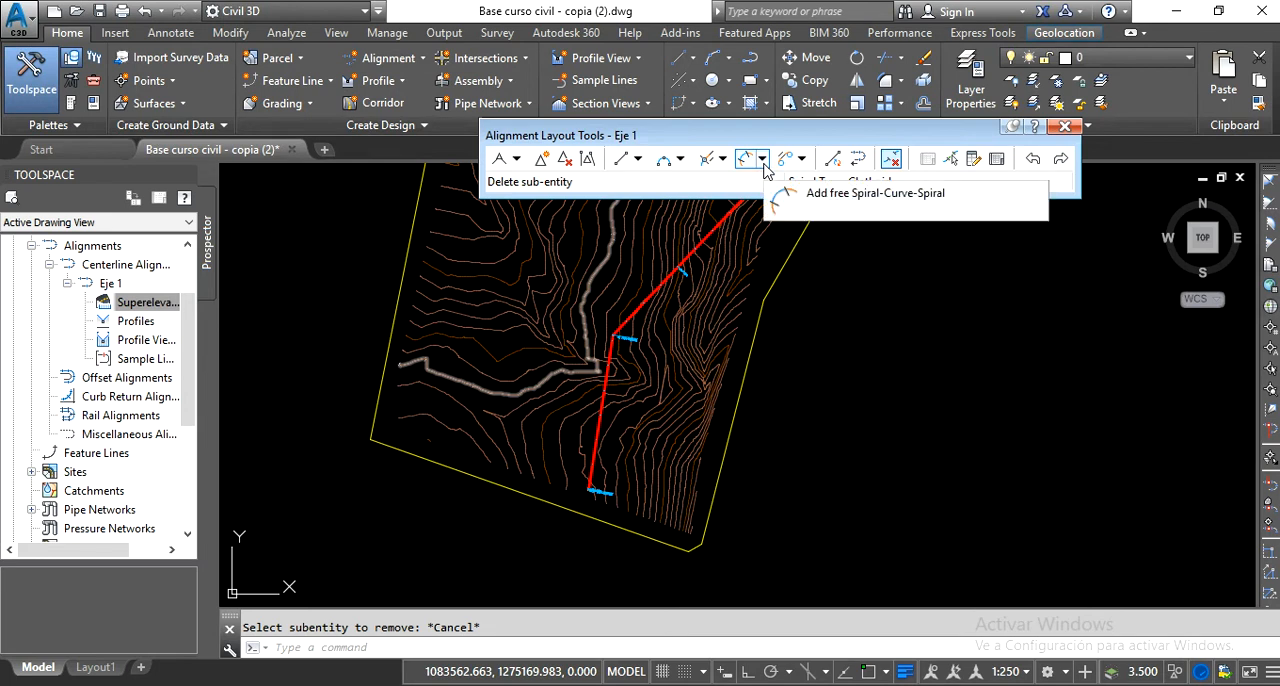
click(763, 167)
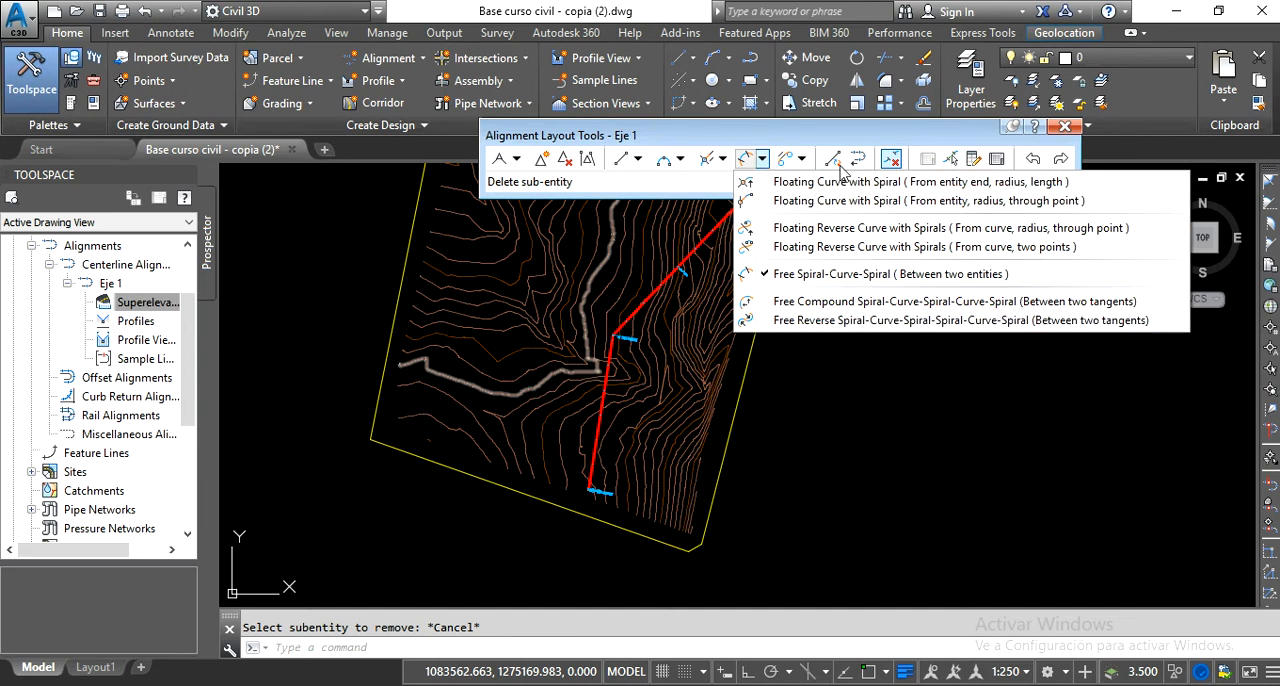
click(880, 278)
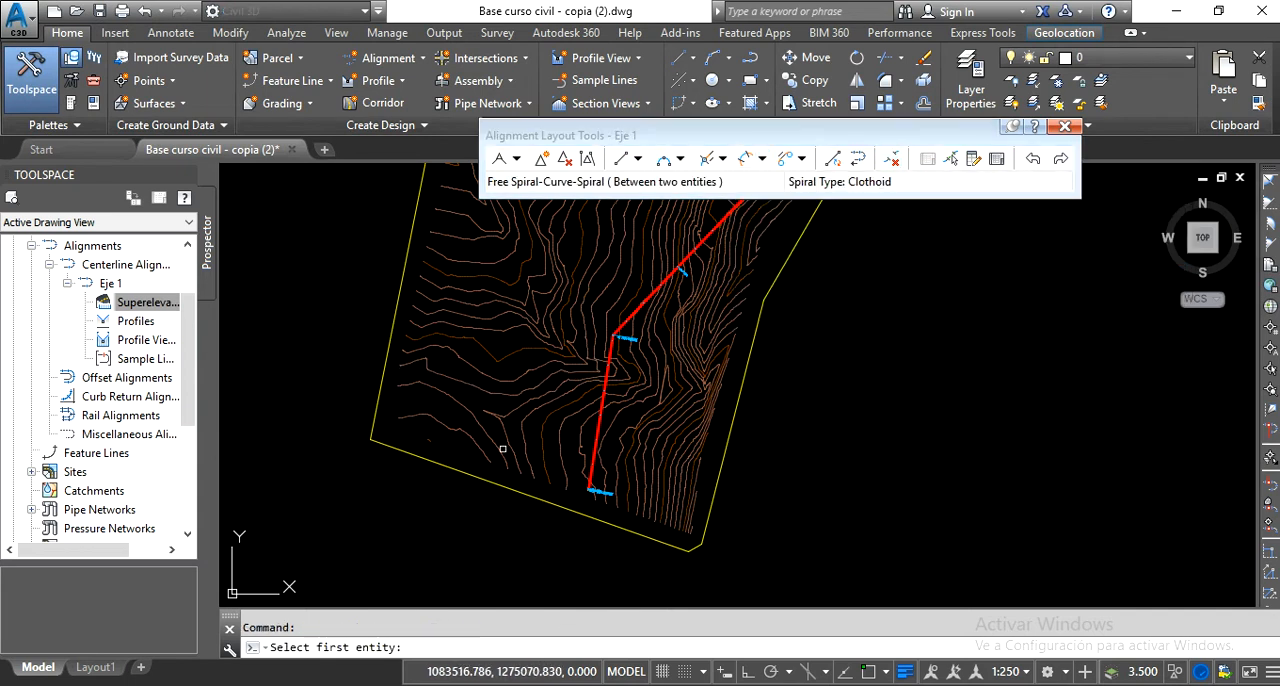
scroll(577, 408, up, 4)
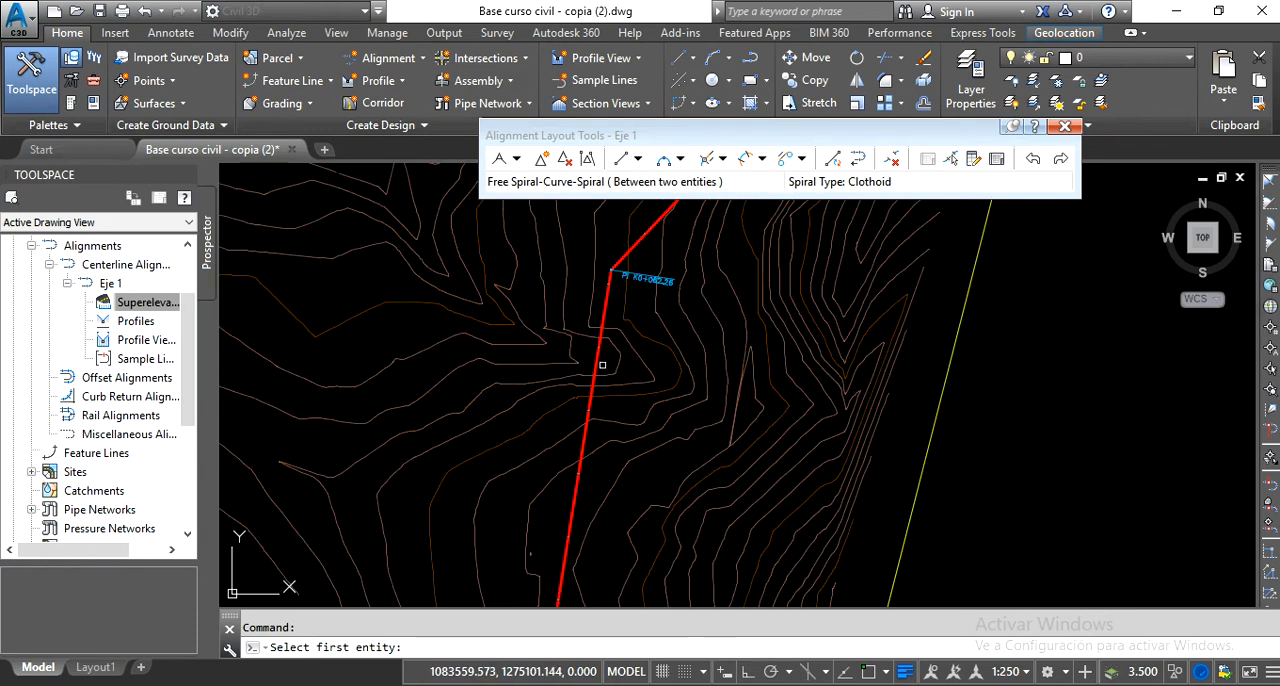
click(594, 365)
scroll(592, 362, down, 2)
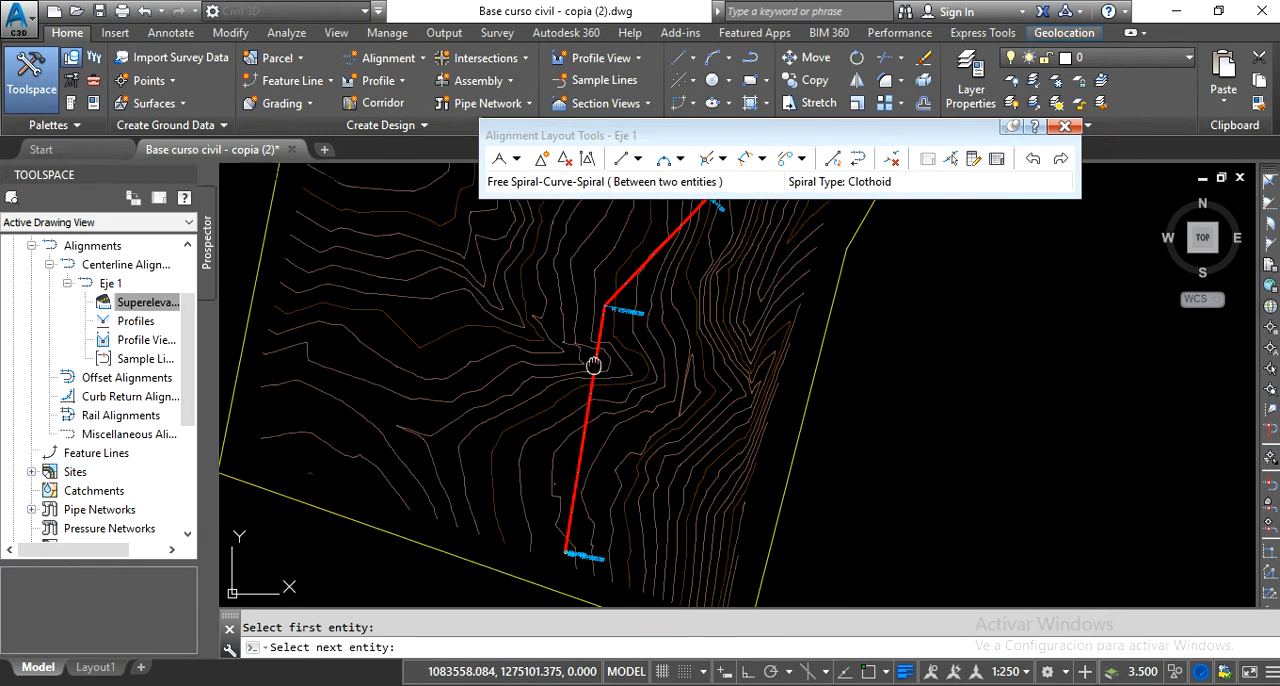
click(604, 374)
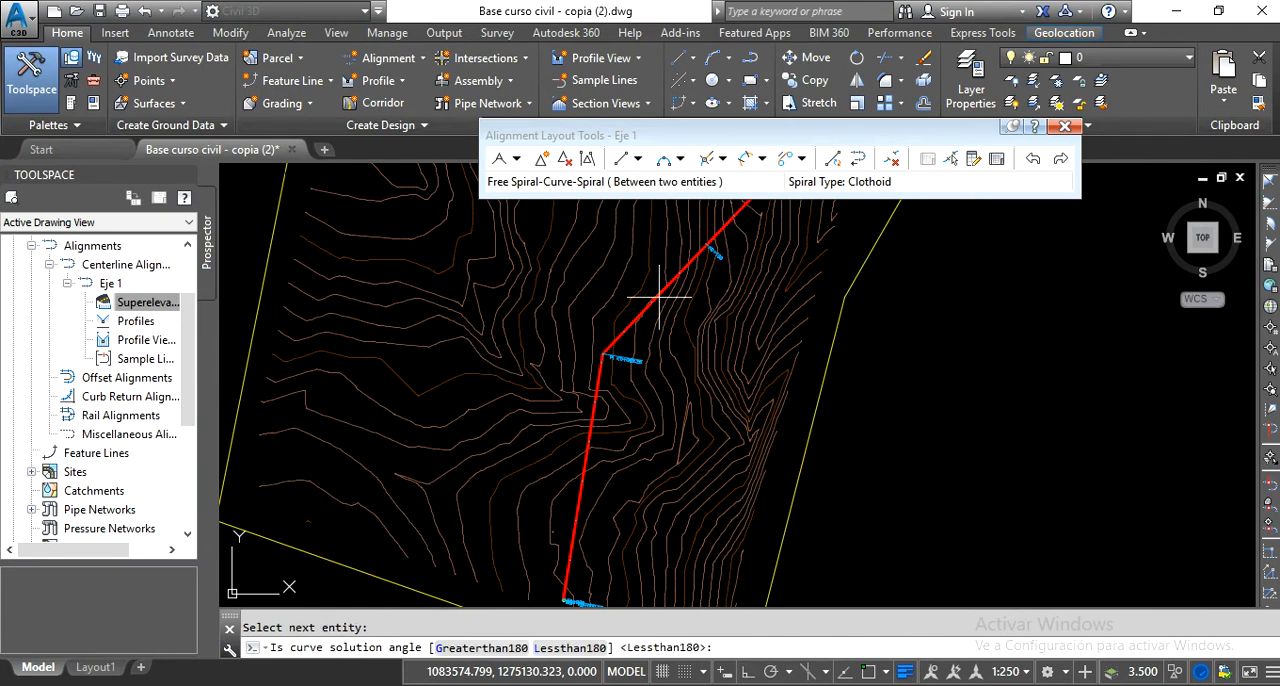
key(Return)
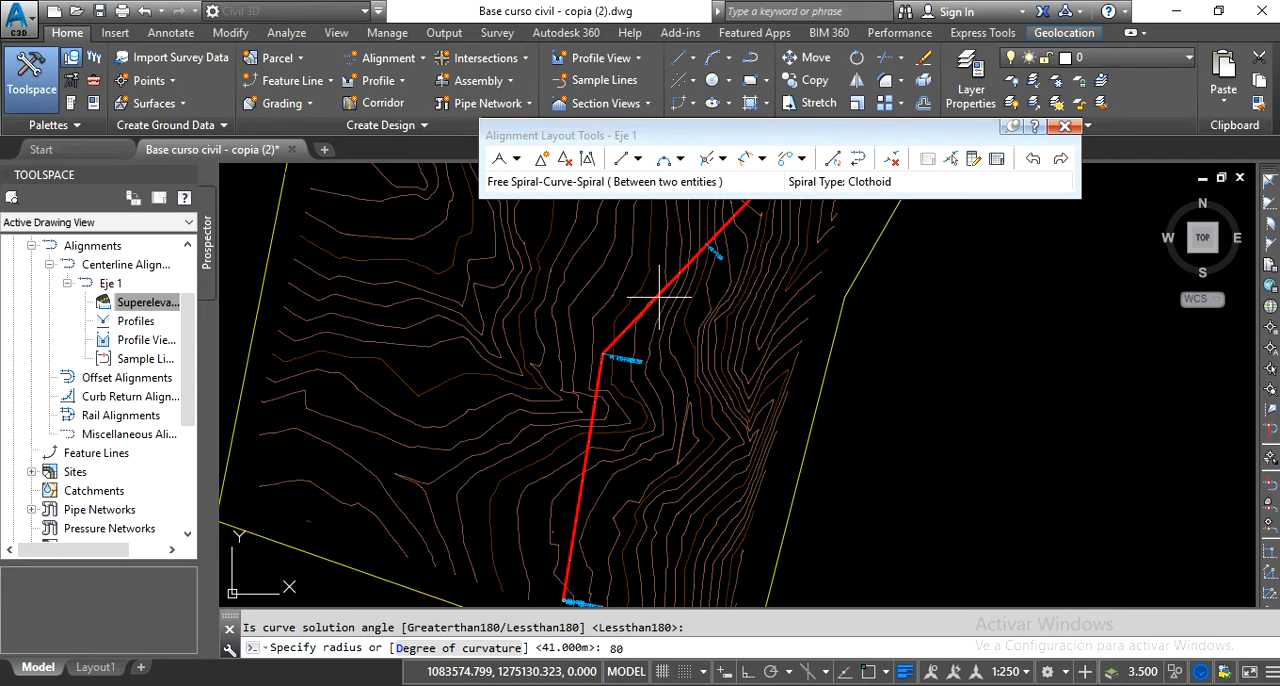
key(Return)
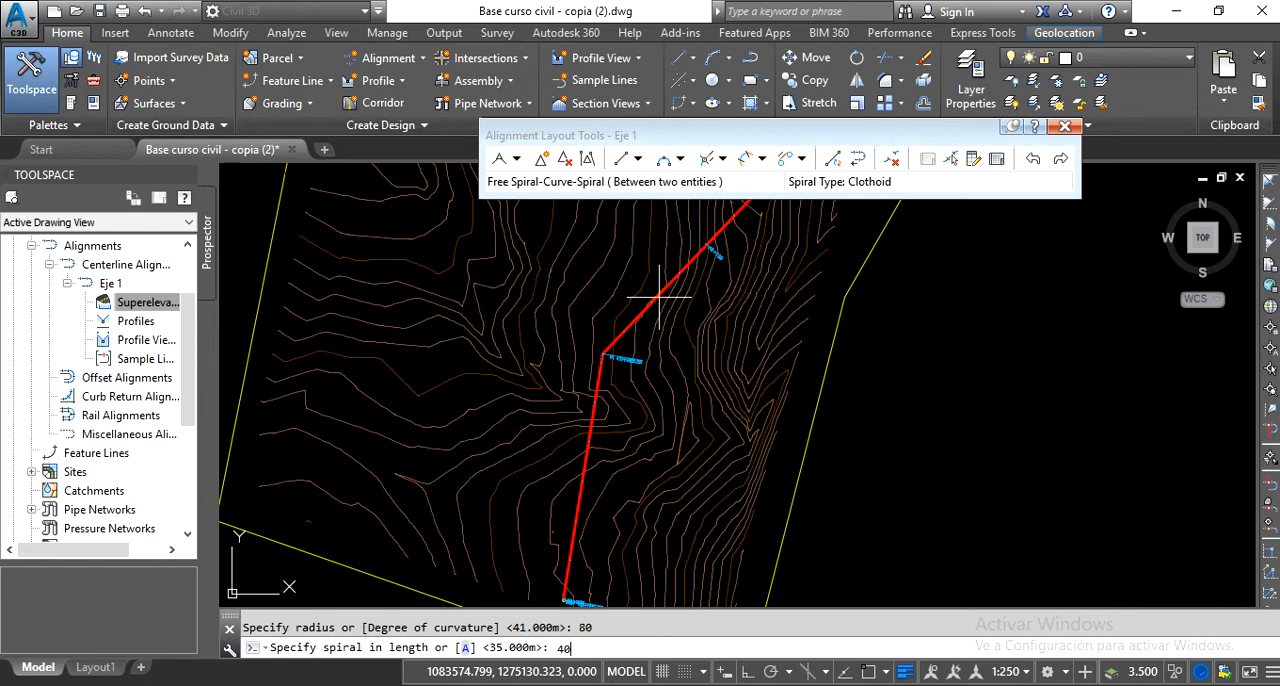
key(Return)
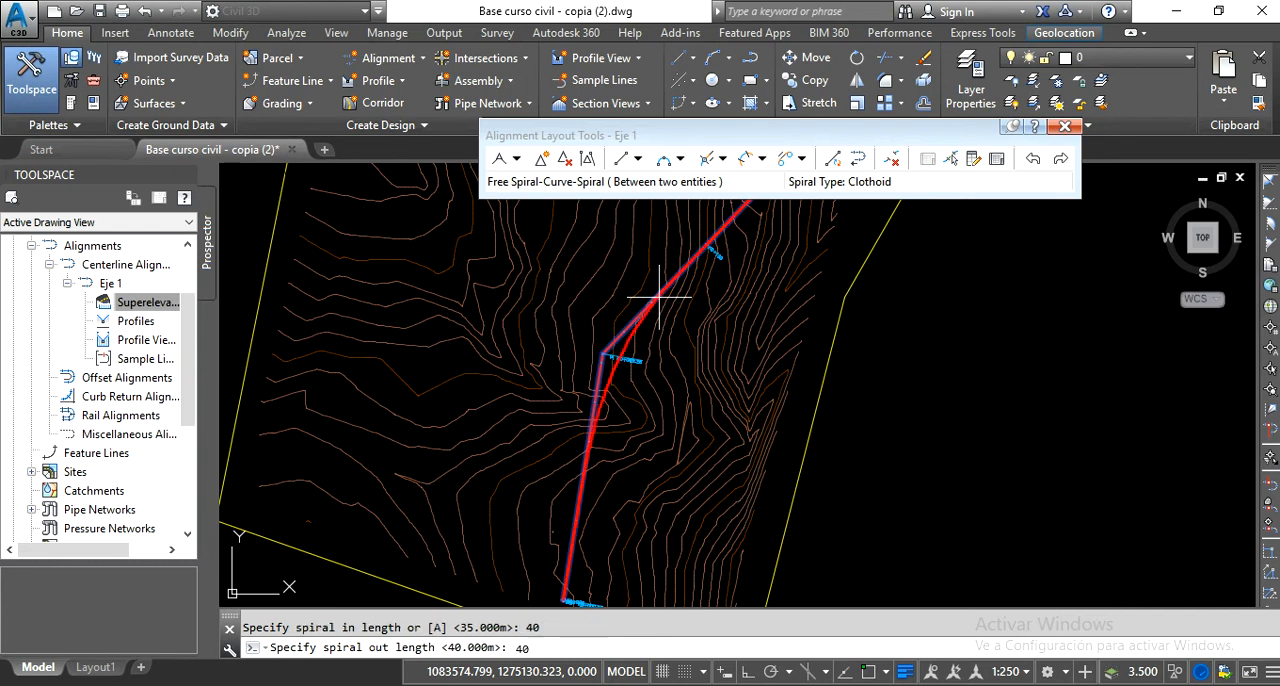
key(Return)
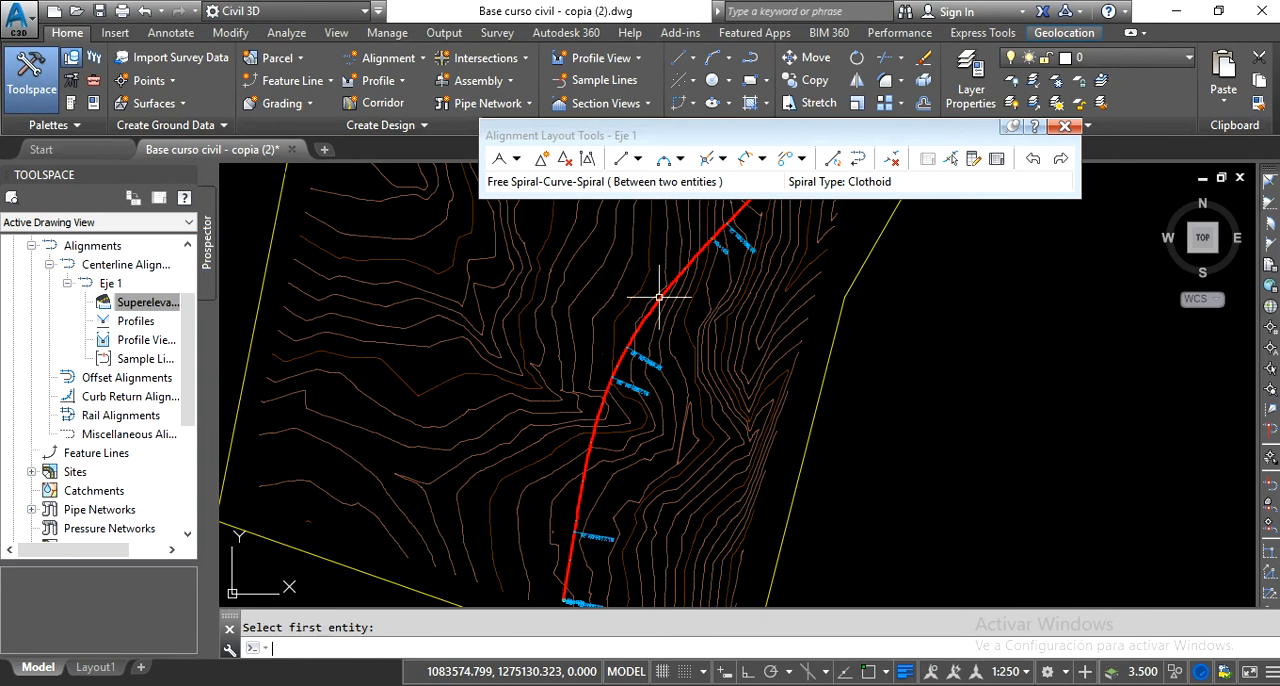
- Add a Free Spiral-Curve-Spiral between the tangents at the next bend to the north, with radius 100 m and both spiral lengths 40 m
scroll(582, 540, up, 3)
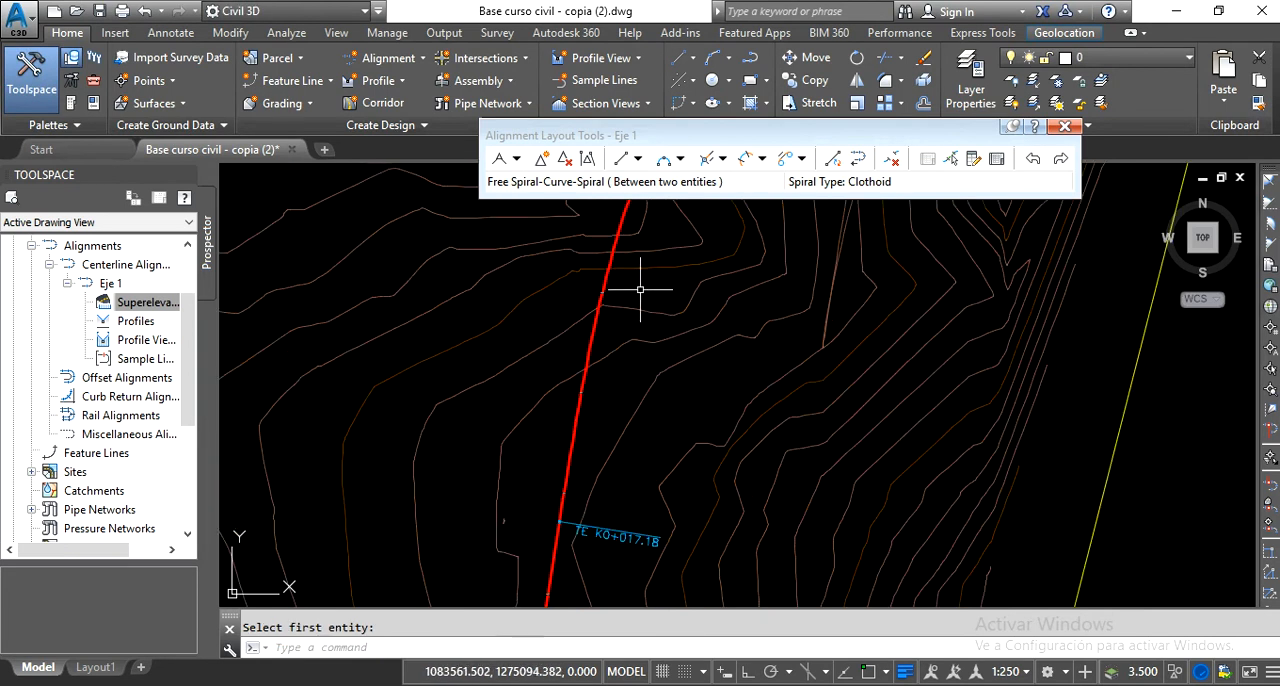
middle_drag(639, 290, 514, 523)
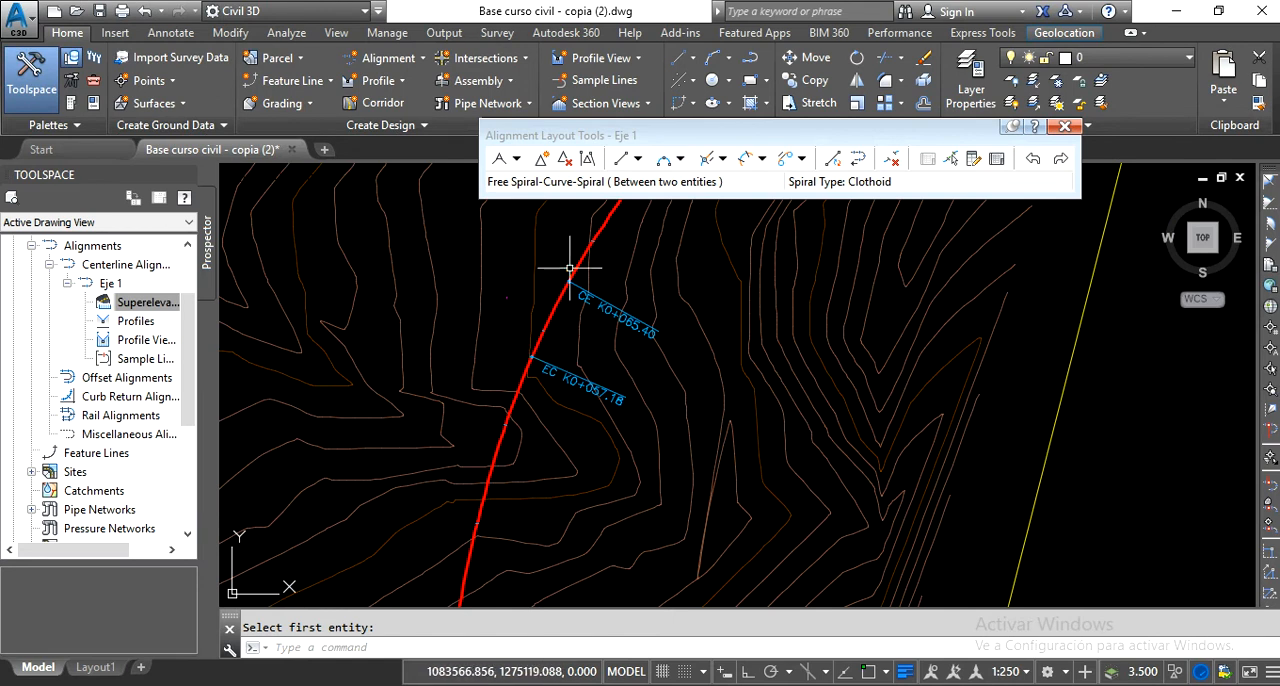
scroll(561, 310, down, 2)
scroll(561, 310, down, 4)
scroll(522, 340, up, 4)
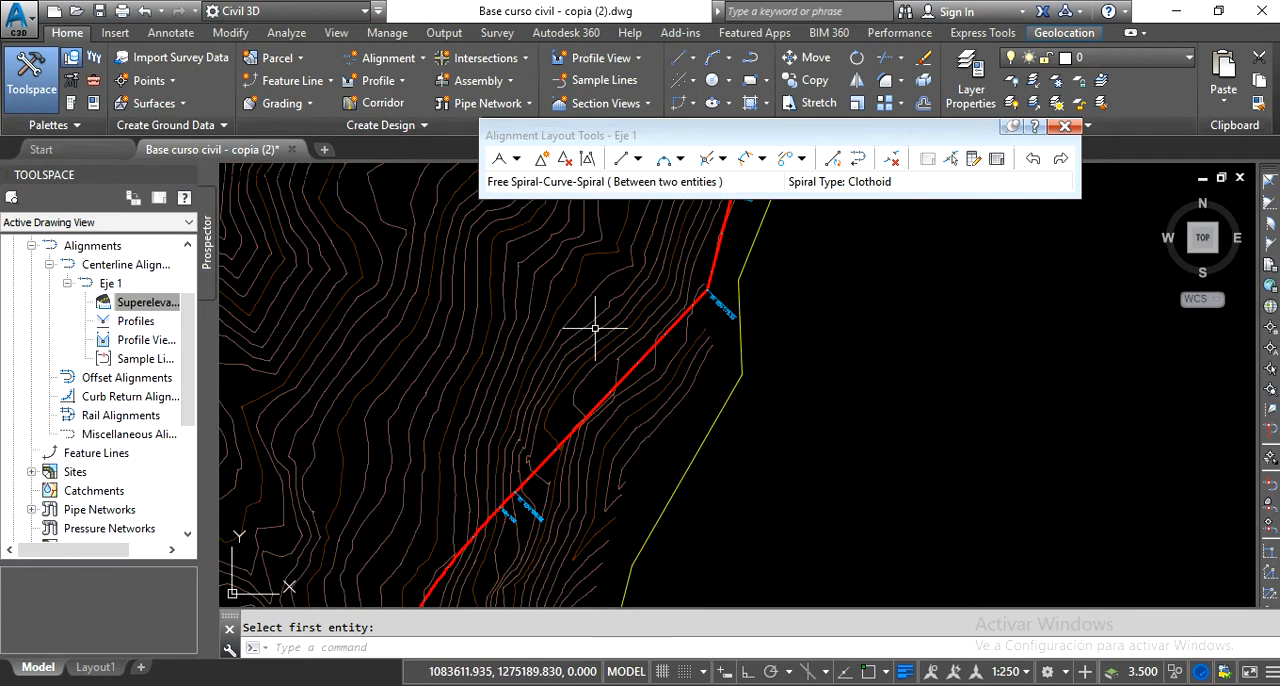
click(663, 161)
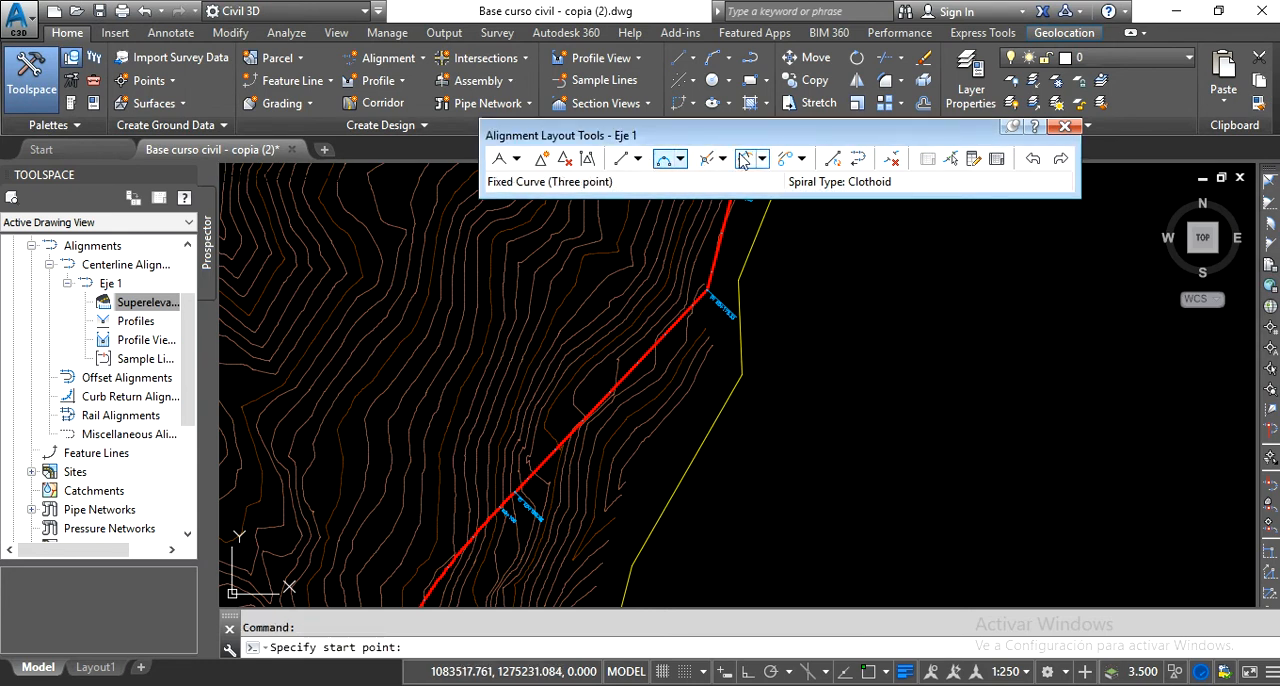
click(746, 160)
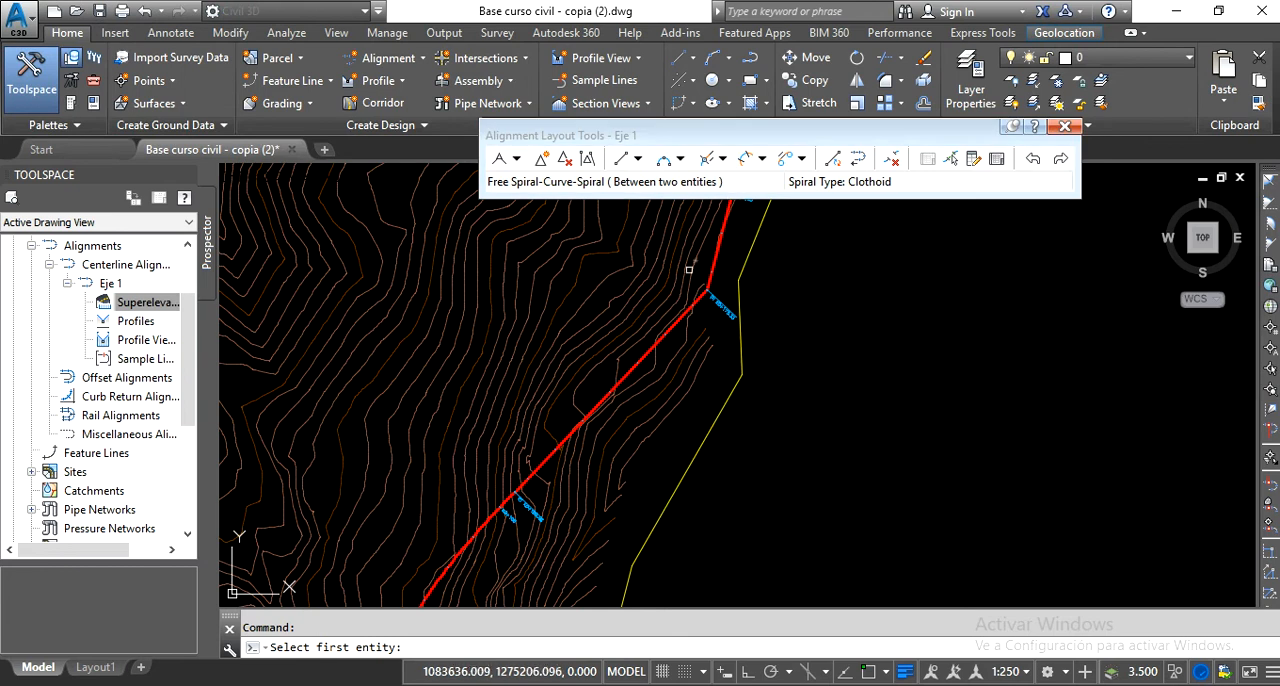
click(675, 324)
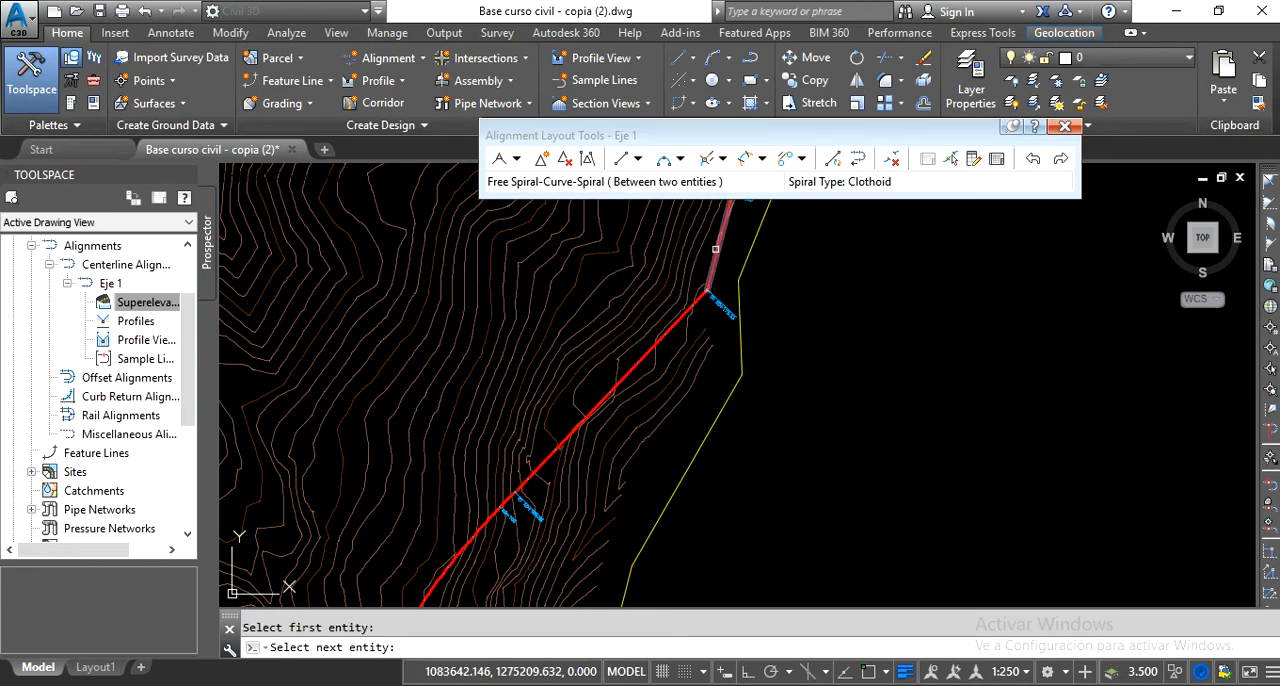
click(714, 252)
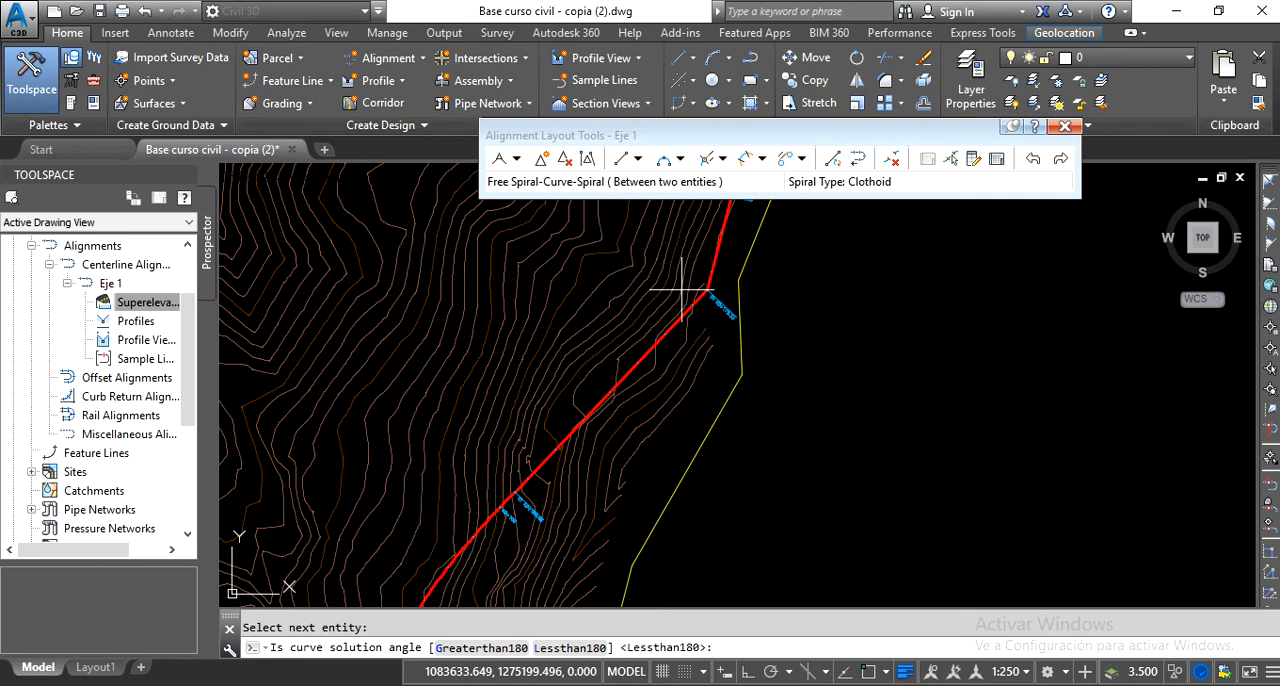
key(Return)
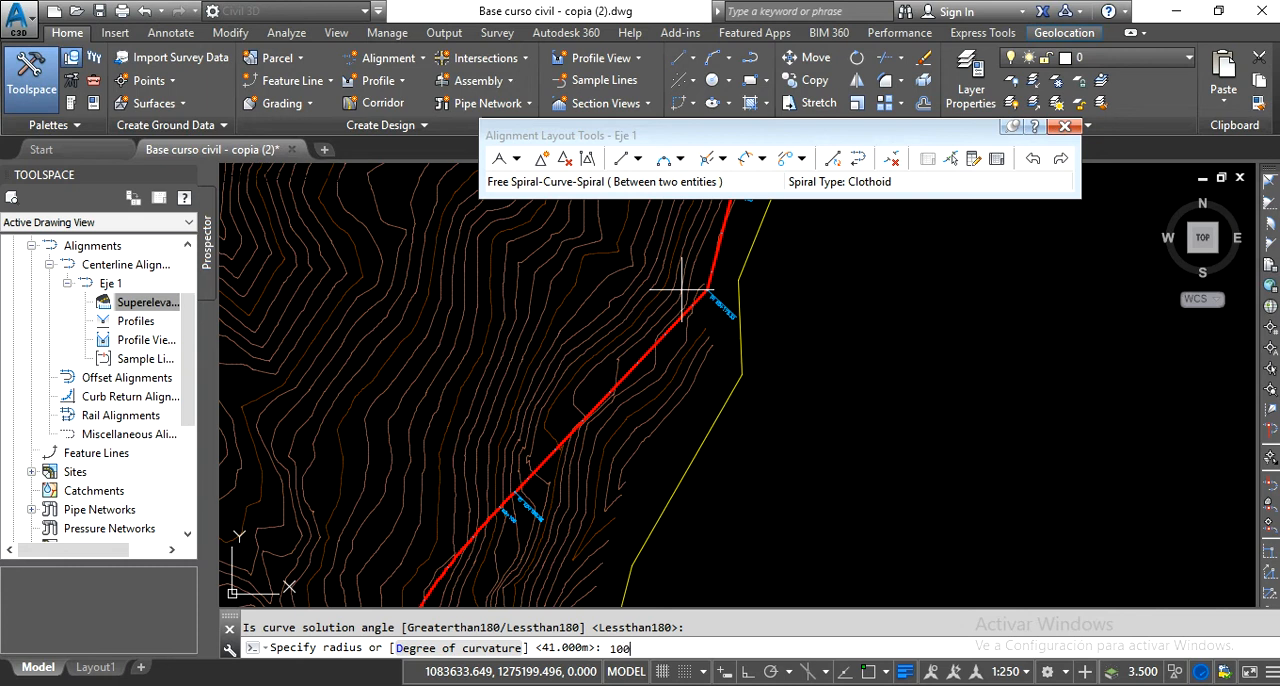
key(Return)
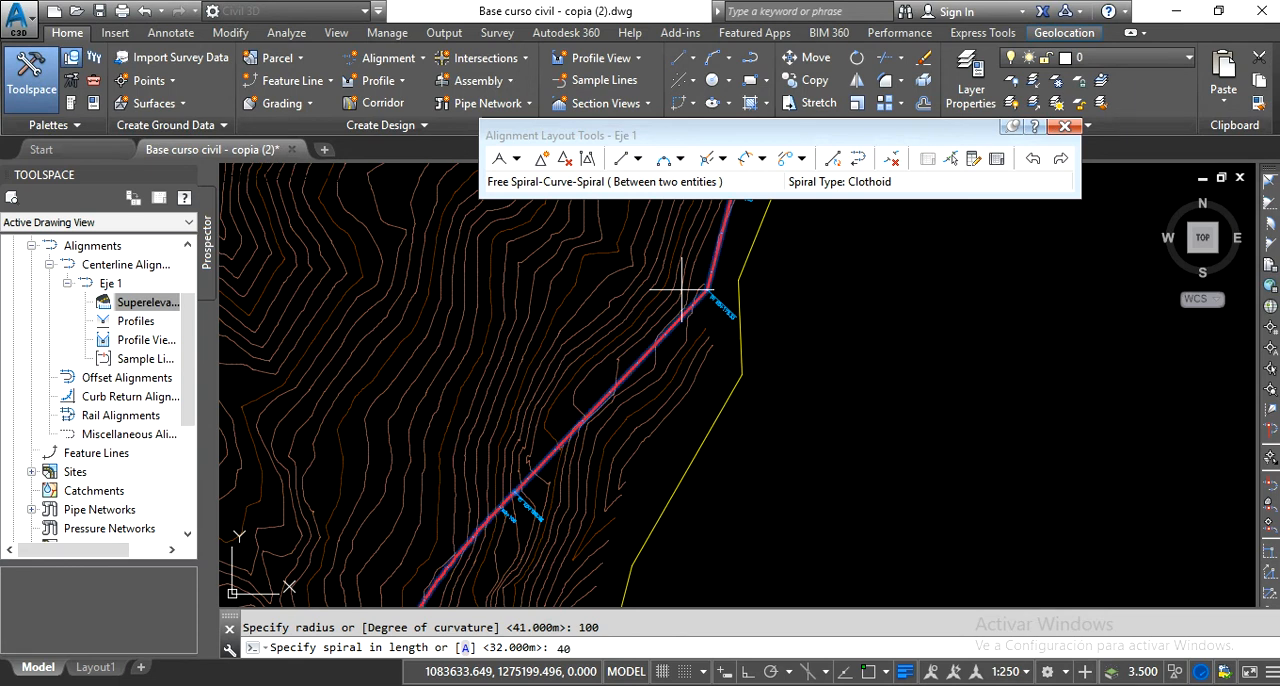
key(Return)
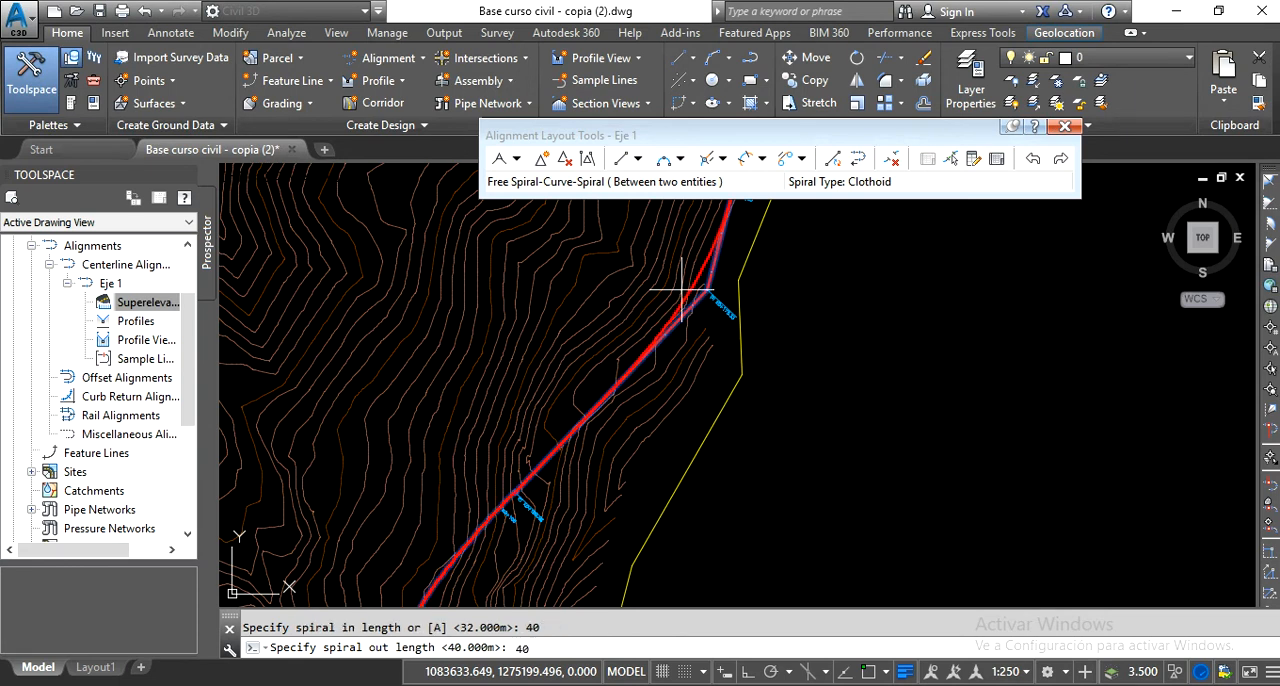
text(40)
key(Return)
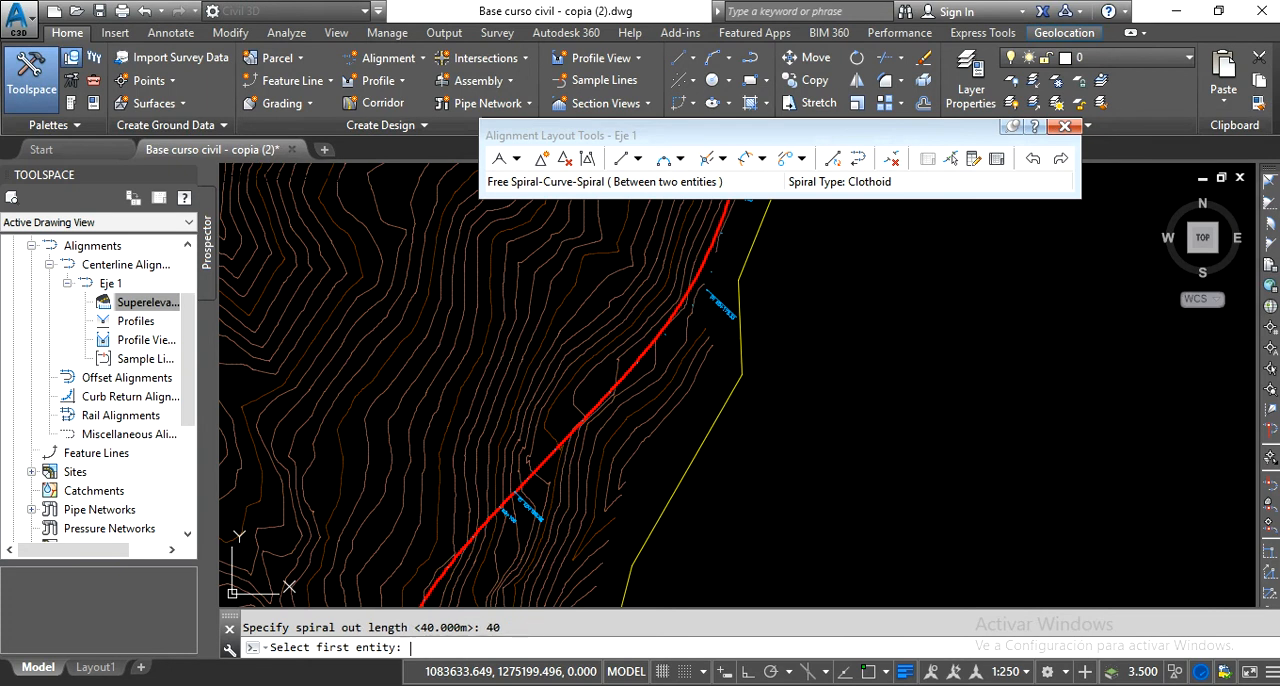
- Inspect the station labels and geometry along the new 100 m radius spiral-curve-spiral on Eje 1
scroll(690, 295, up, 4)
middle_drag(729, 323, 654, 334)
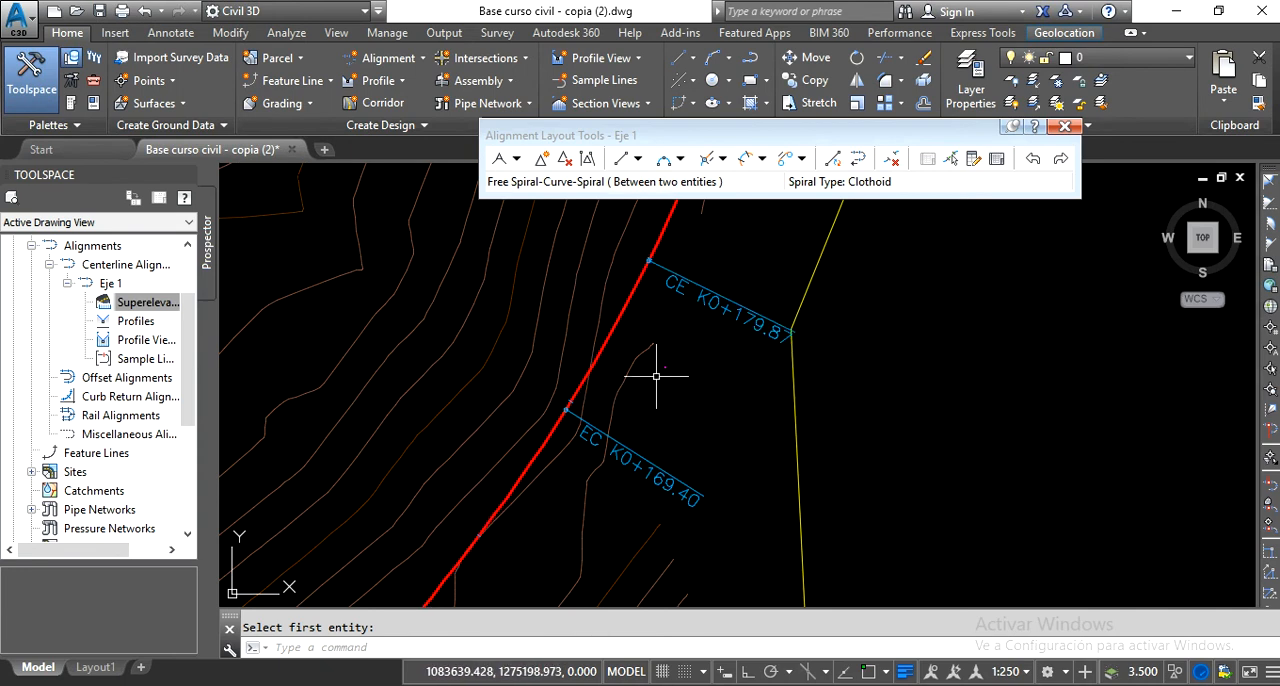
scroll(656, 376, down, 3)
mouse_move(651, 377)
middle_down()
mouse_move(716, 258)
mouse_move(623, 374)
mouse_move(660, 337)
middle_up()
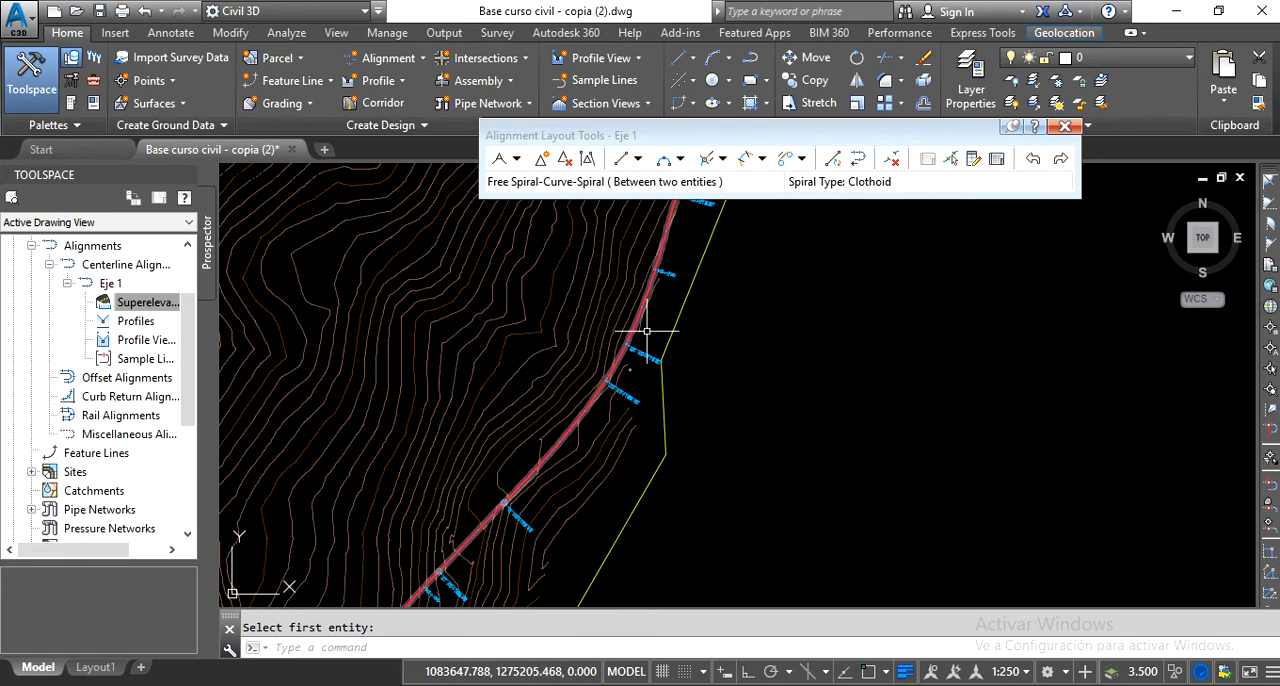
scroll(631, 347, up, 2)
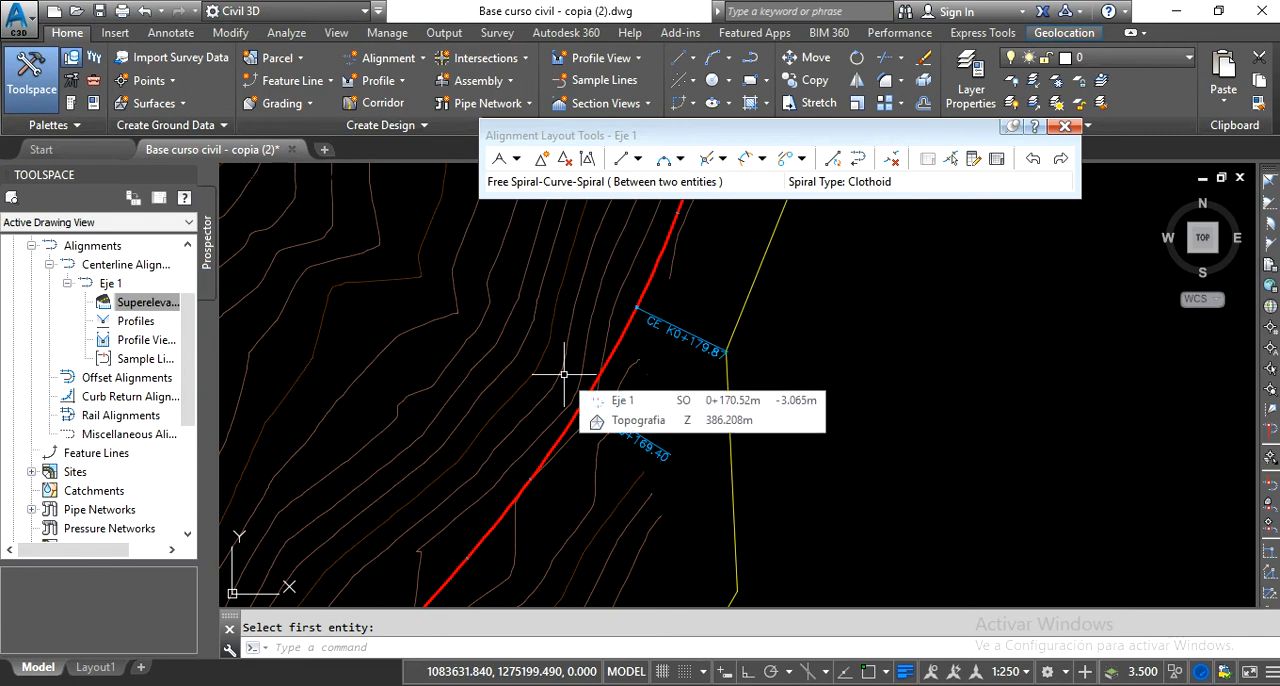
- Examine the Eje 1 tangent between the two southern spiral-curve-spirals, checking its station labels and geometry points
scroll(545, 372, down, 4)
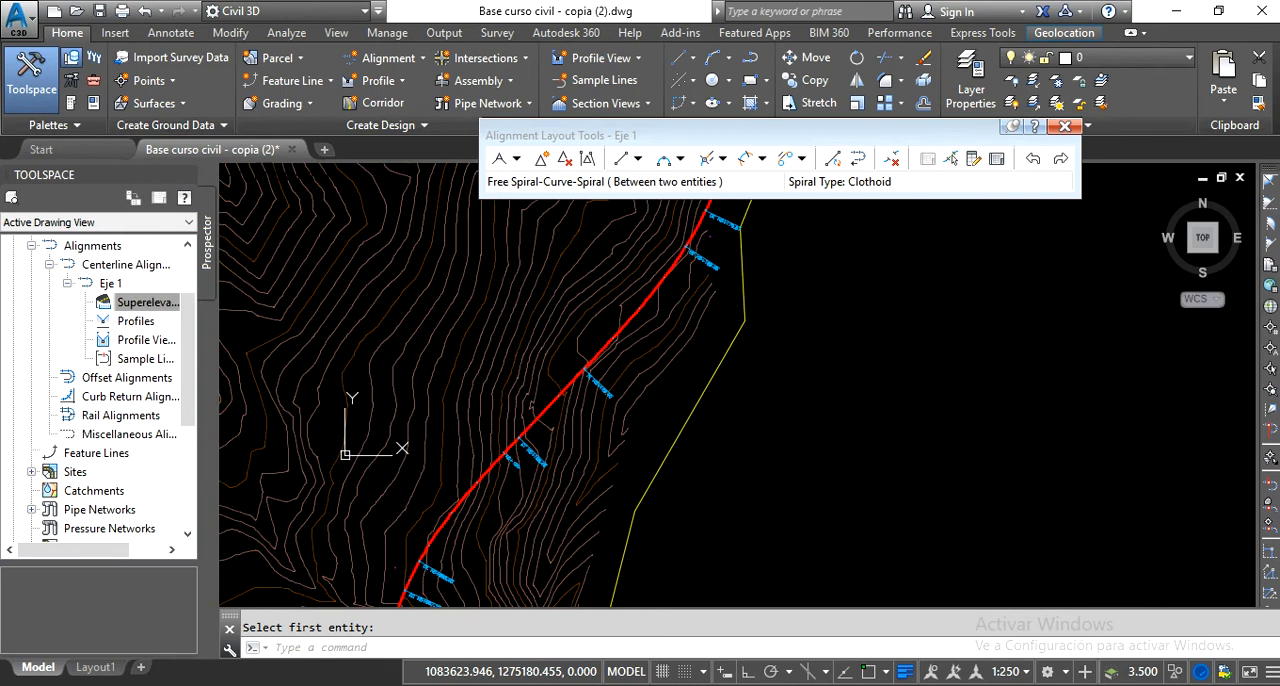
middle_drag(523, 471, 560, 364)
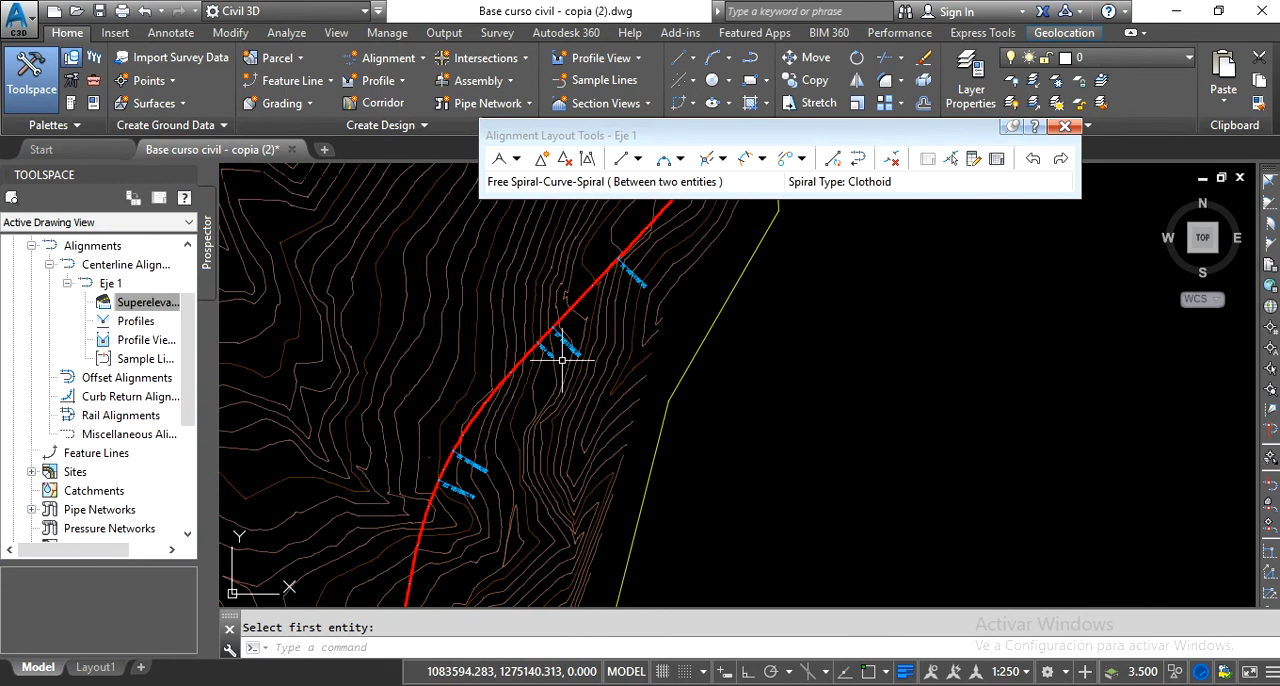
scroll(468, 412, up, 2)
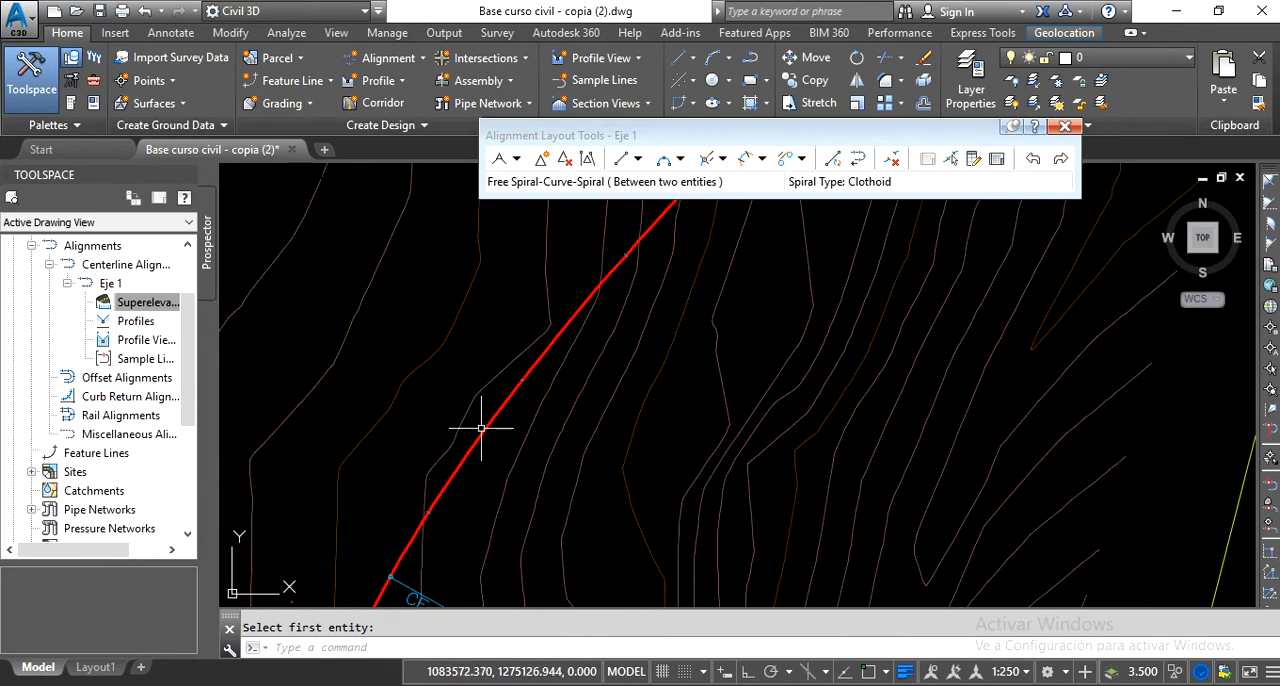
key(Escape)
click(470, 450)
scroll(471, 449, down, 2)
middle_drag(480, 449, 388, 515)
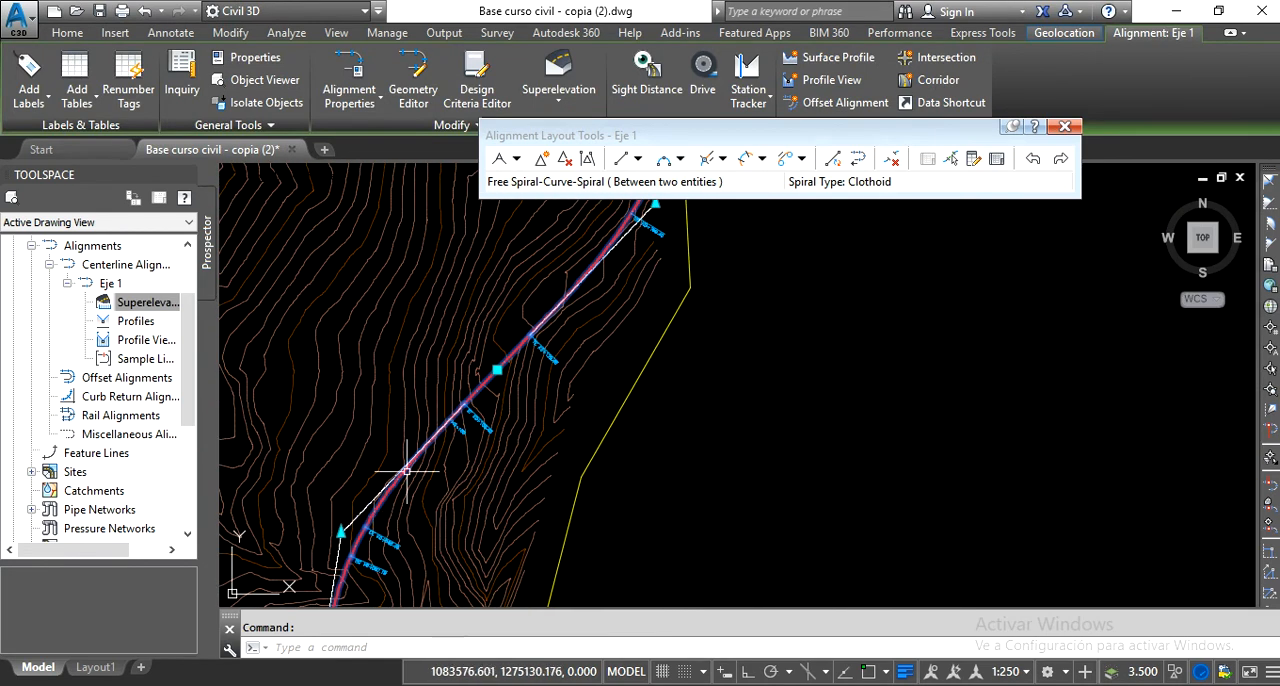
scroll(503, 360, up, 2)
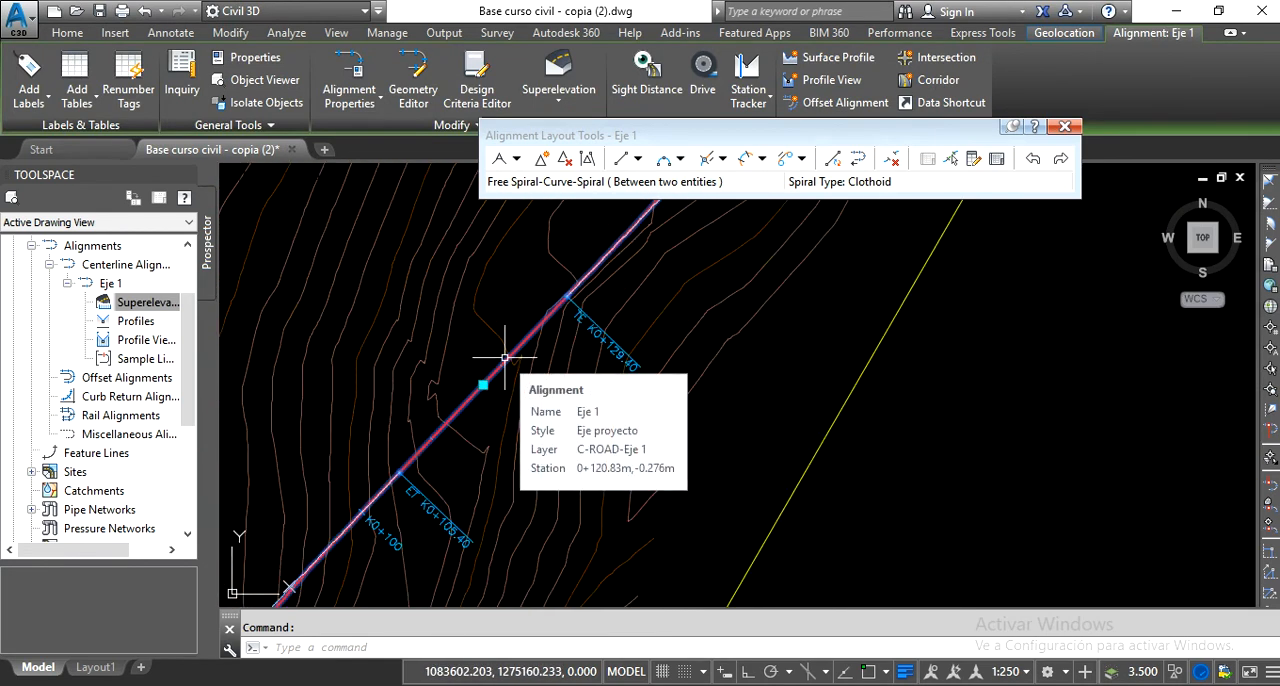
scroll(505, 358, down, 2)
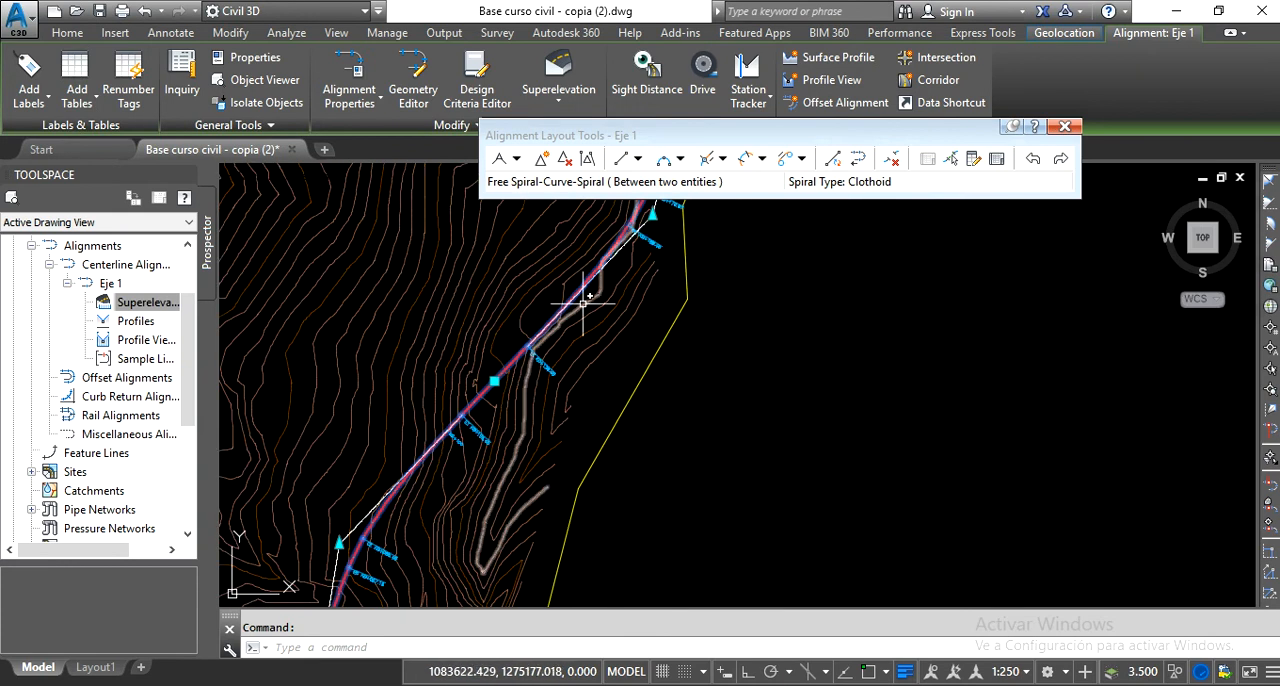
- Add a Free Spiral-Curve-Spiral between the tangents at the third bend from the south, with radius 150 m and both spiral lengths 30 m
scroll(543, 466, up, 2)
middle_drag(590, 393, 577, 535)
mouse_move(631, 347)
middle_down()
mouse_move(559, 529)
mouse_move(587, 336)
middle_up()
key(Escape)
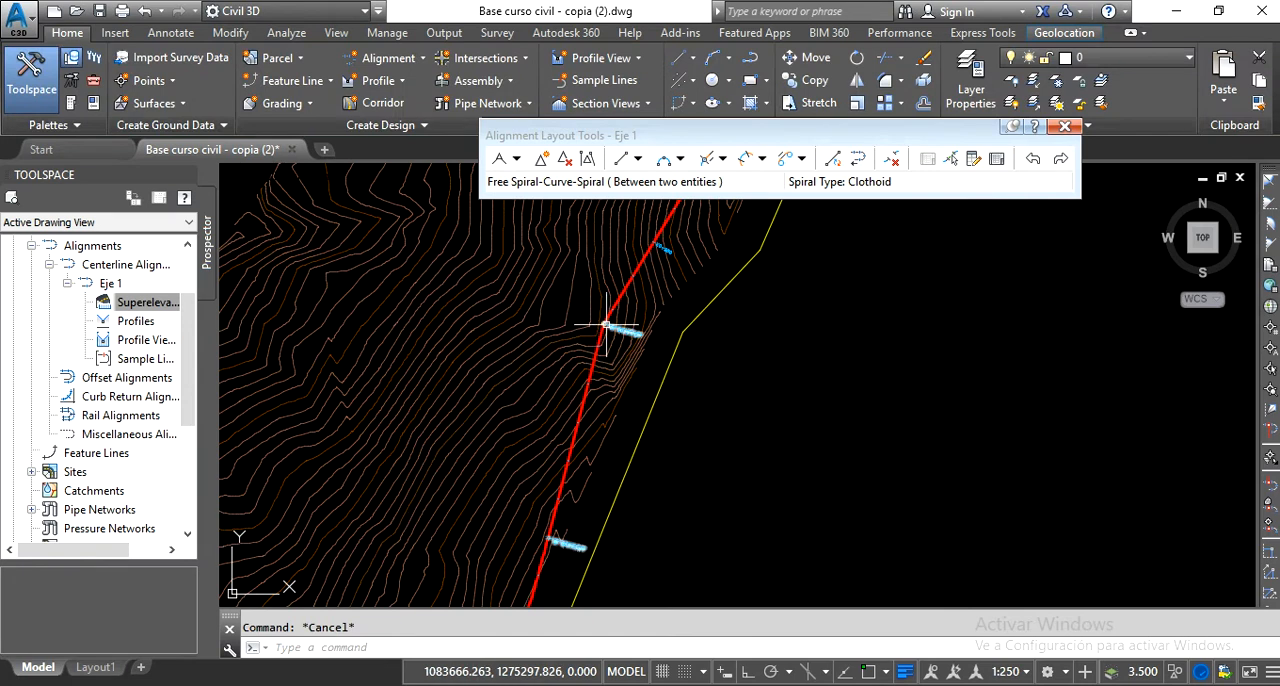
click(741, 164)
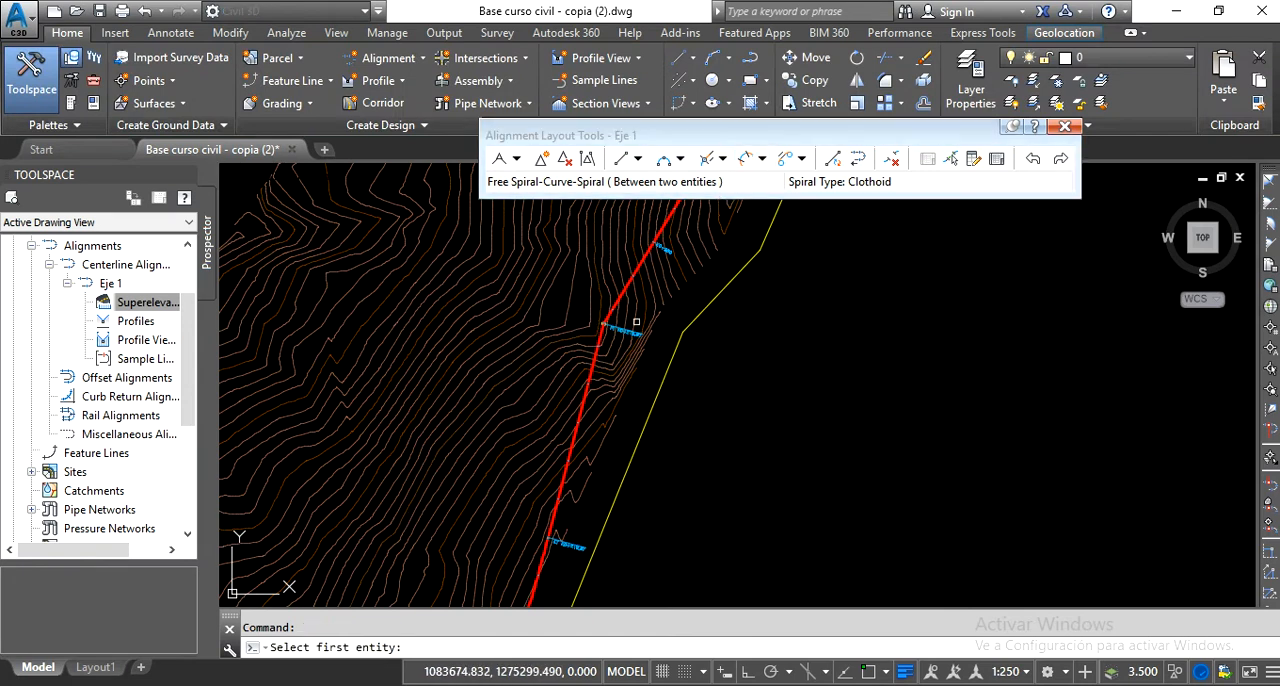
click(597, 356)
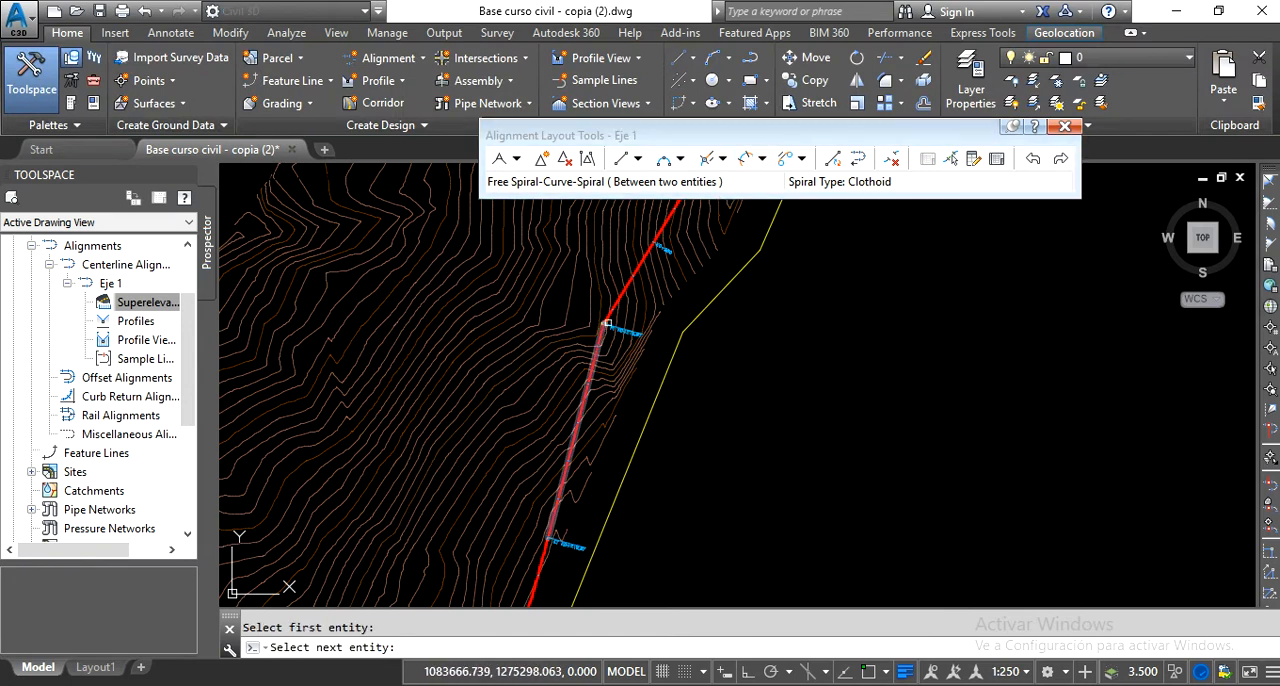
click(631, 283)
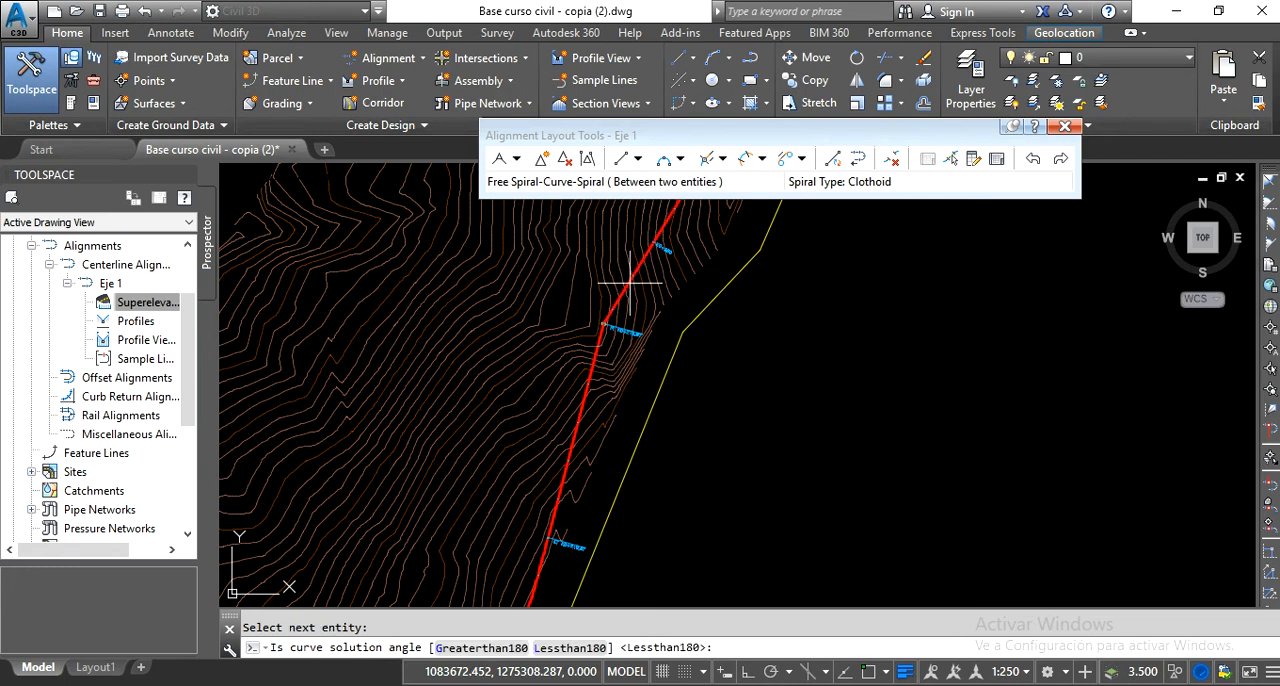
key(Return)
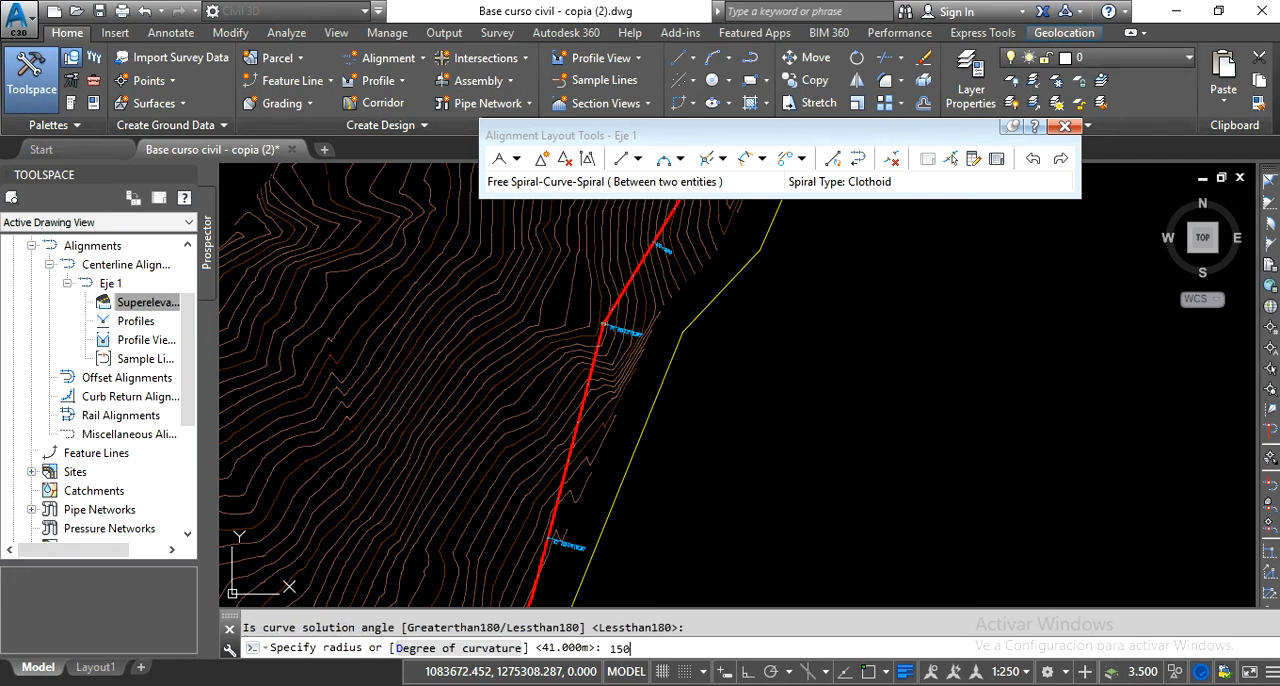
key(Return)
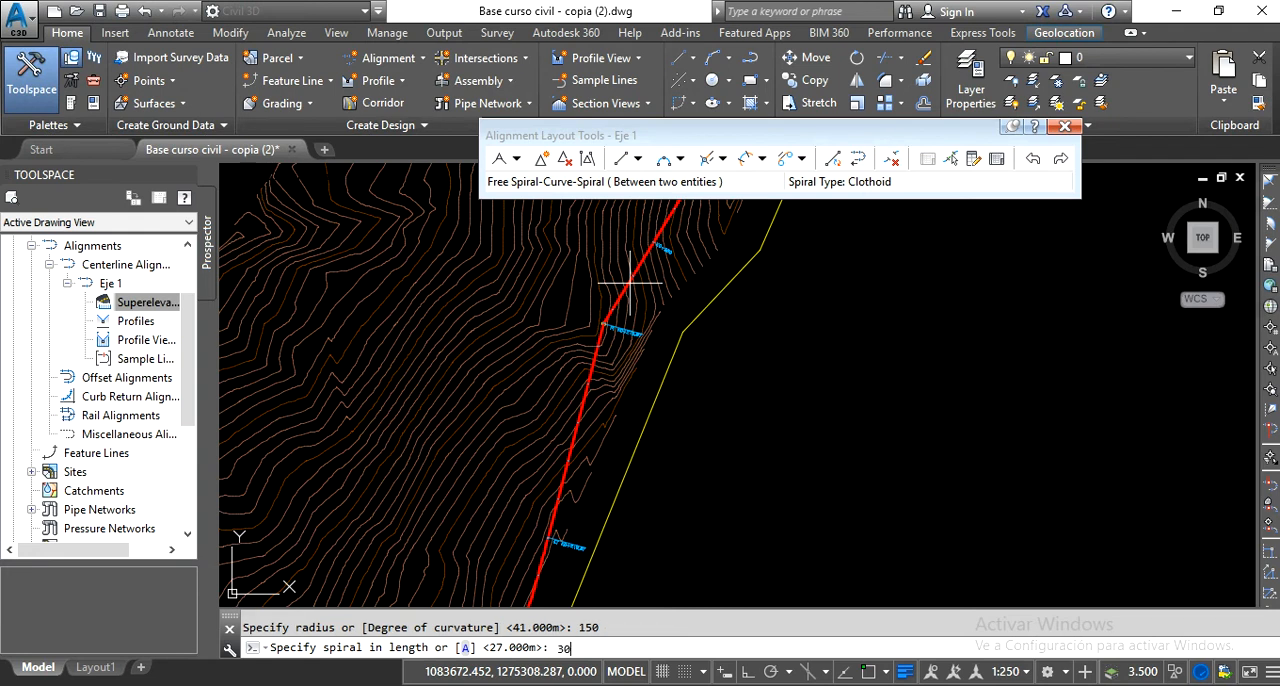
text(30)
key(Return)
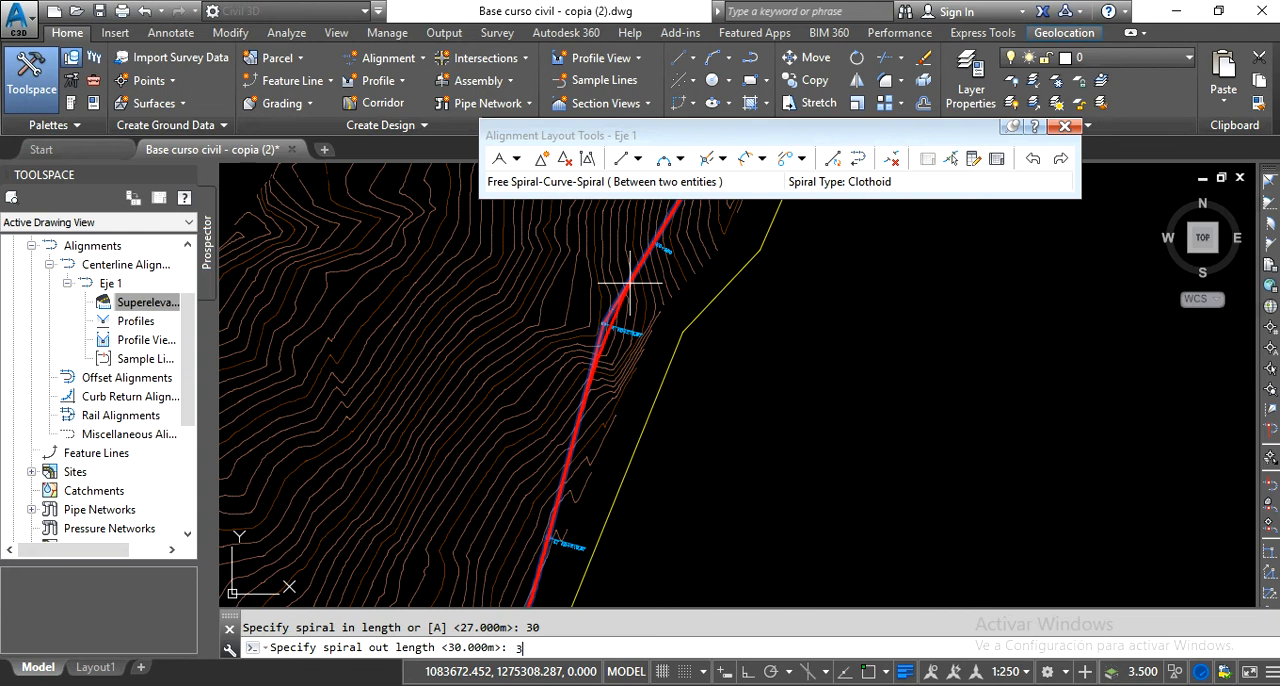
key(Return)
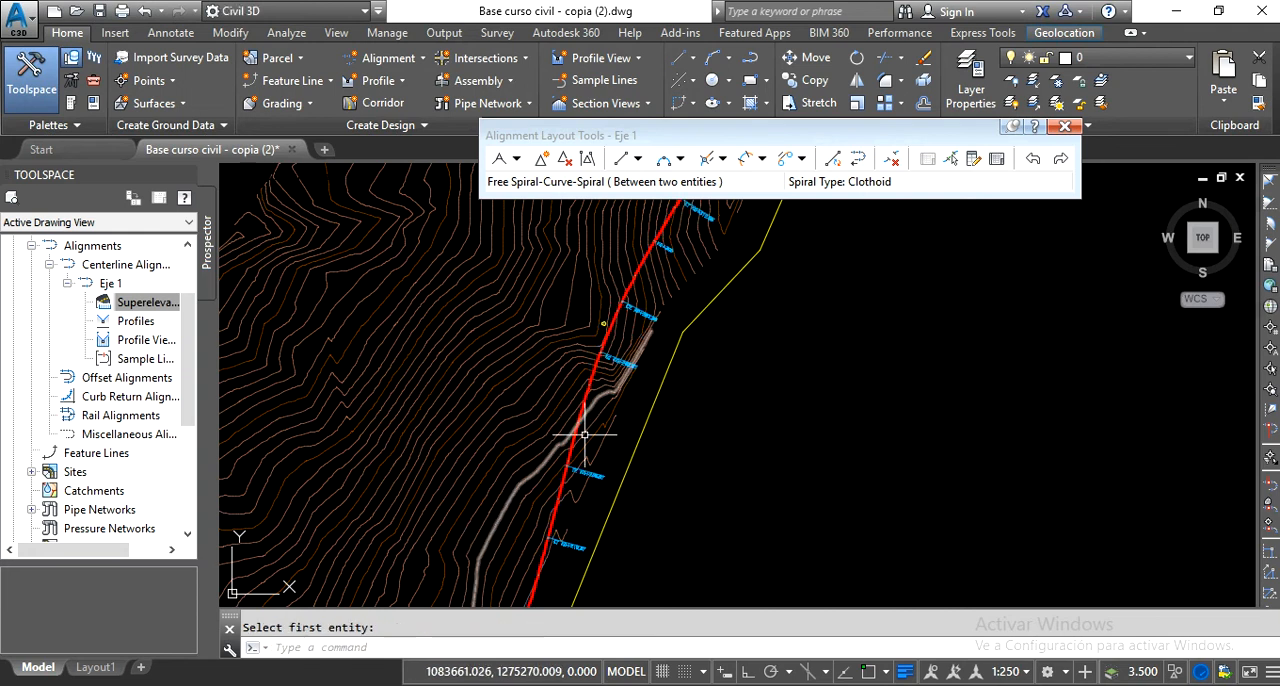
- Add a Free Spiral-Curve-Spiral between the tangents at the fourth bend from the south, with radius 80 m and both spiral lengths 40 m
mouse_move(634, 294)
middle_down()
mouse_move(626, 380)
mouse_move(589, 351)
mouse_move(545, 387)
mouse_move(532, 371)
middle_up()
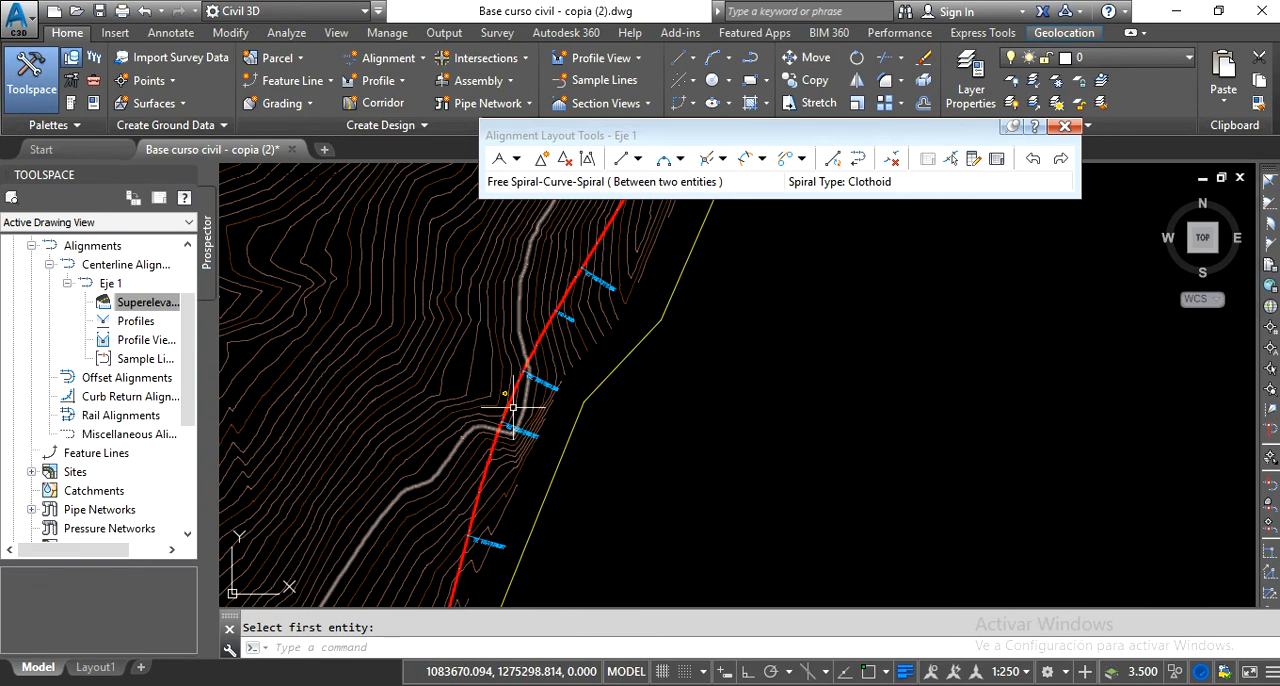
mouse_move(561, 320)
middle_down()
mouse_move(560, 414)
mouse_move(524, 506)
middle_up()
mouse_move(609, 291)
middle_down()
mouse_move(583, 399)
mouse_move(600, 363)
middle_up()
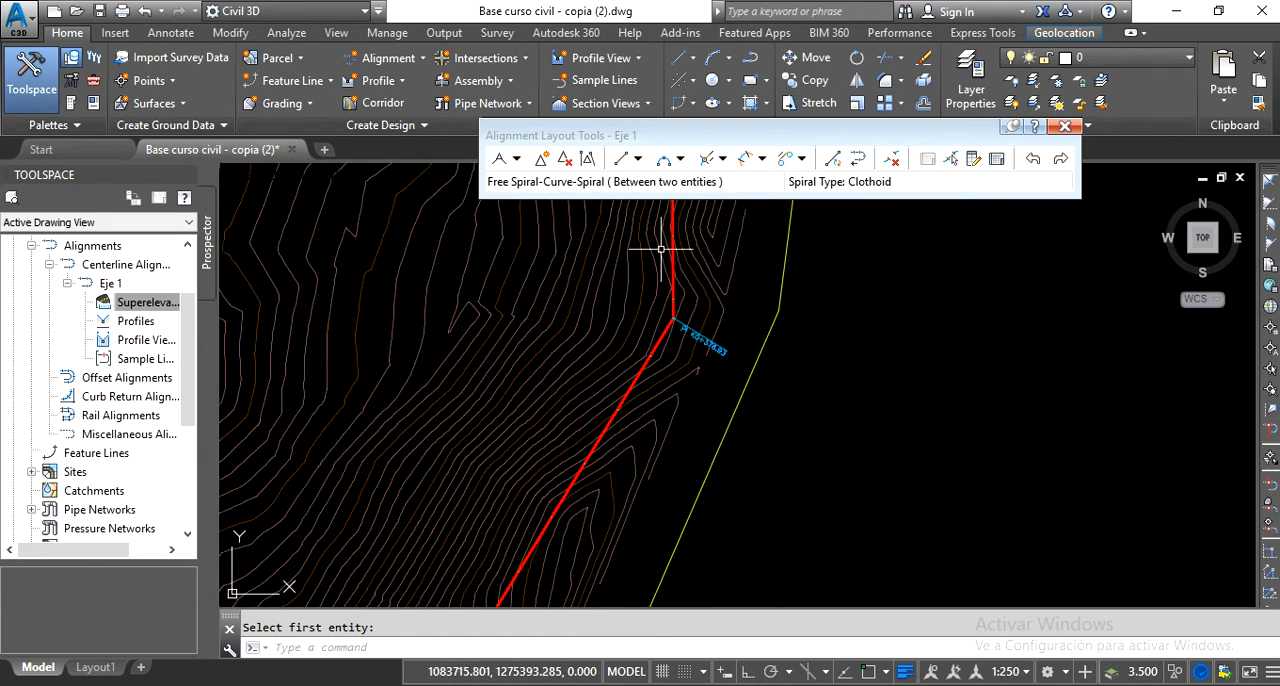
click(660, 345)
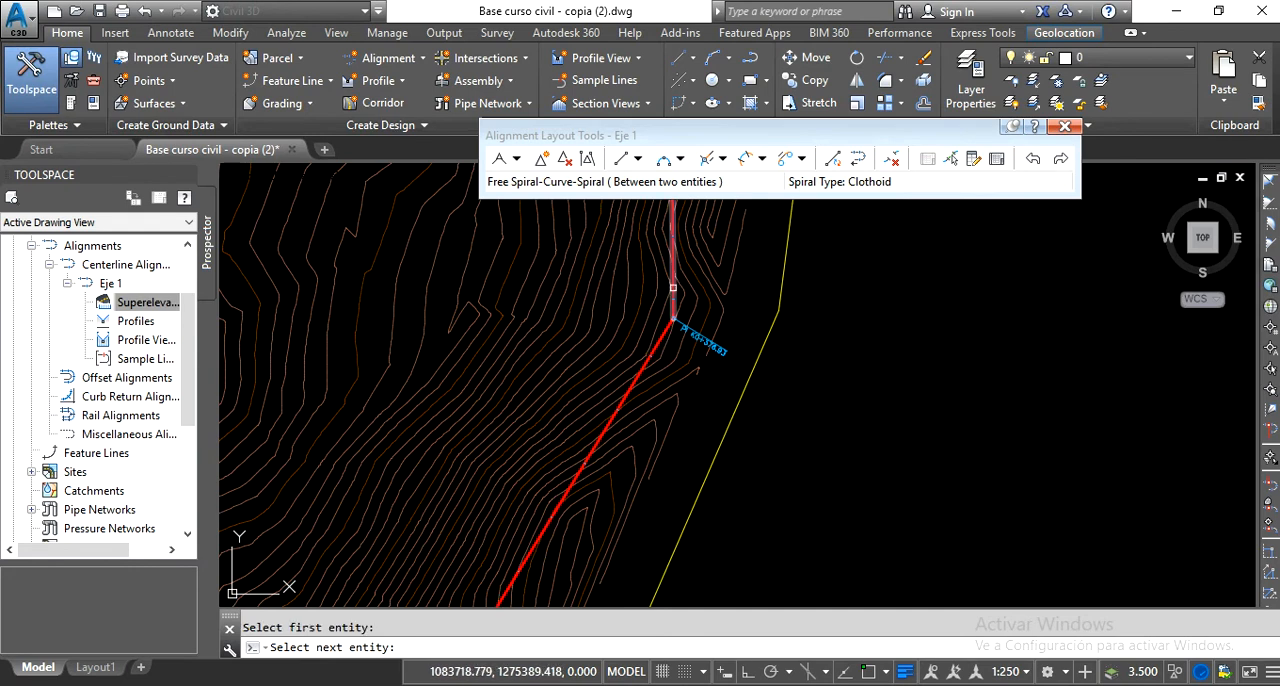
click(672, 288)
key(Return)
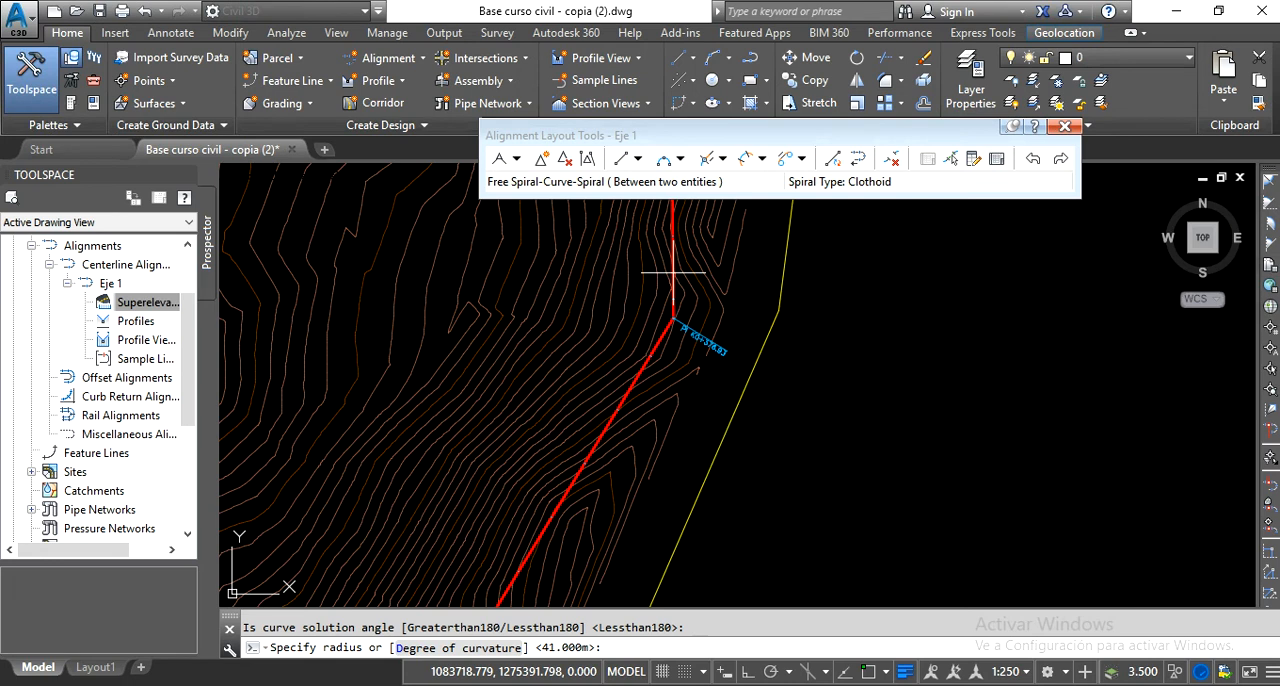
key(Return)
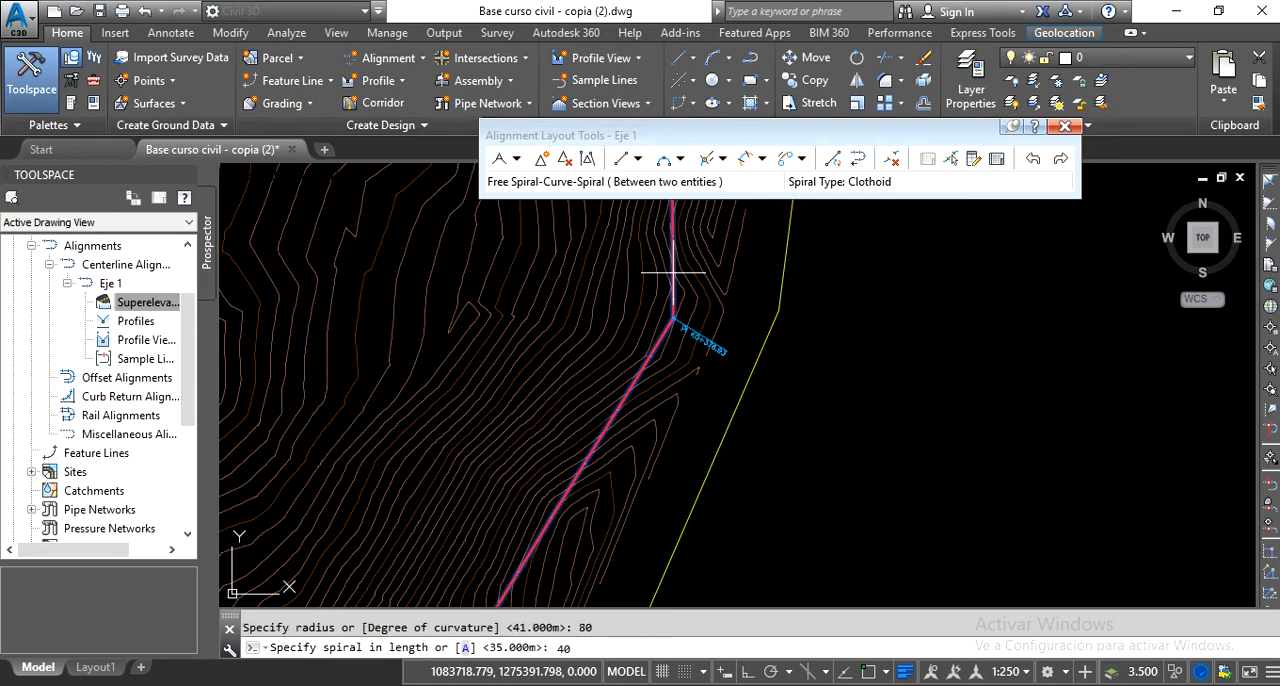
key(Return)
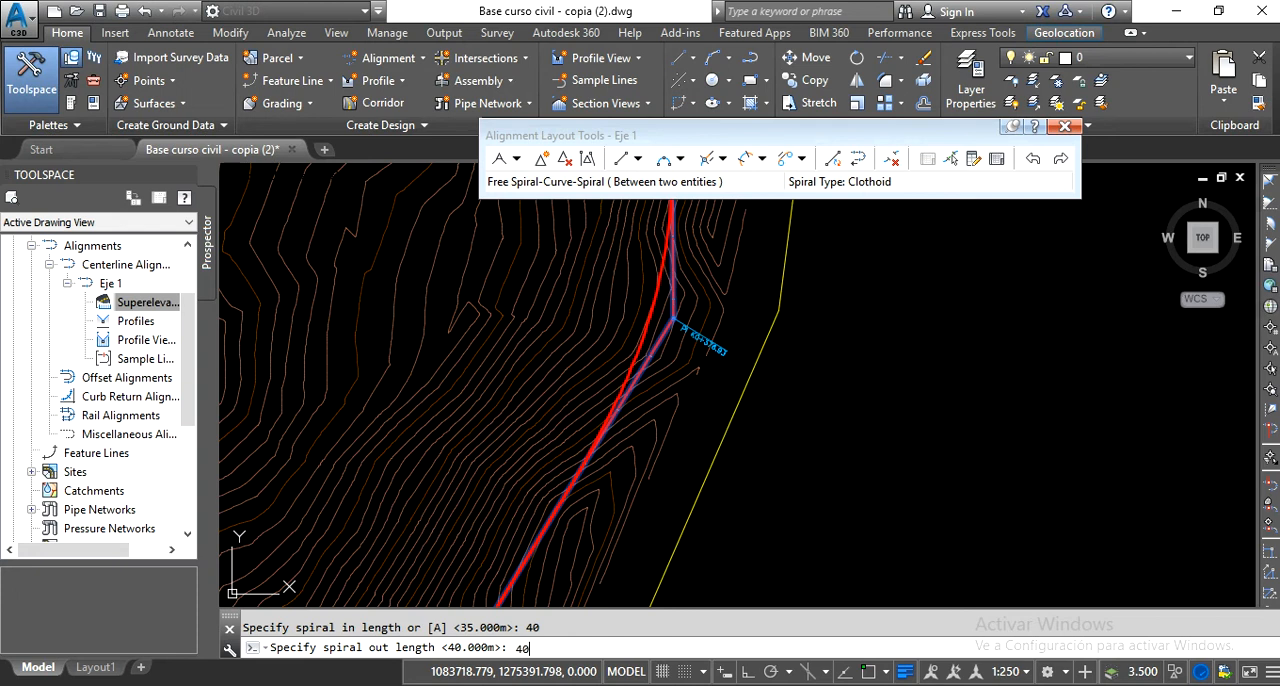
key(Return)
key(Return)
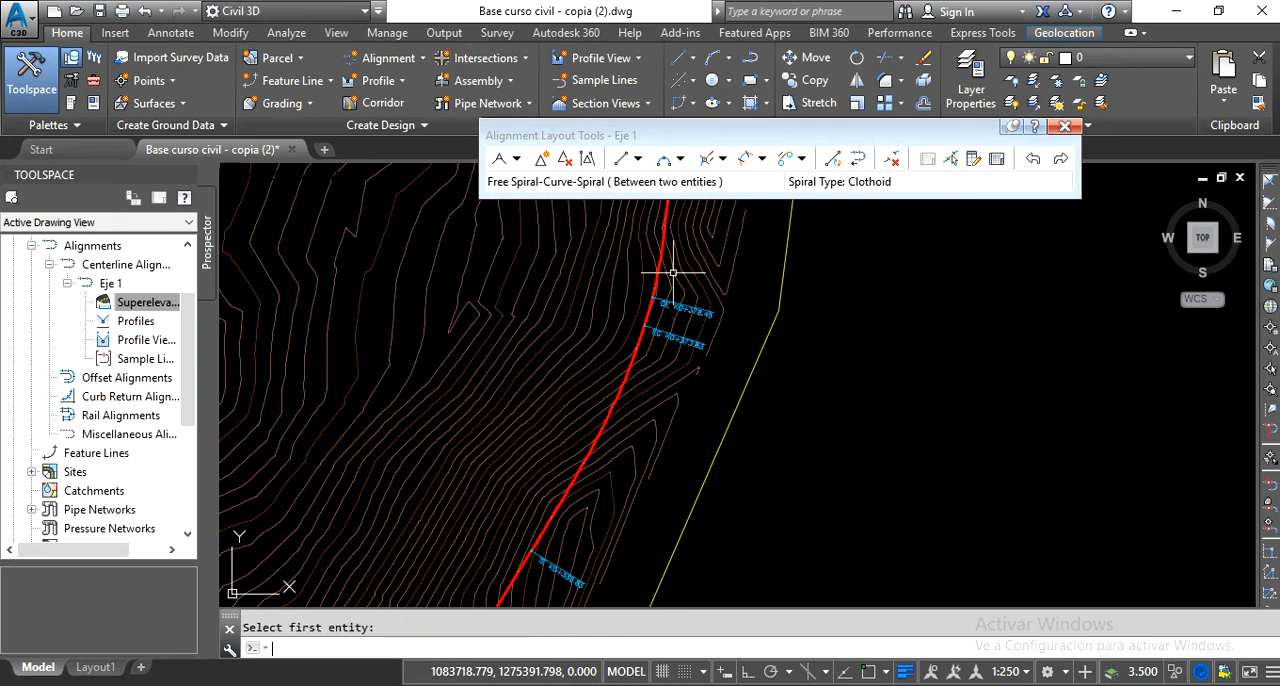
- Inspect the station labels on the new 80 m radius curve and the course of Eje 1 up to the next bend north
mouse_move(632, 358)
middle_down()
mouse_move(598, 461)
mouse_move(637, 320)
mouse_move(622, 376)
mouse_move(640, 330)
middle_up()
scroll(635, 314, down, 2)
scroll(623, 343, up, 3)
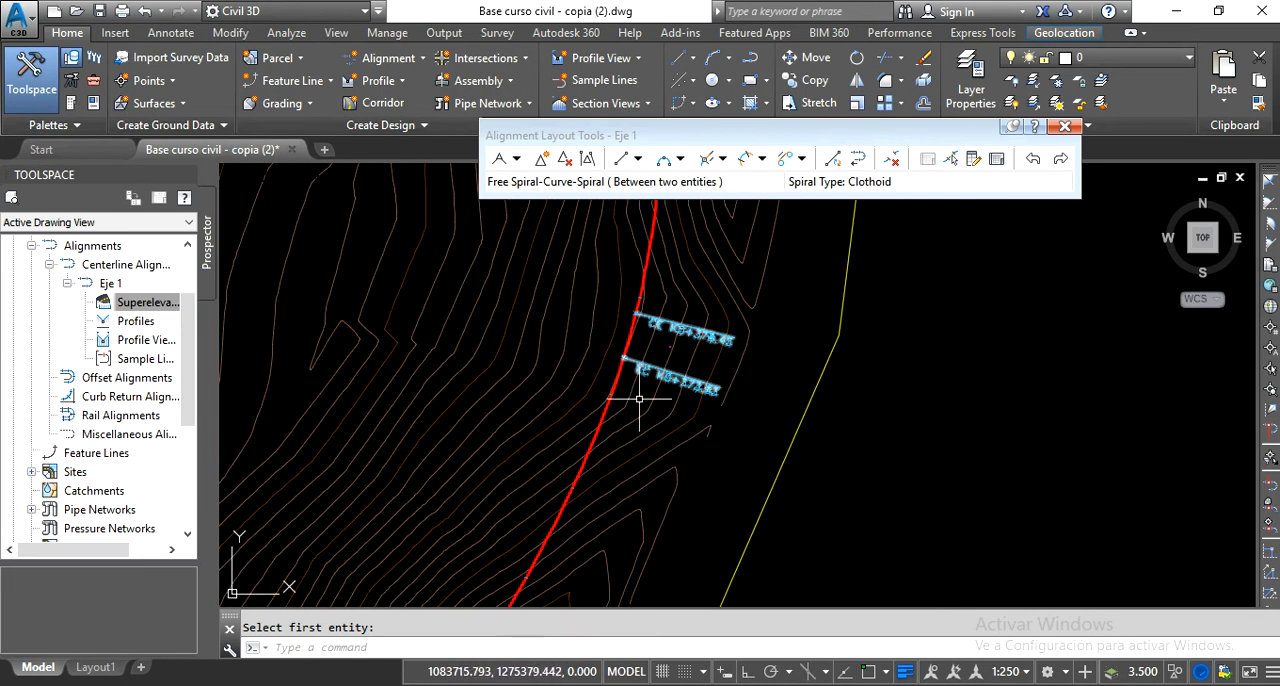
scroll(643, 400, down, 3)
mouse_move(629, 386)
middle_down()
mouse_move(636, 316)
mouse_move(614, 514)
mouse_move(617, 340)
mouse_move(574, 463)
mouse_move(570, 534)
middle_up()
scroll(595, 429, down, 2)
scroll(571, 414, up, 2)
middle_drag(570, 413, 623, 352)
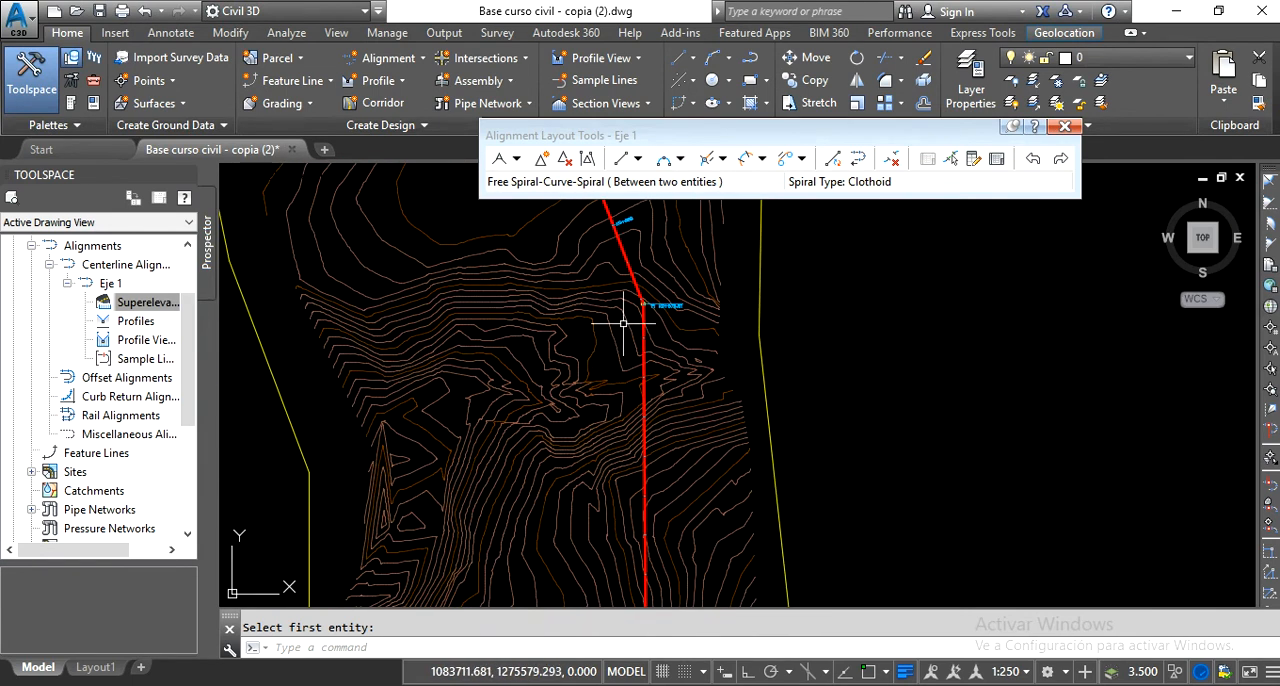
- Try to add a Free Spiral-Curve-Spiral at the bend just south of station K0+600, with radius 100 m and both spiral lengths 40 m
click(748, 161)
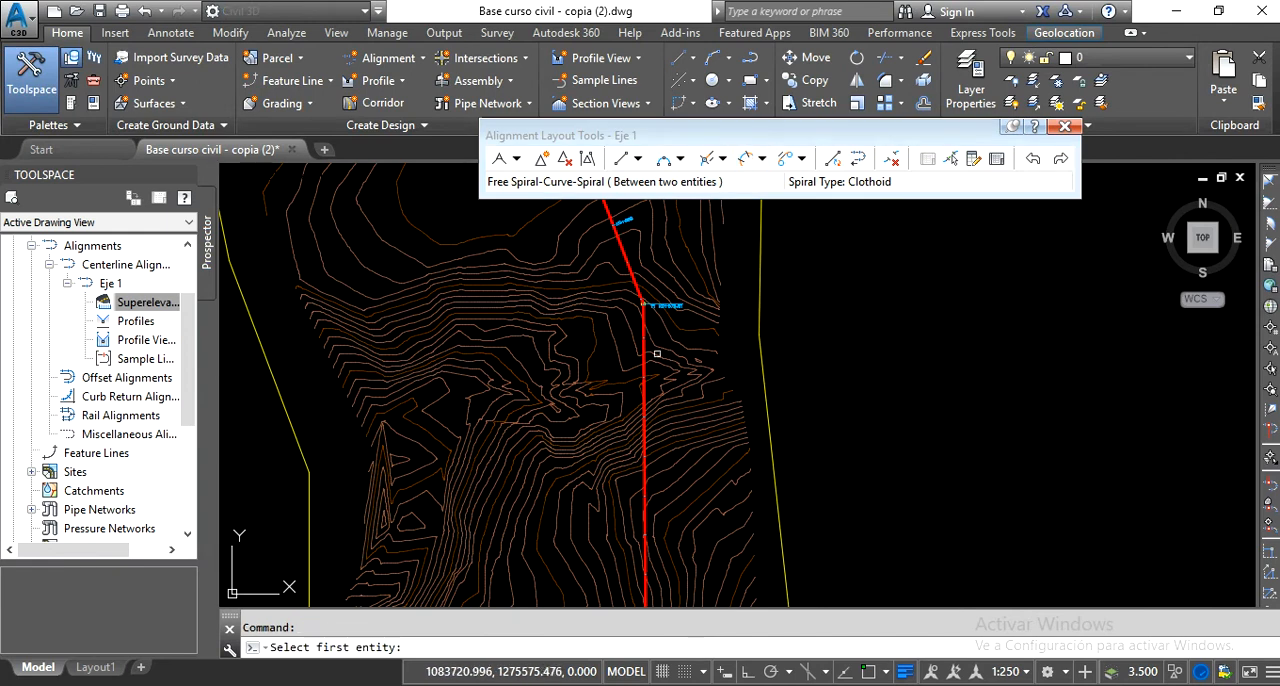
click(643, 372)
click(620, 240)
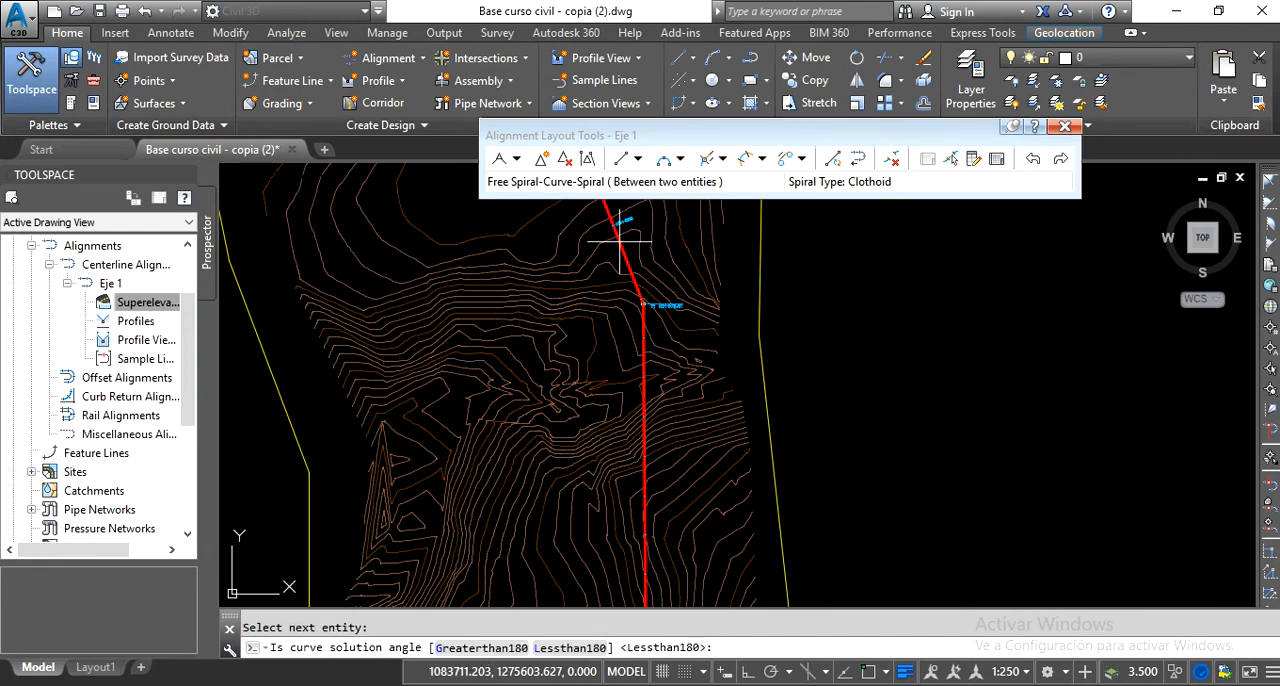
key(Return)
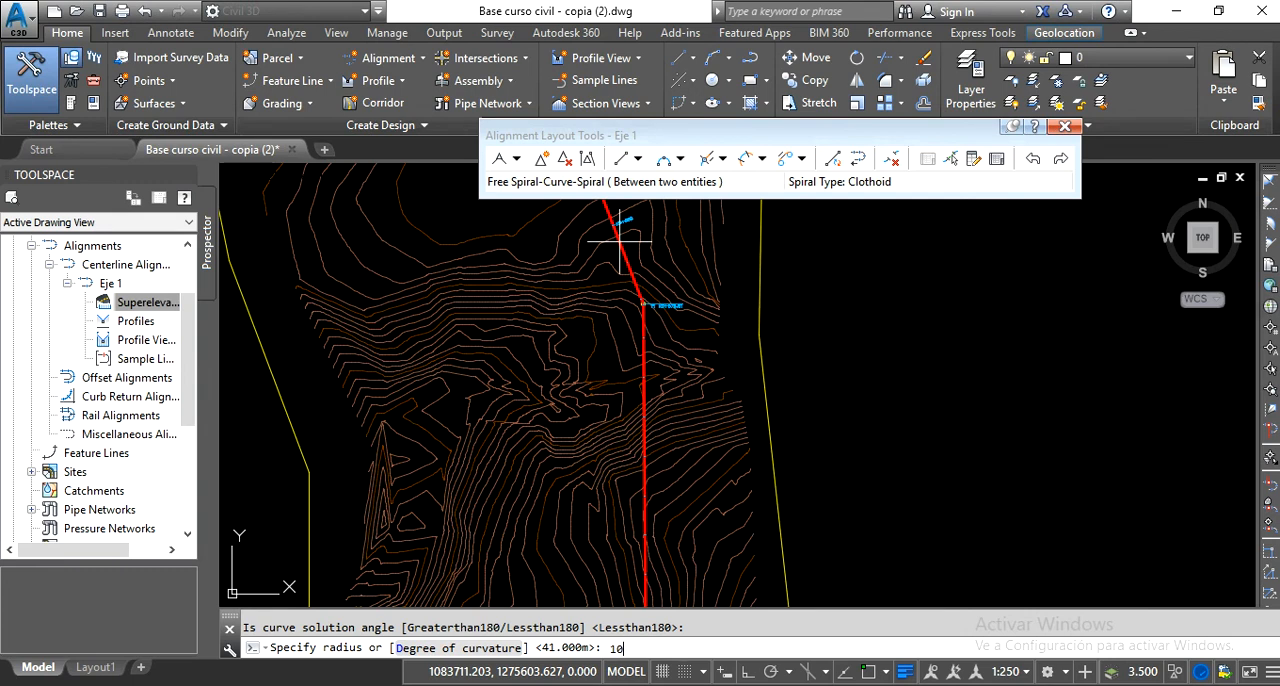
key(Return)
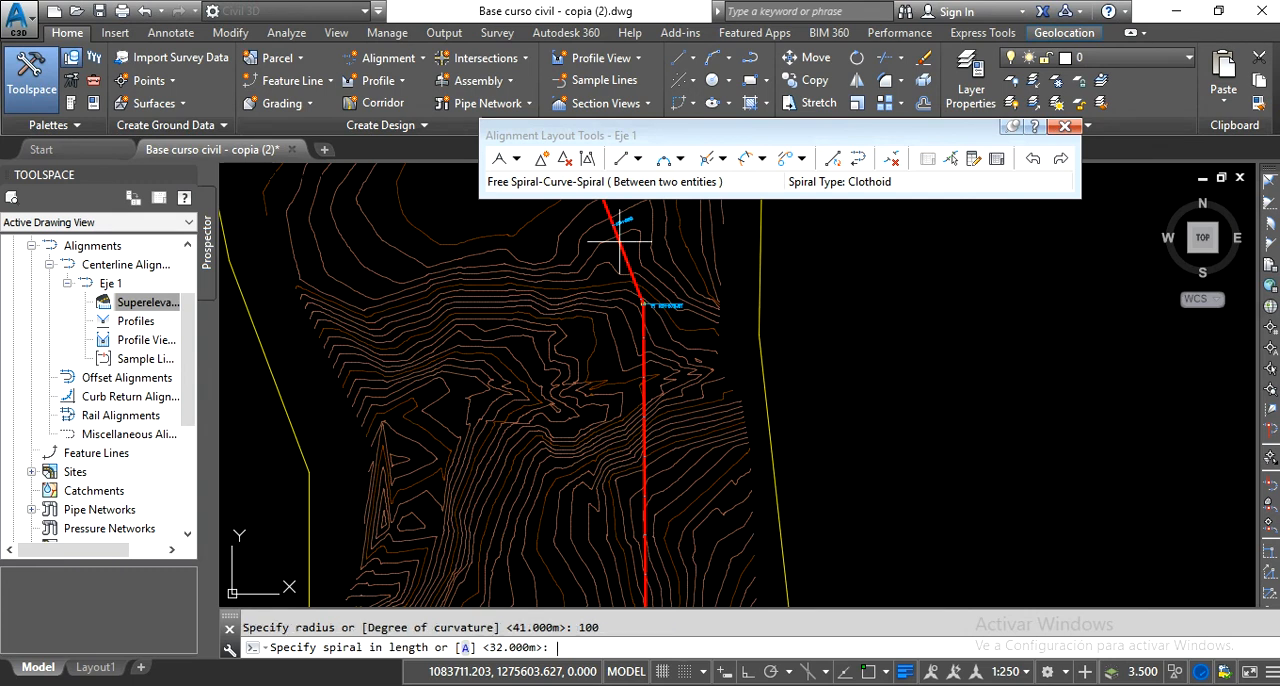
key(Return)
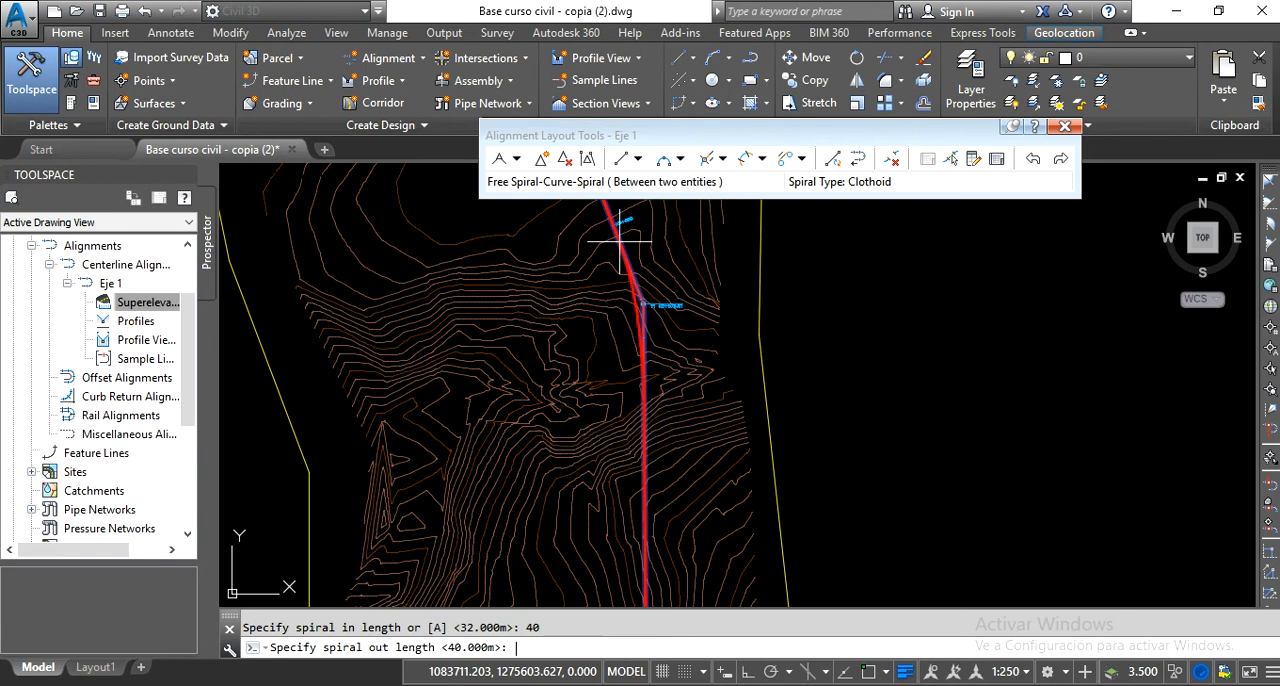
key(Return)
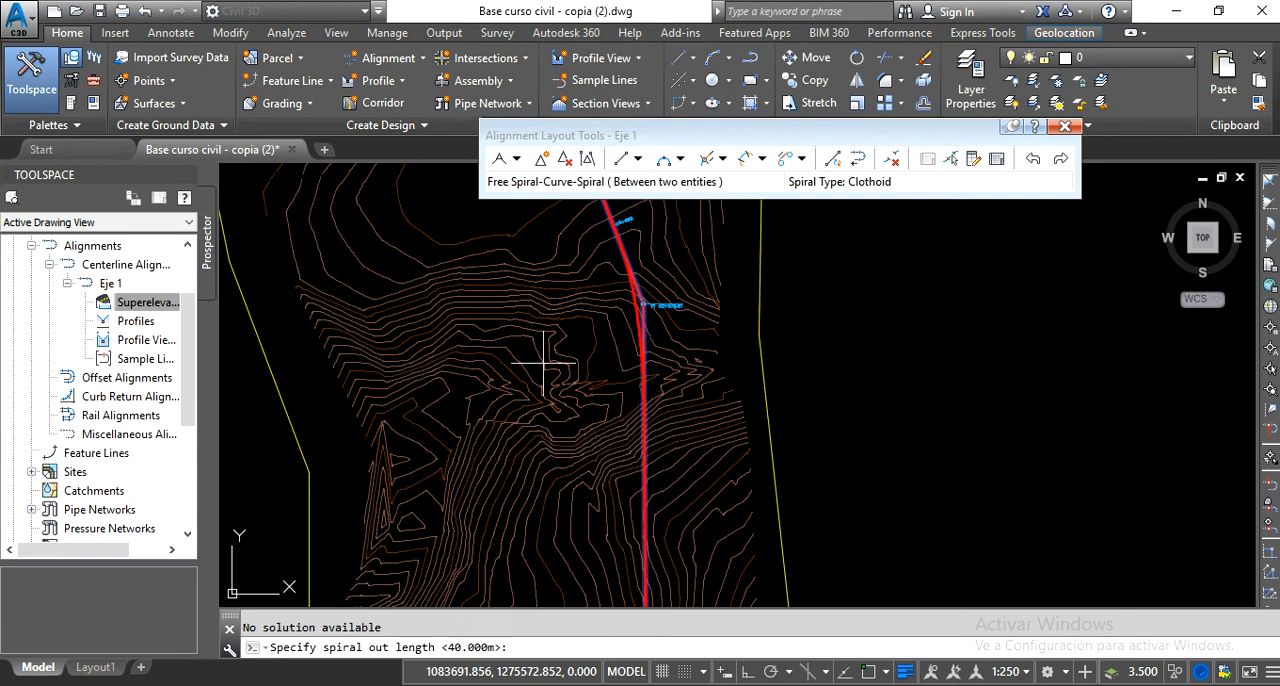
- Examine the curve preview and adjoining tangents at the bend just south of K0+600, and cancel the pending spiral-curve-spiral
scroll(545, 365, down, 2)
scroll(545, 365, down, 1)
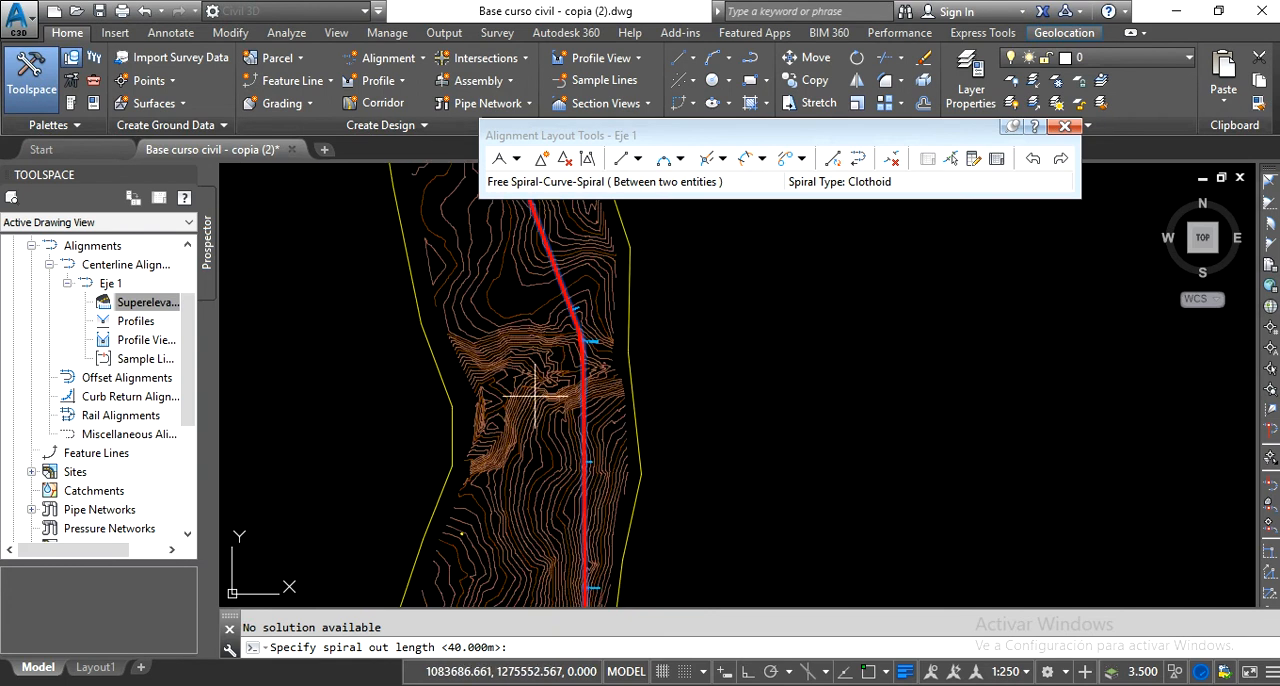
mouse_move(563, 371)
middle_down()
mouse_move(600, 406)
mouse_move(654, 505)
mouse_move(649, 446)
middle_up()
scroll(640, 450, up, 3)
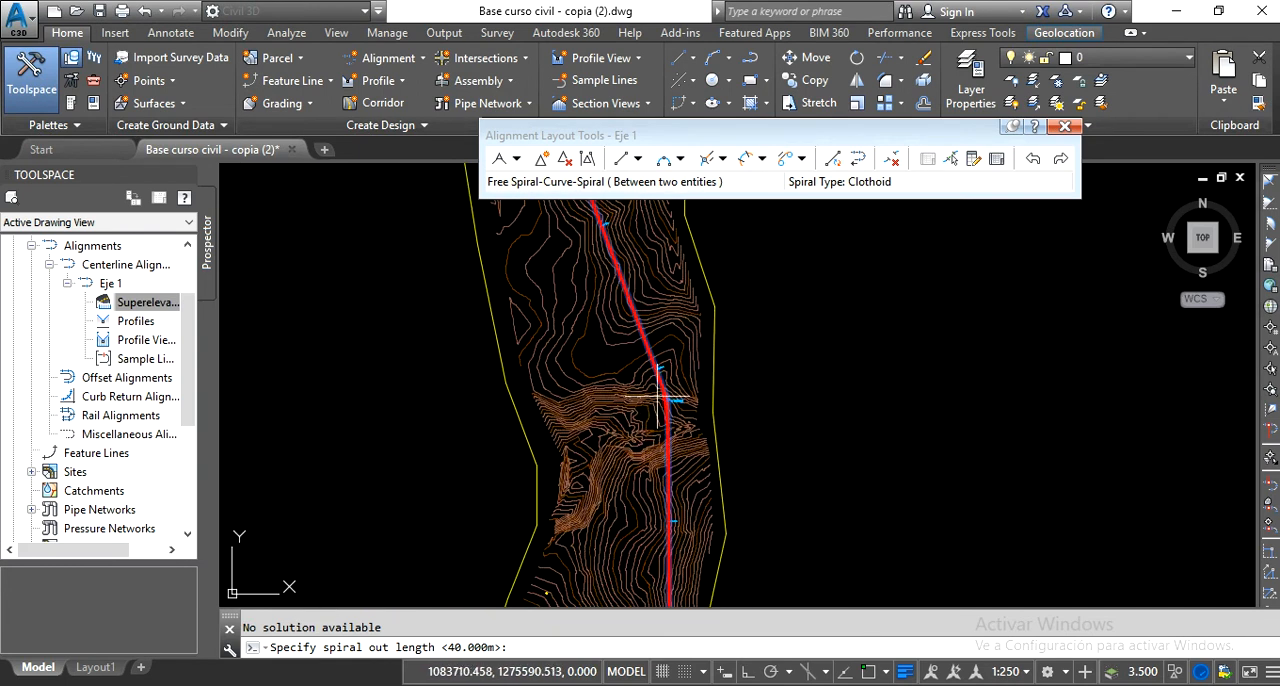
scroll(651, 427, up, 2)
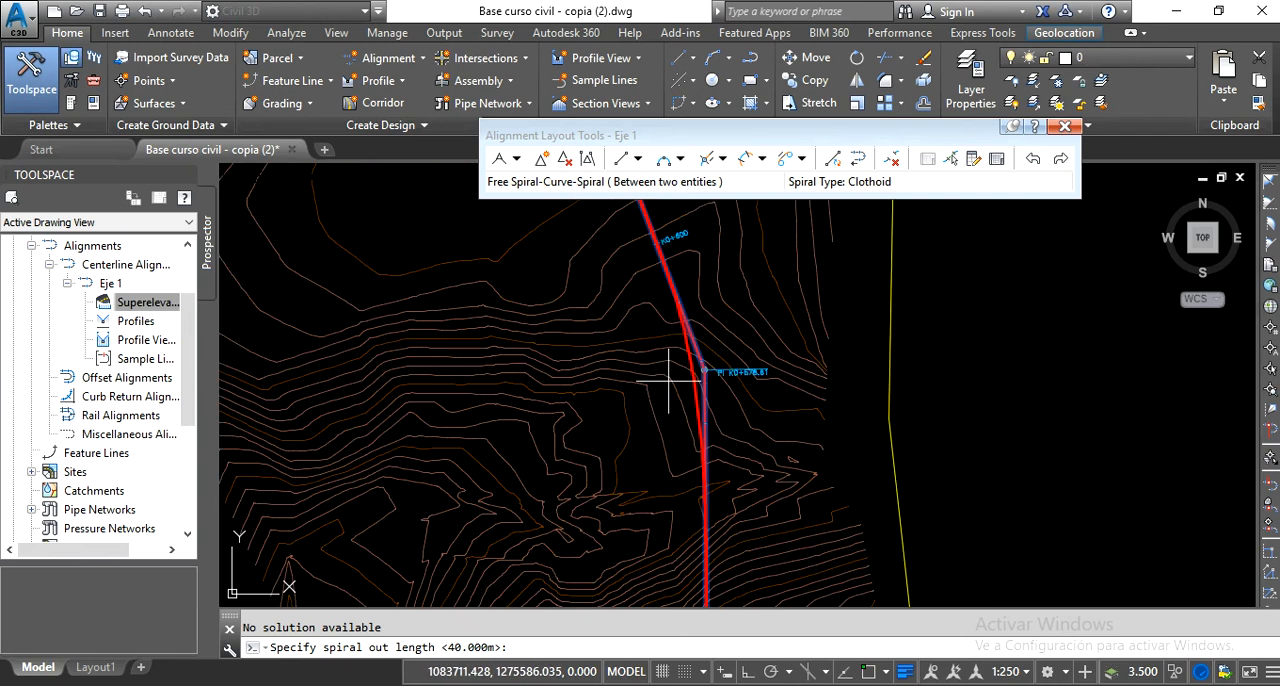
middle_drag(668, 381, 634, 272)
mouse_move(626, 314)
middle_down()
mouse_move(623, 373)
mouse_move(681, 386)
middle_up()
key(Escape)
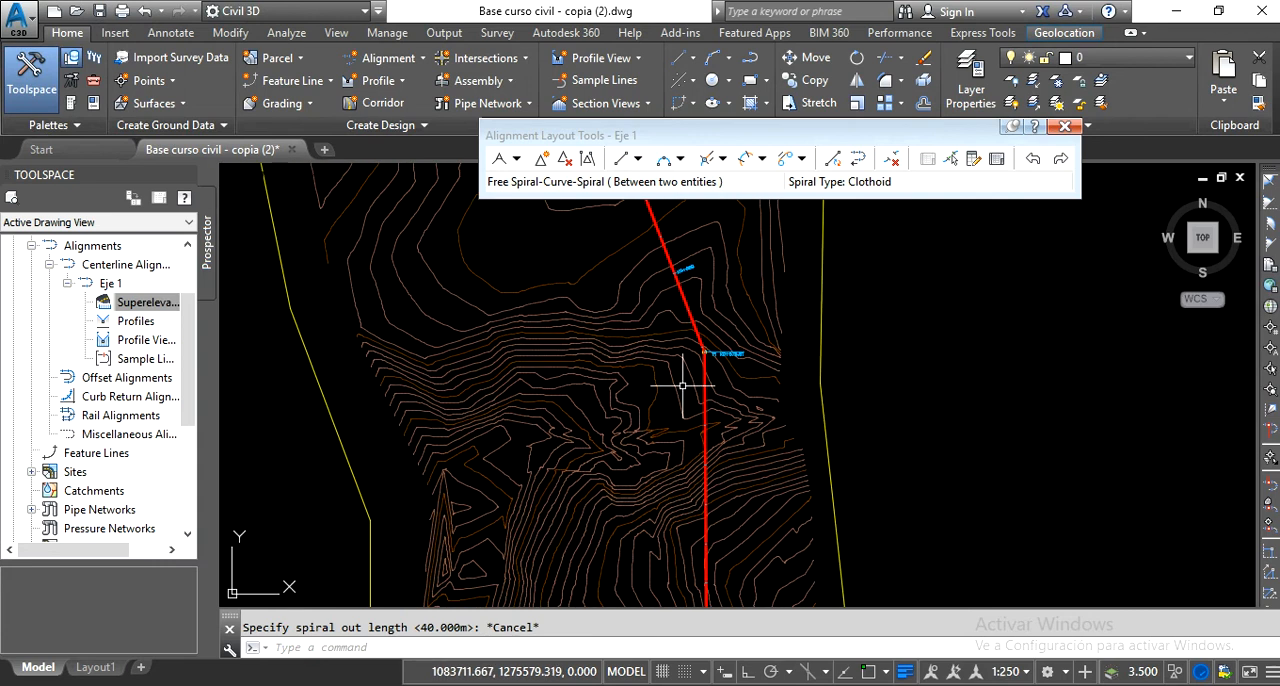
- Try to add a Free Spiral-Curve-Spiral at the bend just south of K0+600, with radius 60 m and a 39 m spiral-in length
click(747, 159)
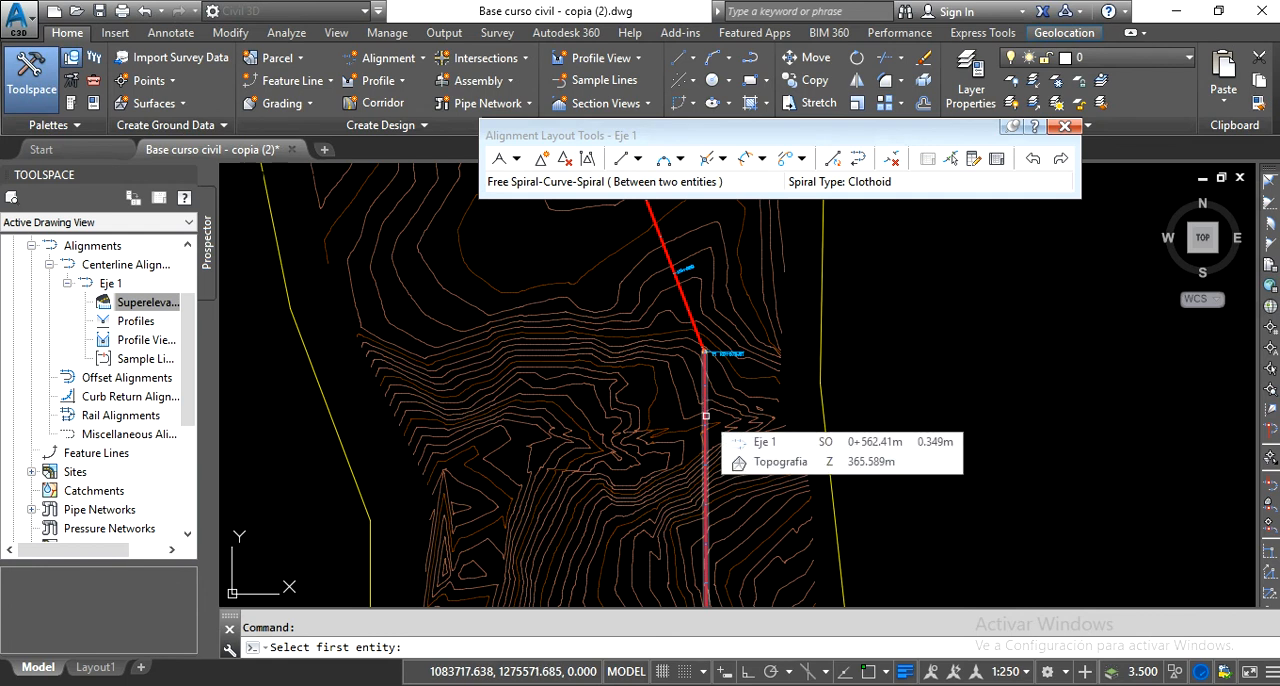
click(706, 414)
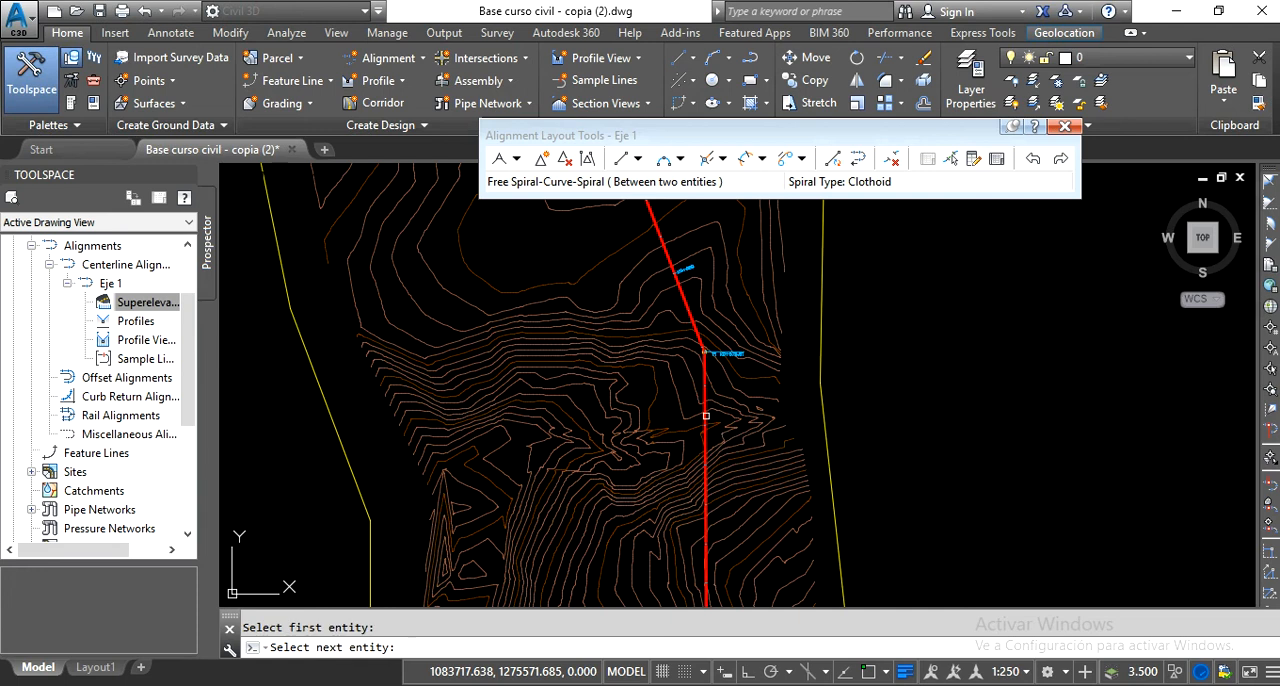
click(682, 294)
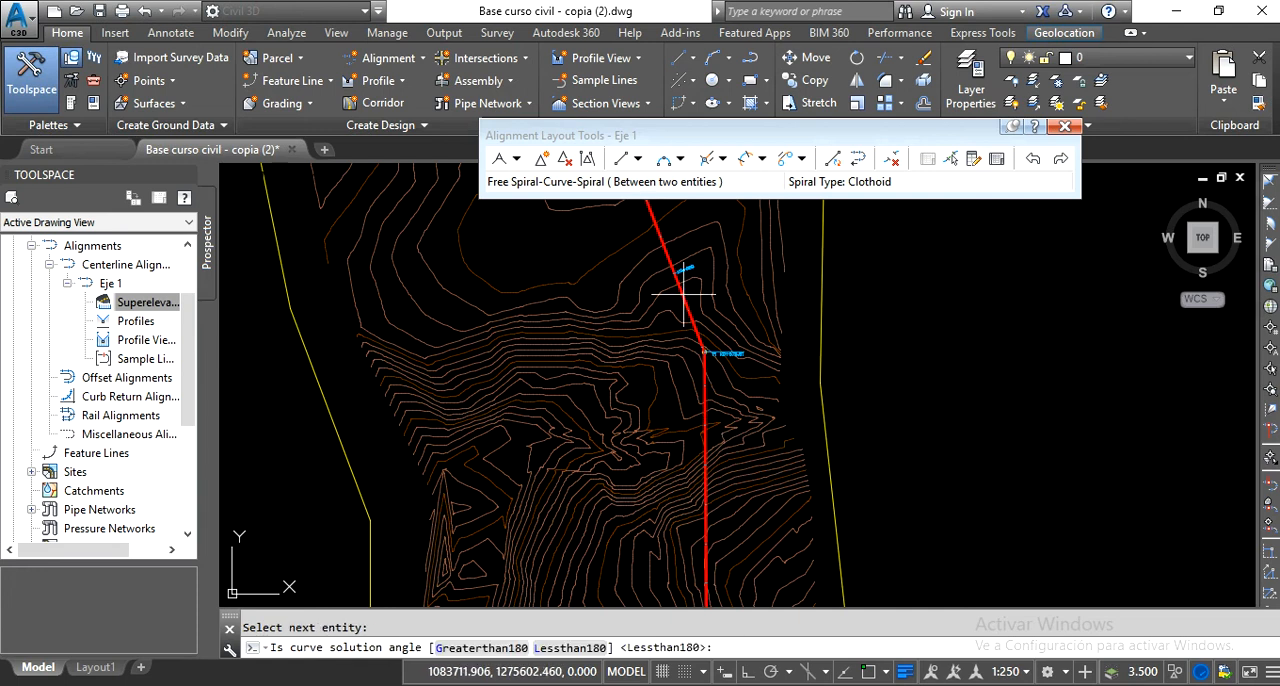
key(Return)
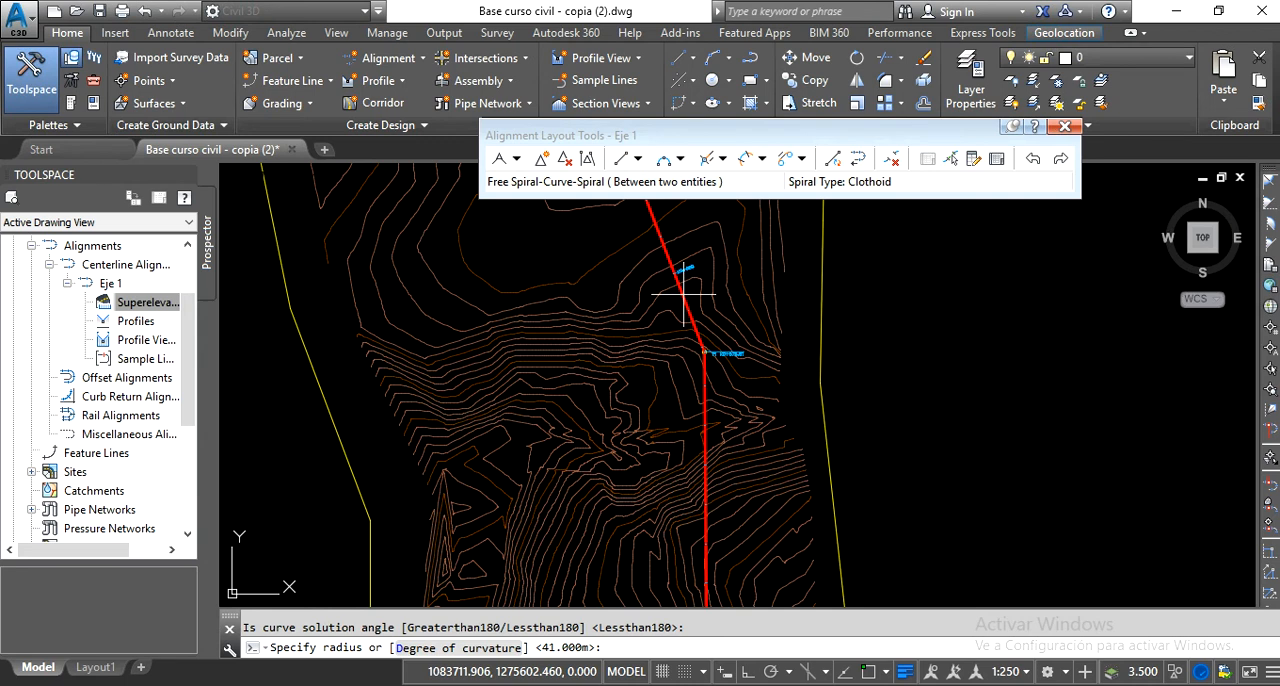
key(Return)
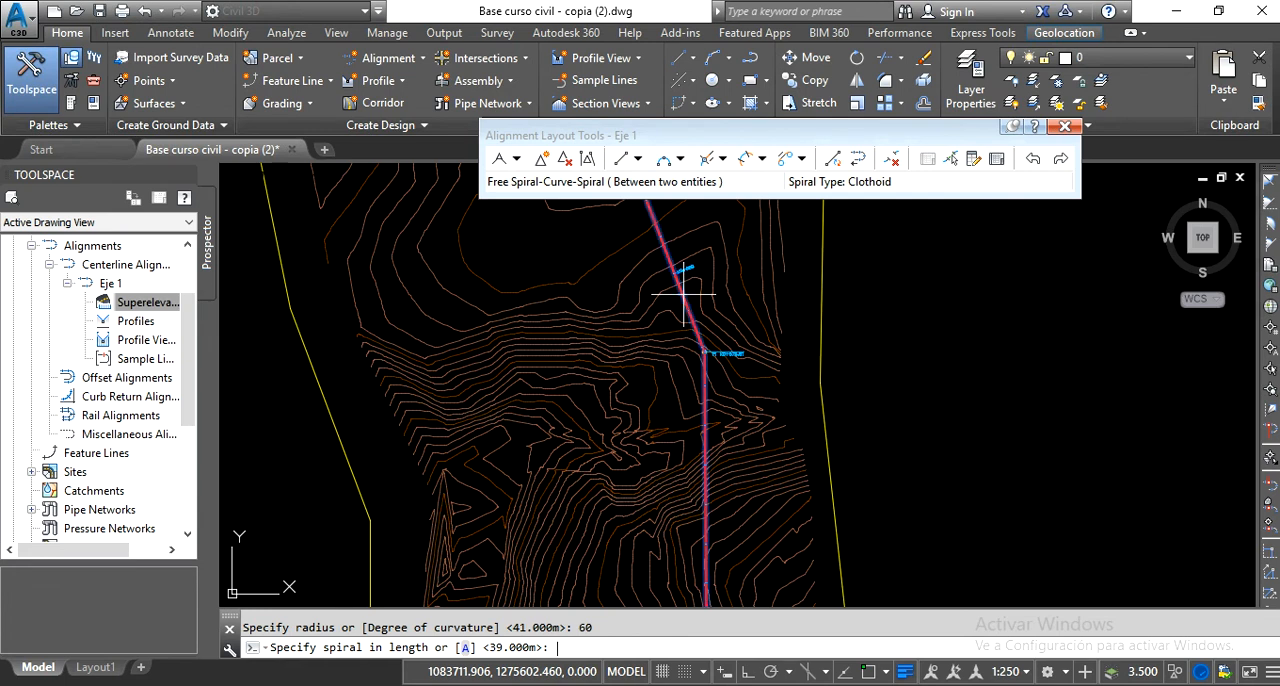
key(Return)
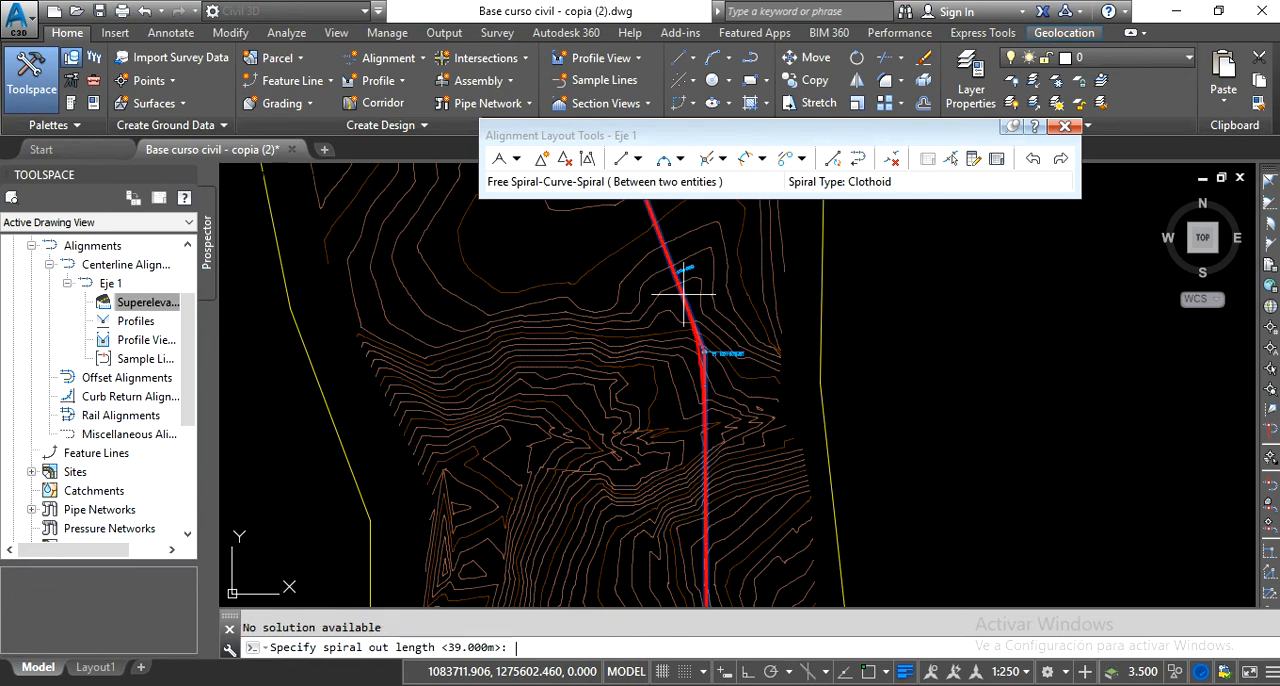
key(Escape)
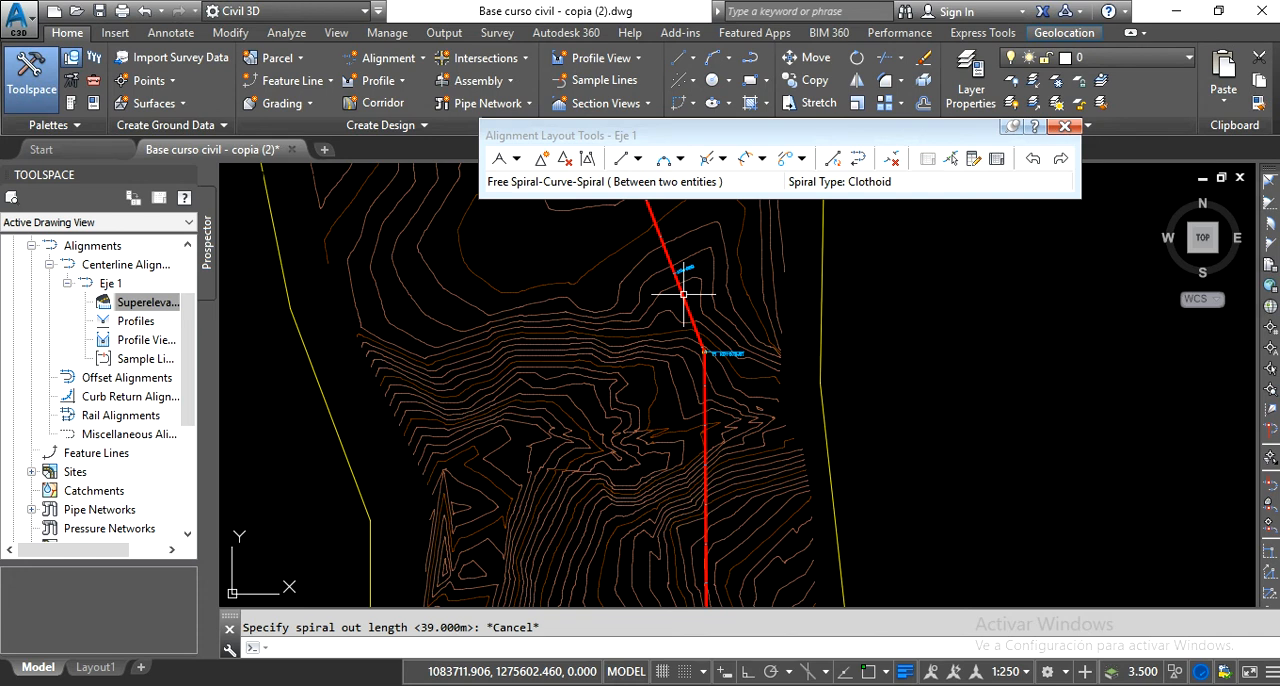
- Add a Free Spiral-Curve-Spiral between the tangents at the bend just south of K0+600, with radius 150 m and both spiral lengths 30 m
click(746, 159)
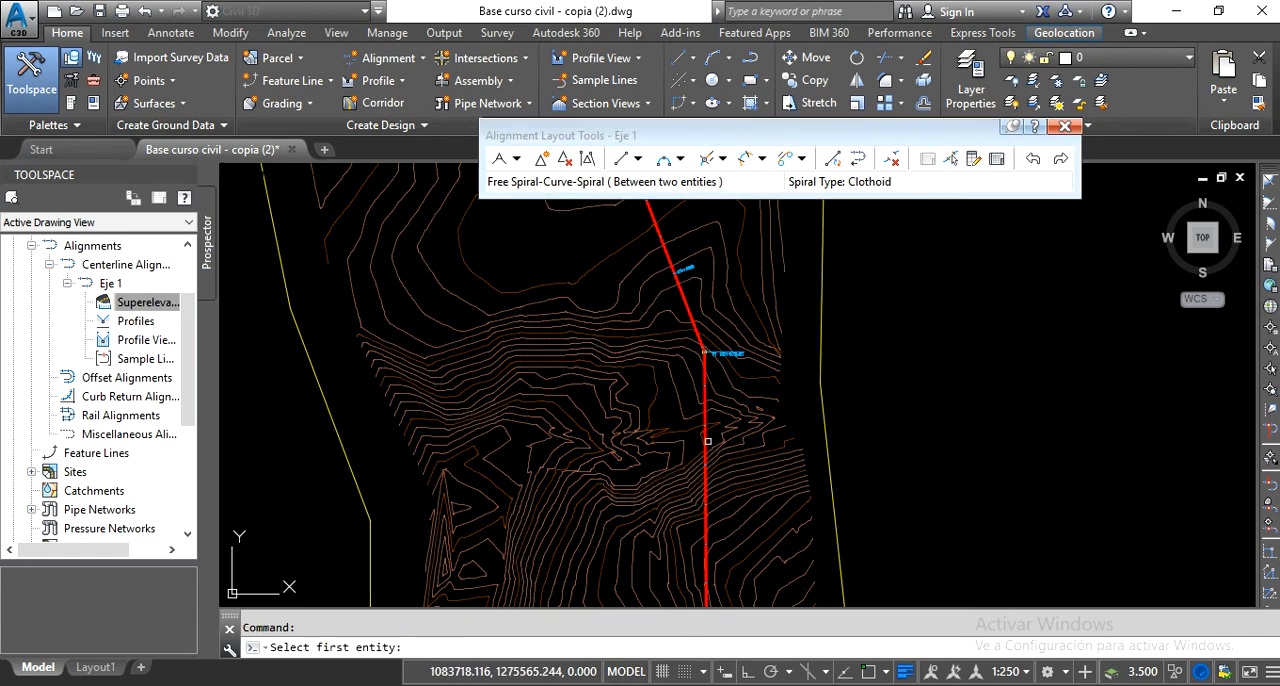
click(705, 440)
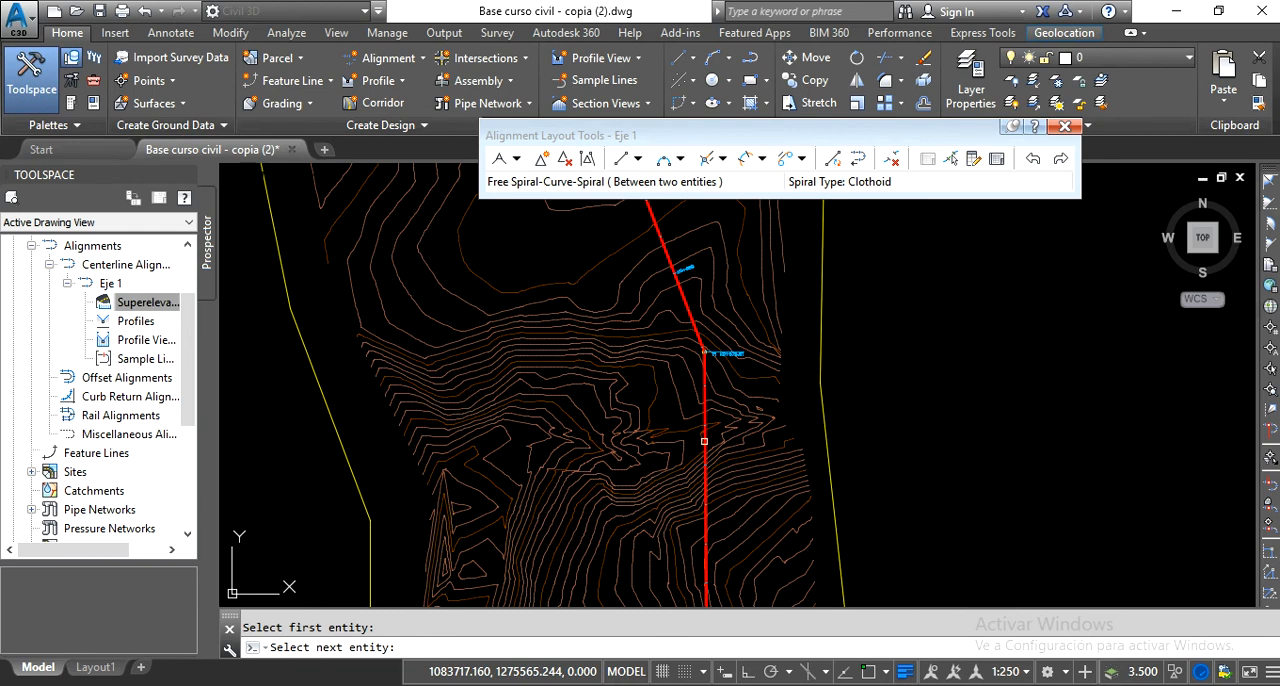
click(684, 298)
key(Return)
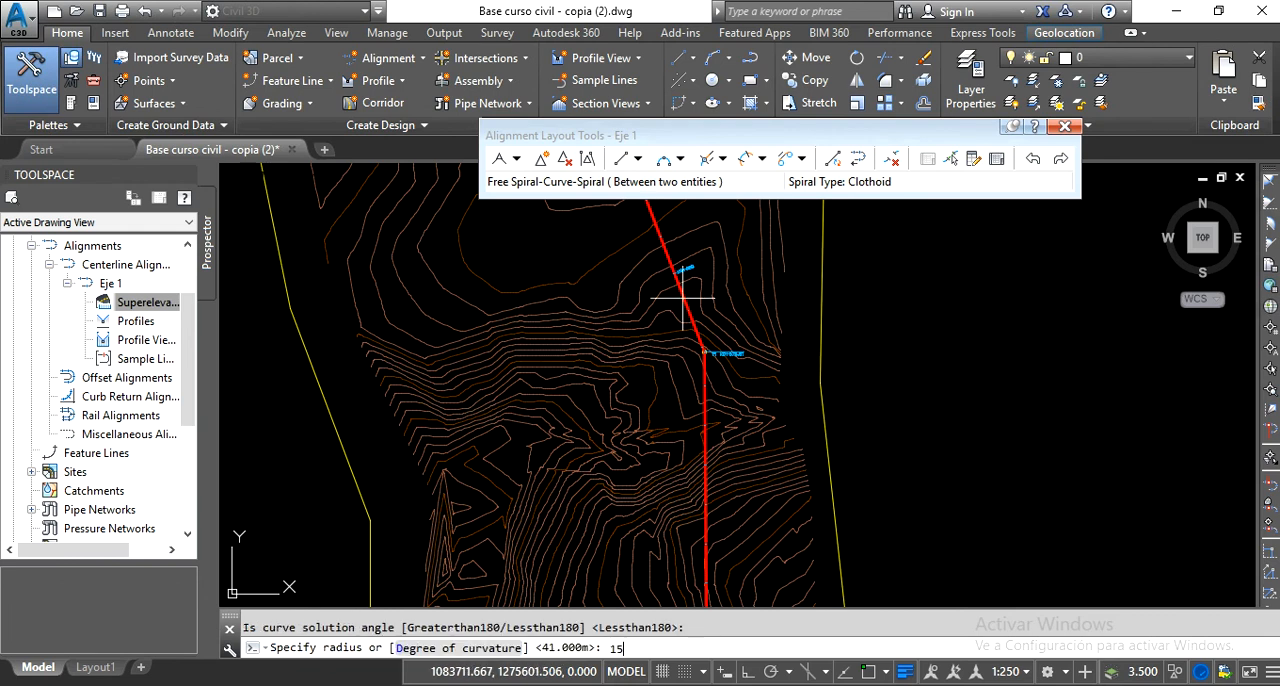
key(Return)
text(30)
key(Return)
text(30)
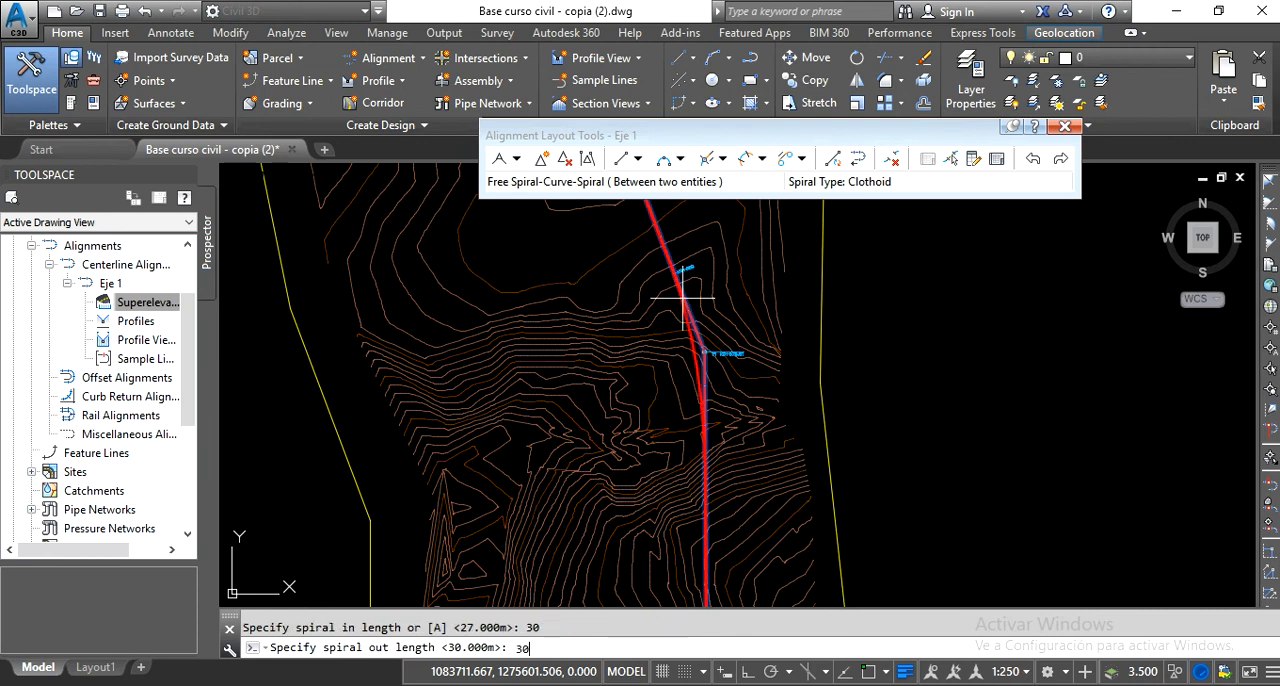
key(Return)
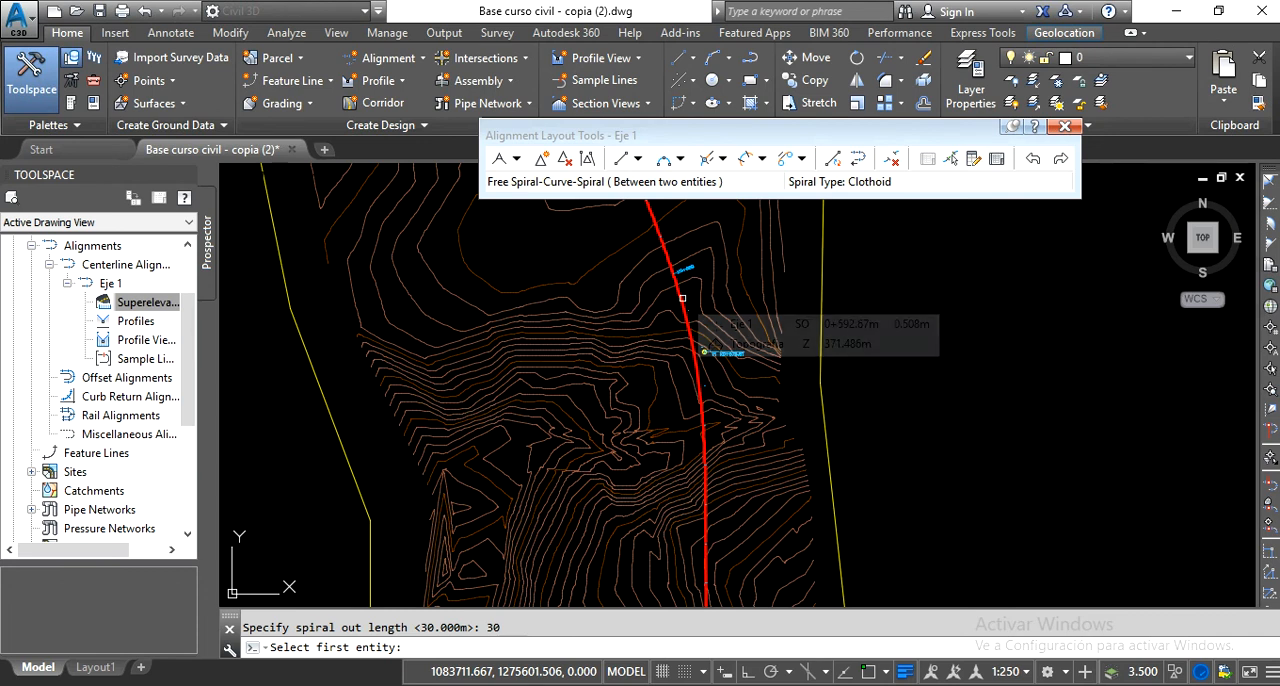
key(Return)
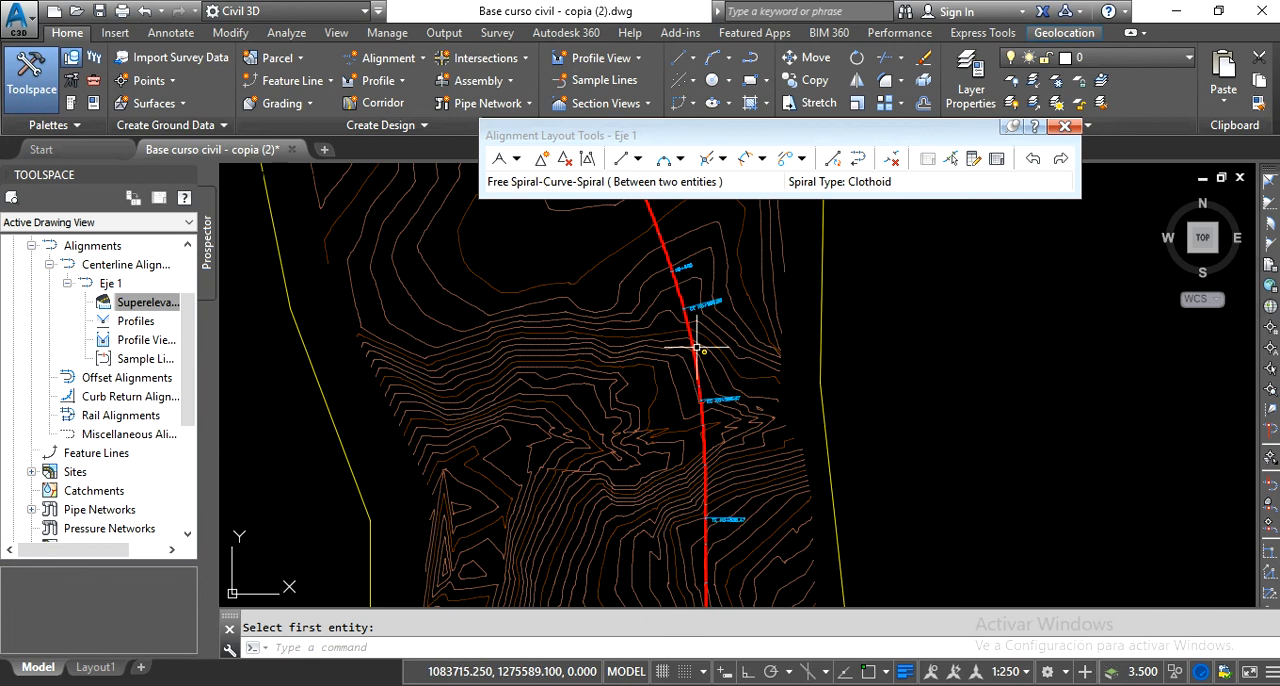
- Examine the new curve's station labels and follow Eje 1 south to the curve labels at its first bend
middle_drag(677, 382, 683, 349)
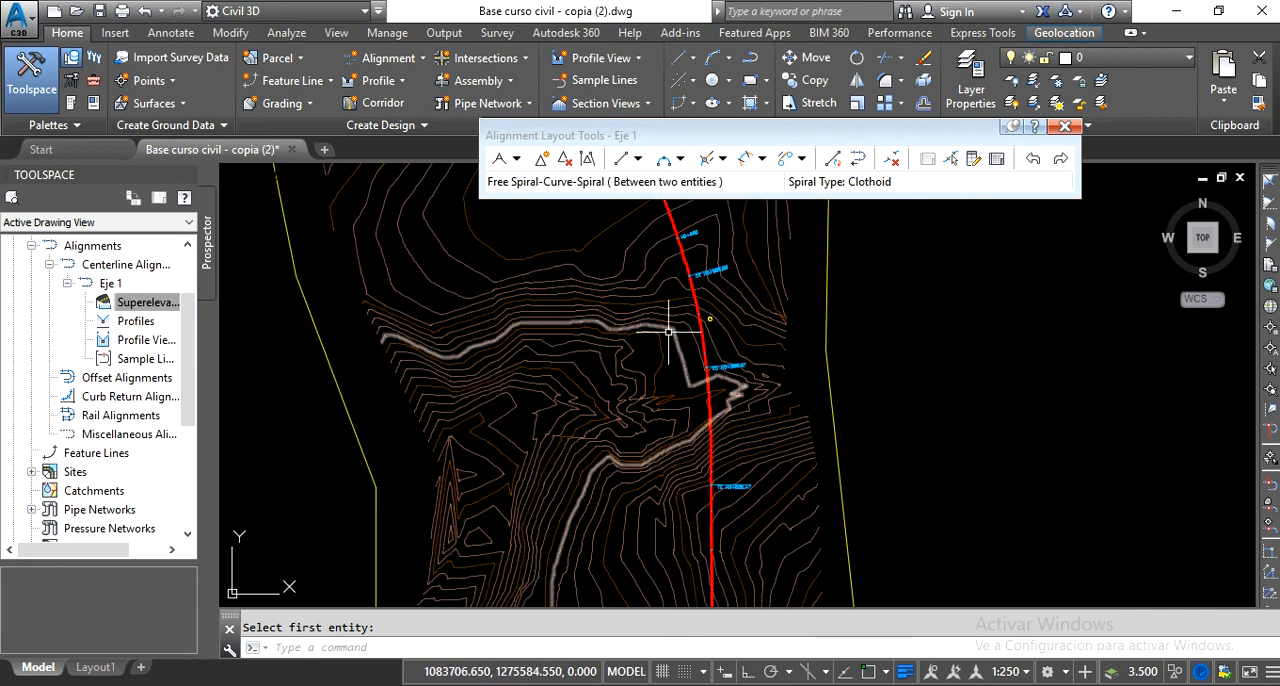
mouse_move(641, 341)
middle_down()
mouse_move(694, 252)
mouse_move(675, 332)
middle_up()
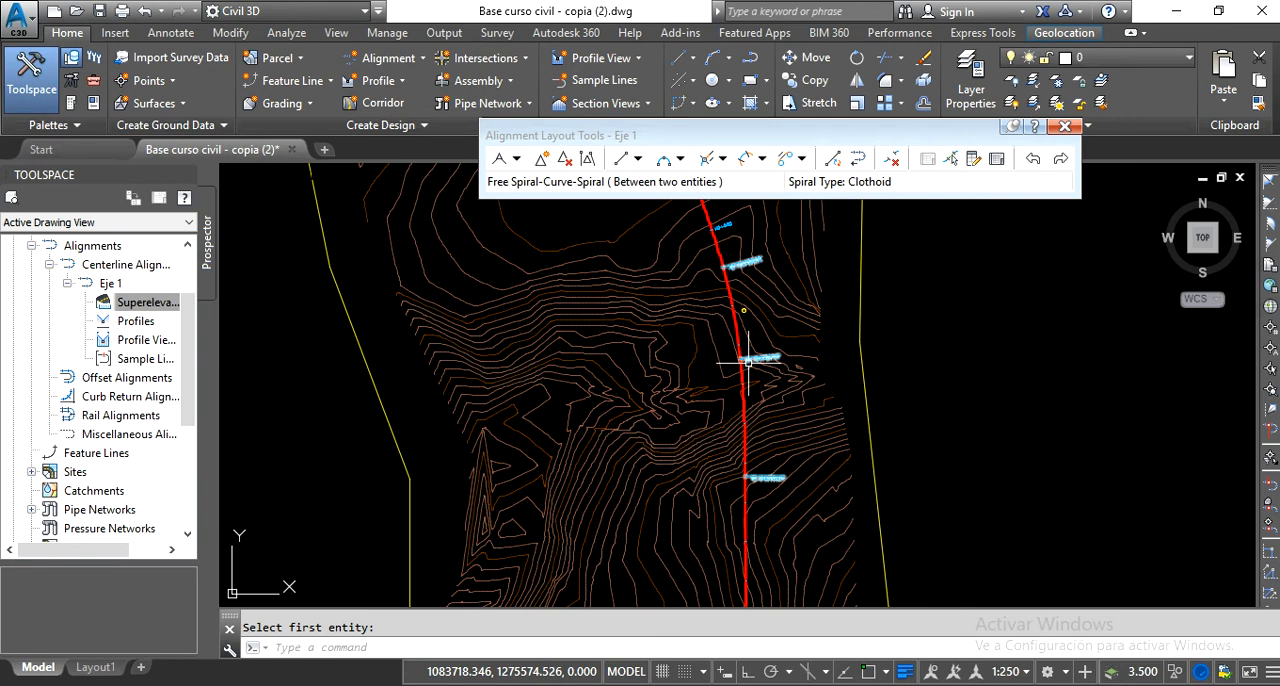
middle_drag(766, 363, 775, 451)
middle_drag(779, 350, 810, 487)
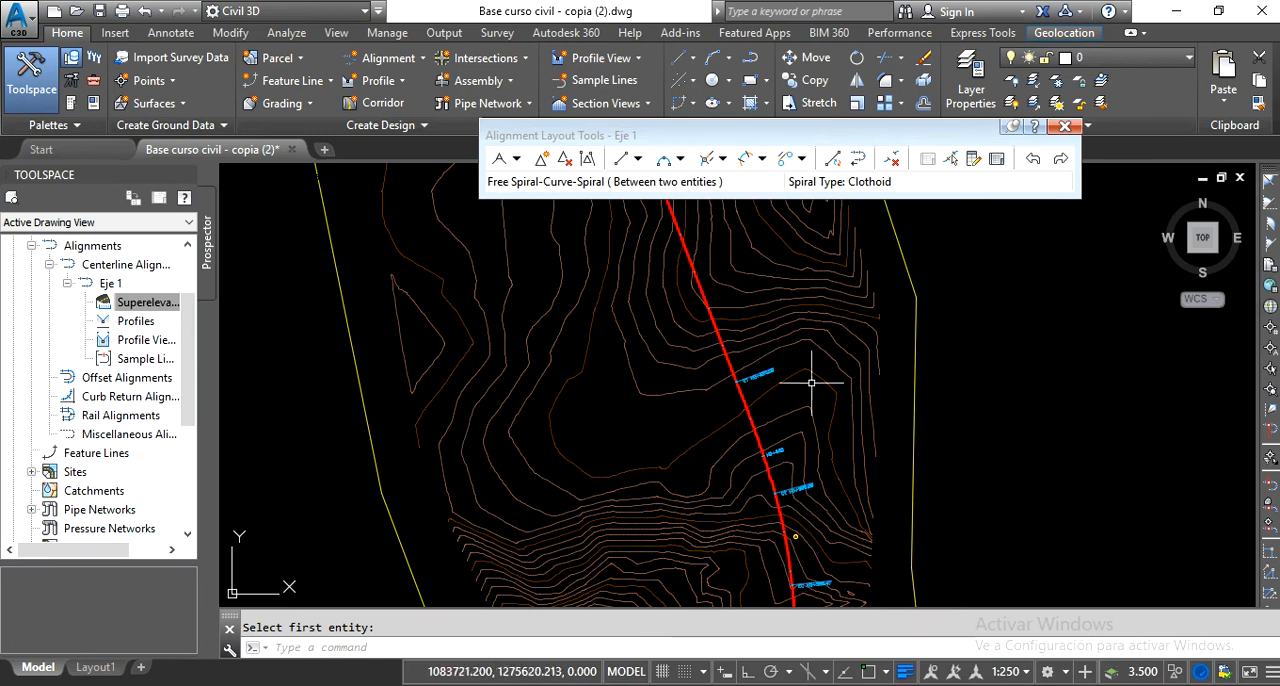
scroll(759, 377, down, 1)
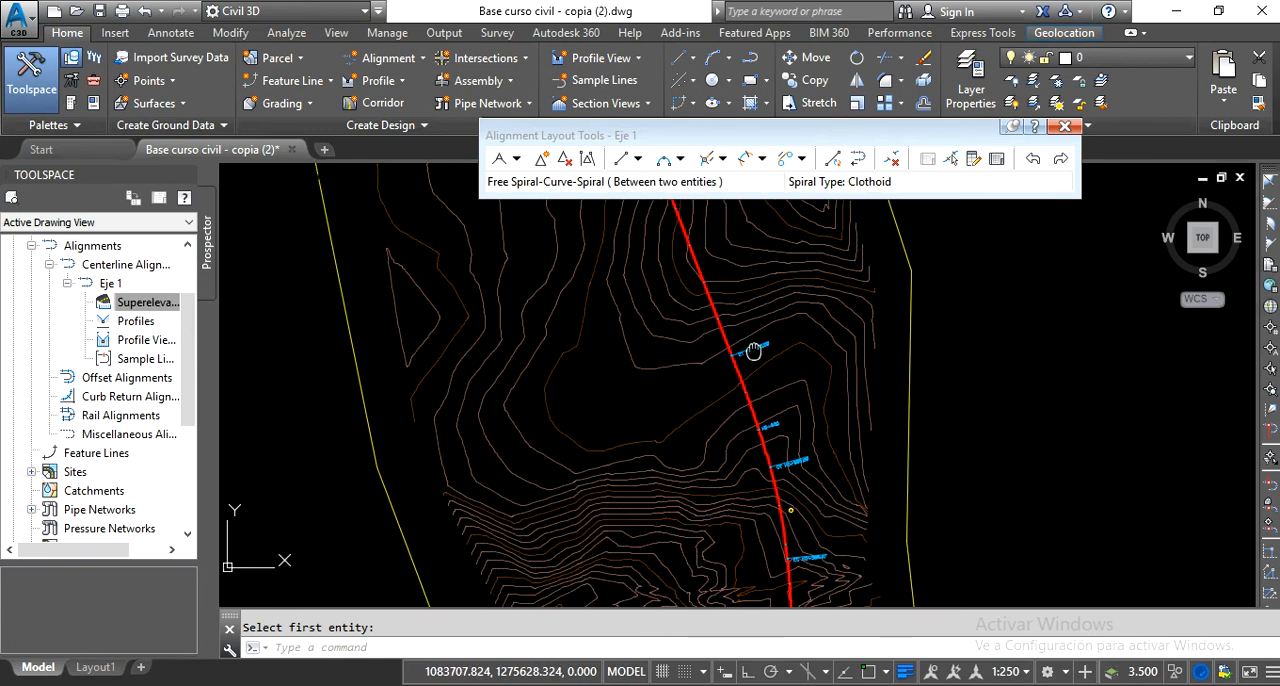
scroll(743, 350, down, 3)
middle_drag(743, 350, 735, 318)
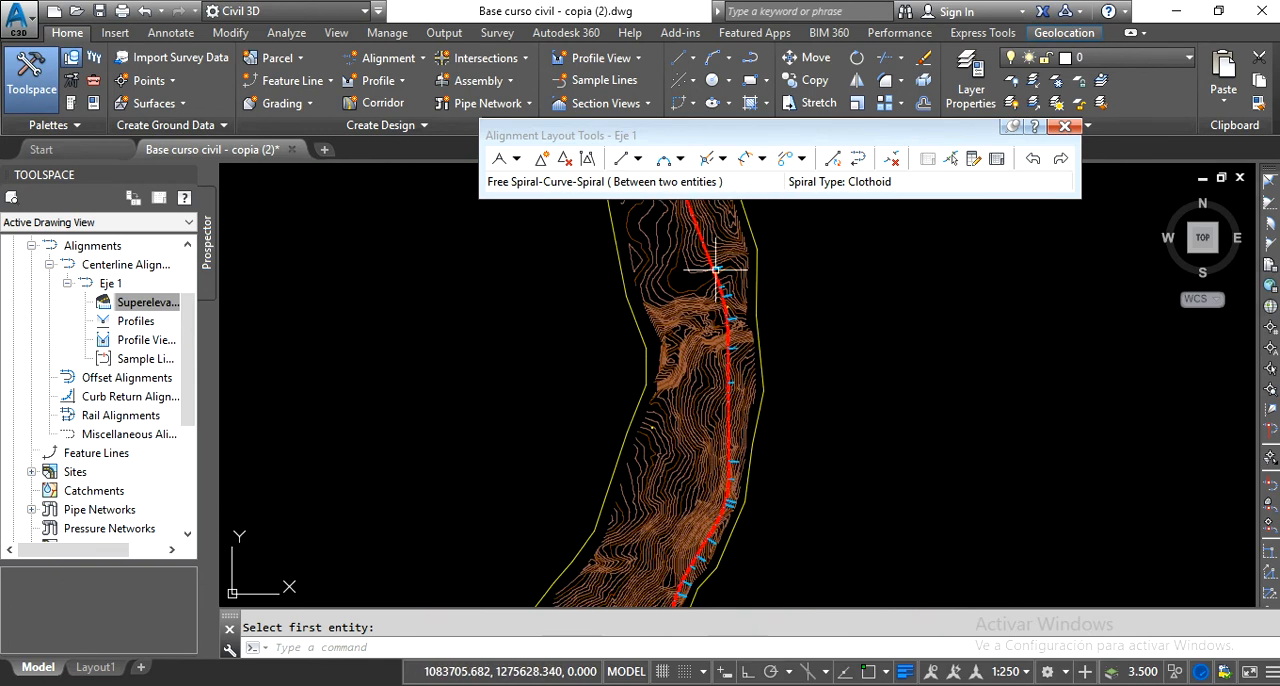
middle_drag(666, 446, 622, 280)
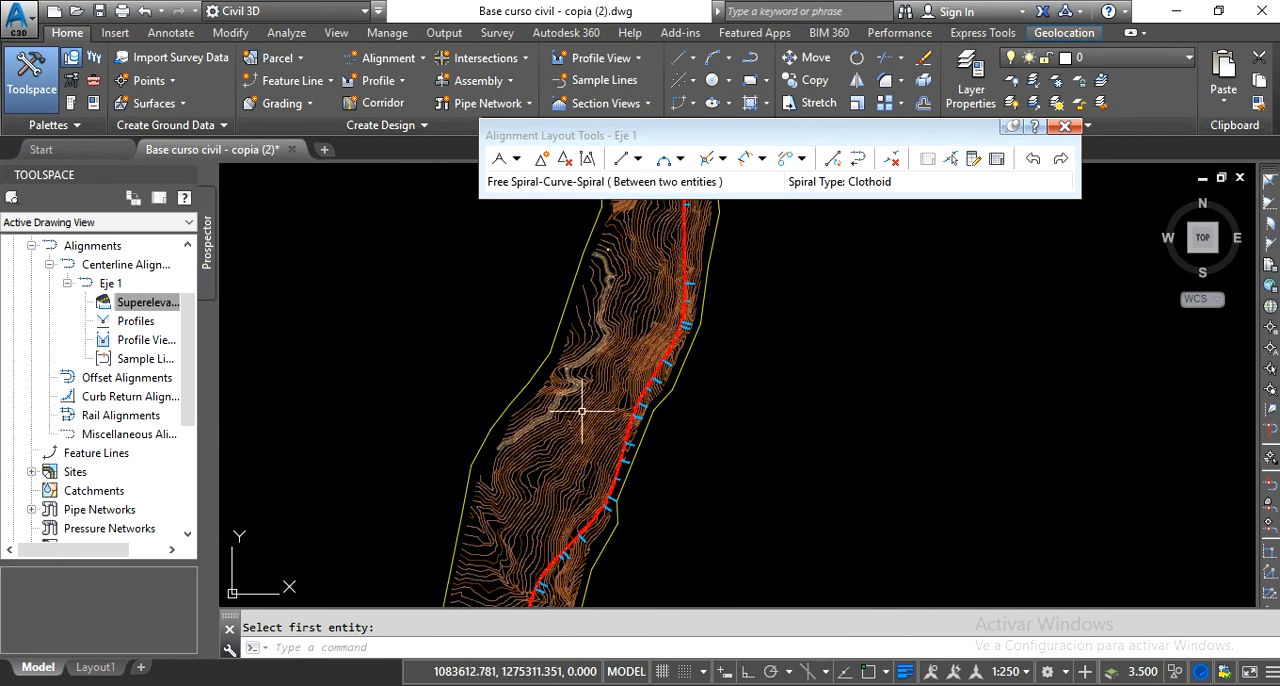
scroll(509, 297, down, 2)
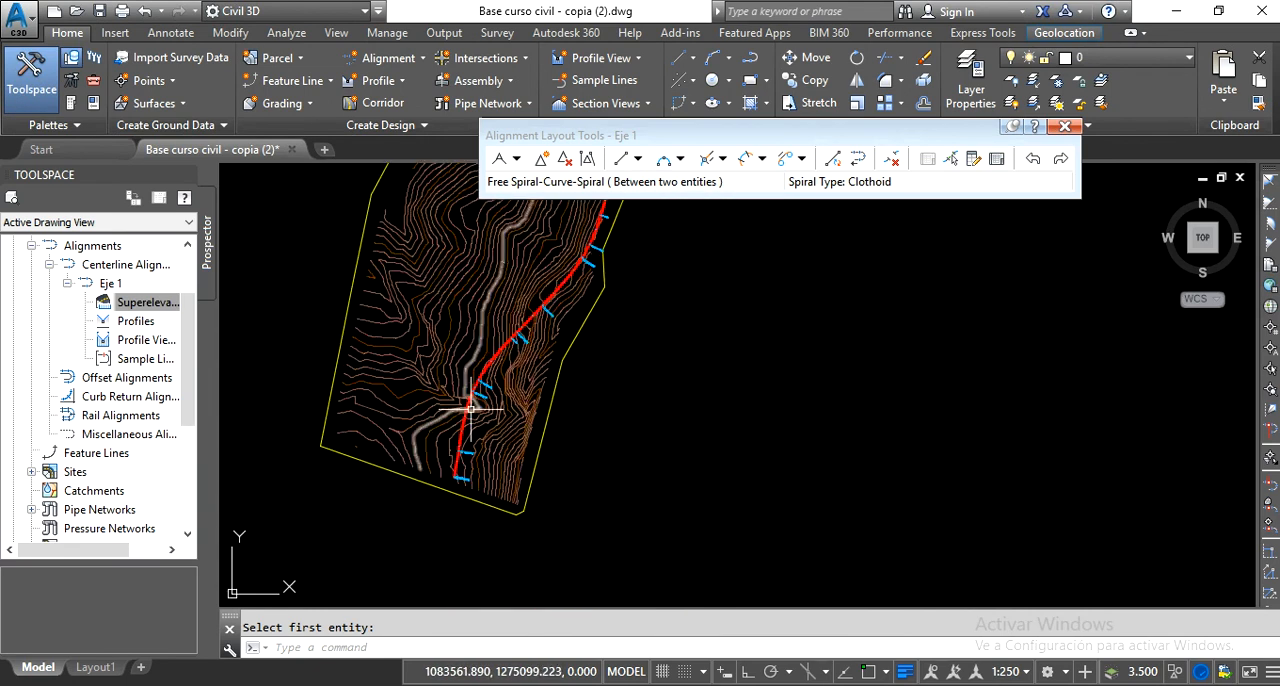
scroll(471, 400, up, 3)
scroll(466, 337, up, 3)
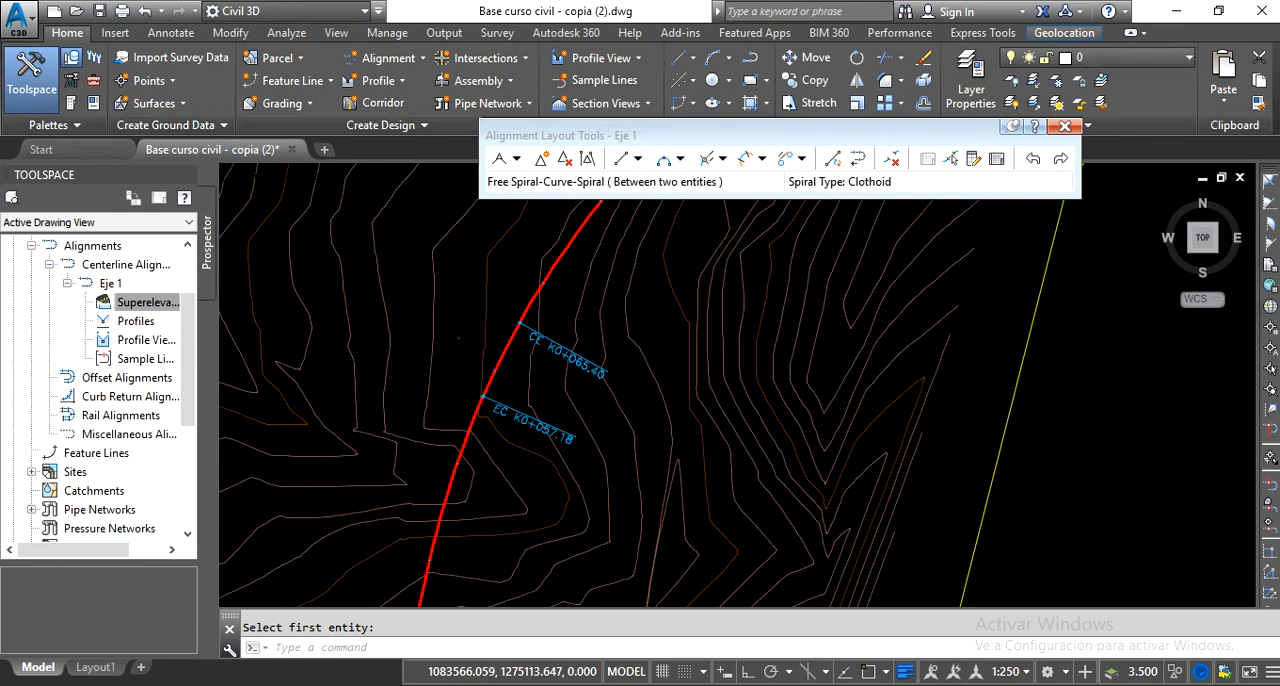
- Follow Eje 1 north from the first bend and examine the EC and CE station labels at the fourth bend
scroll(543, 332, down, 5)
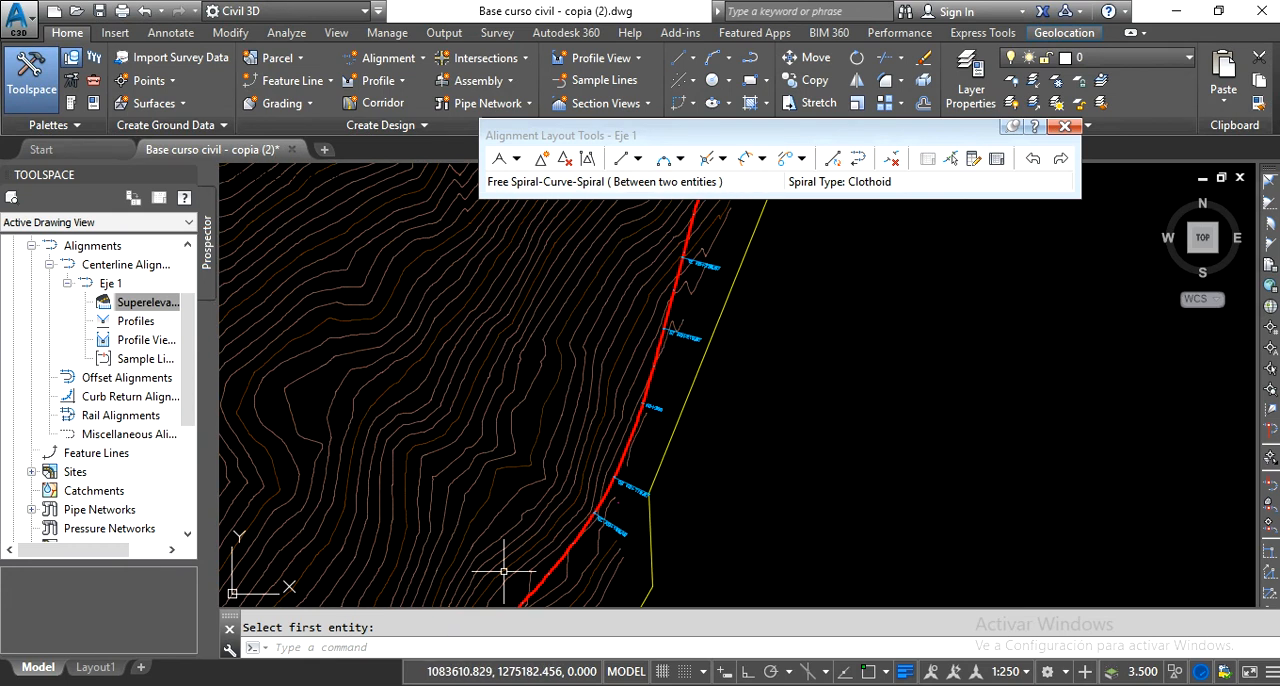
middle_drag(563, 350, 479, 608)
middle_drag(637, 340, 548, 433)
scroll(545, 425, up, 4)
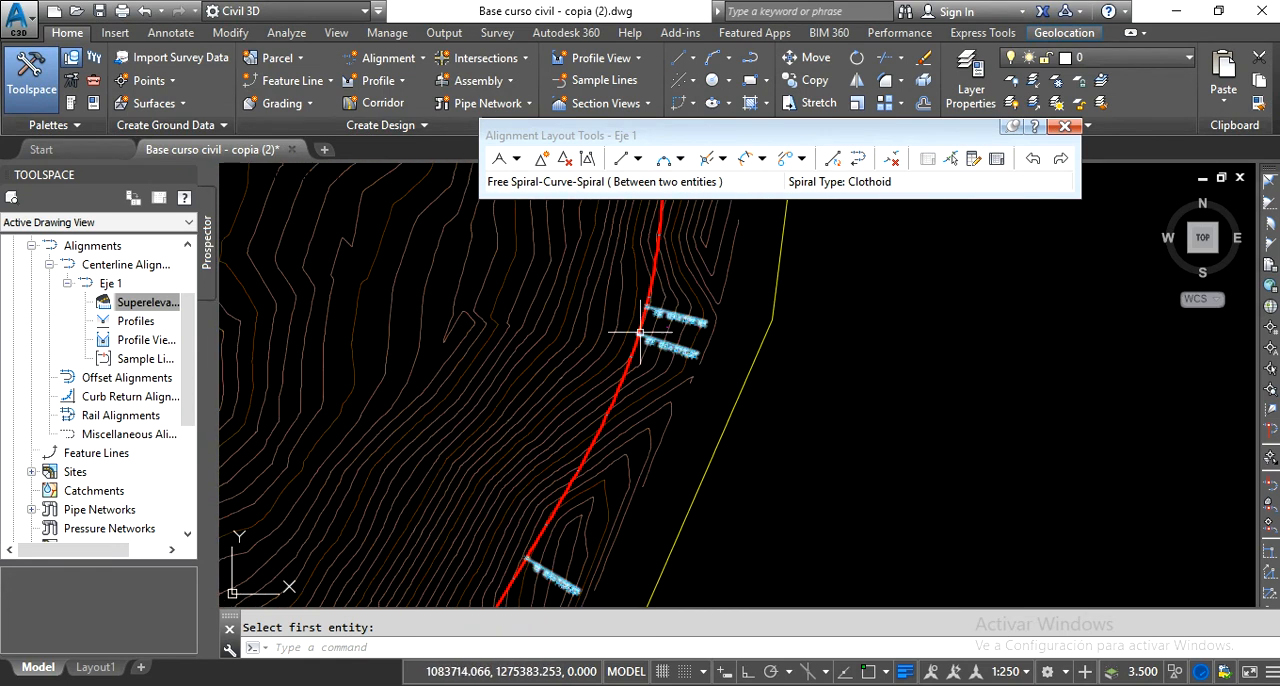
scroll(637, 336, up, 2)
scroll(645, 330, down, 2)
scroll(657, 321, up, 2)
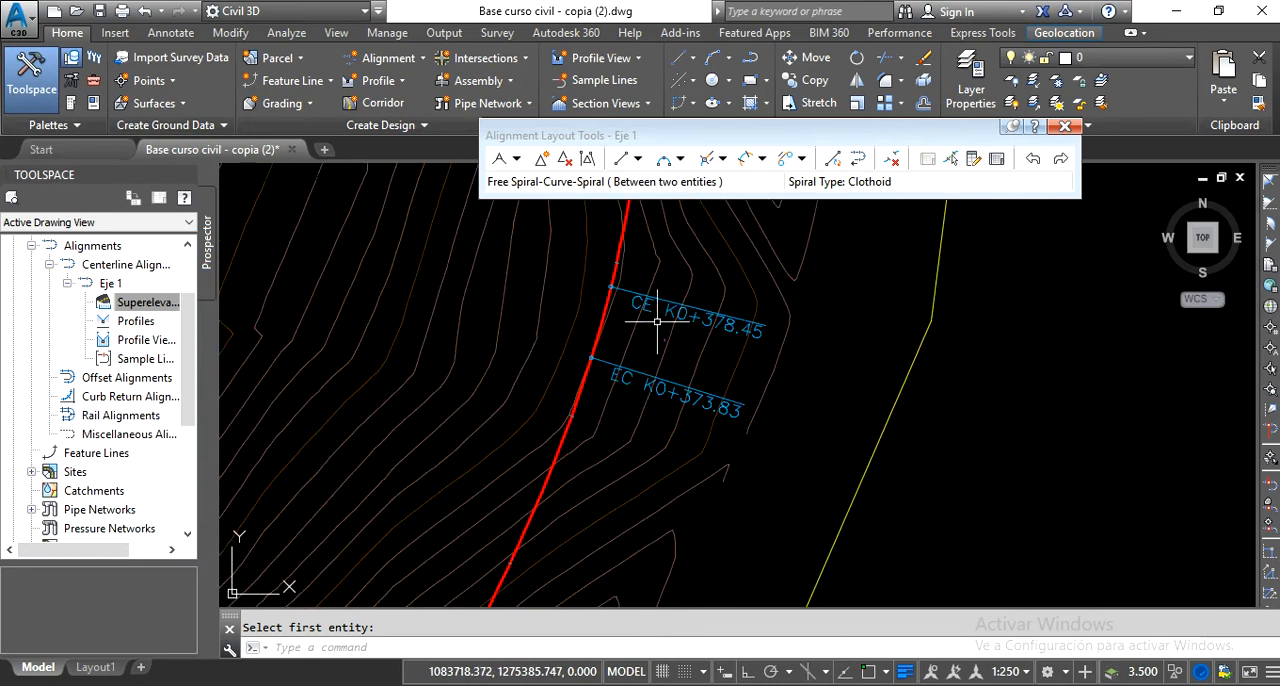
scroll(770, 263, down, 3)
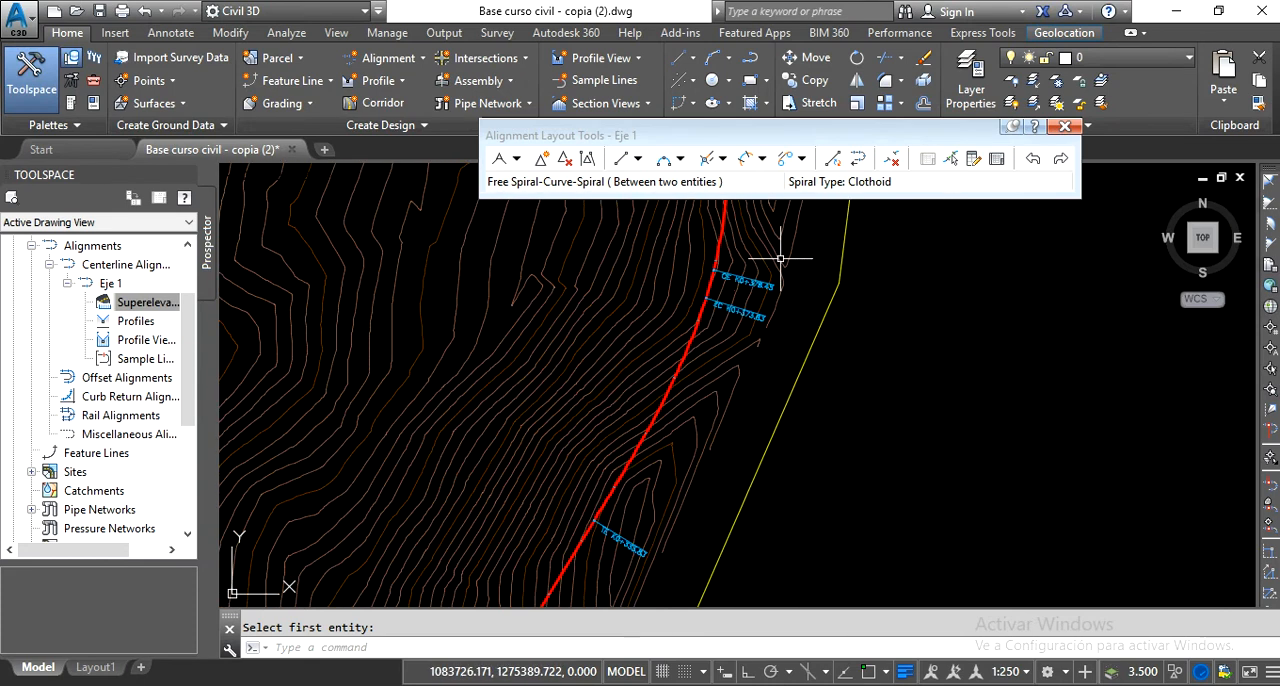
- Open the table of Eje 1's alignment entities and bring the fourth bend's station labels into view beside it
click(996, 160)
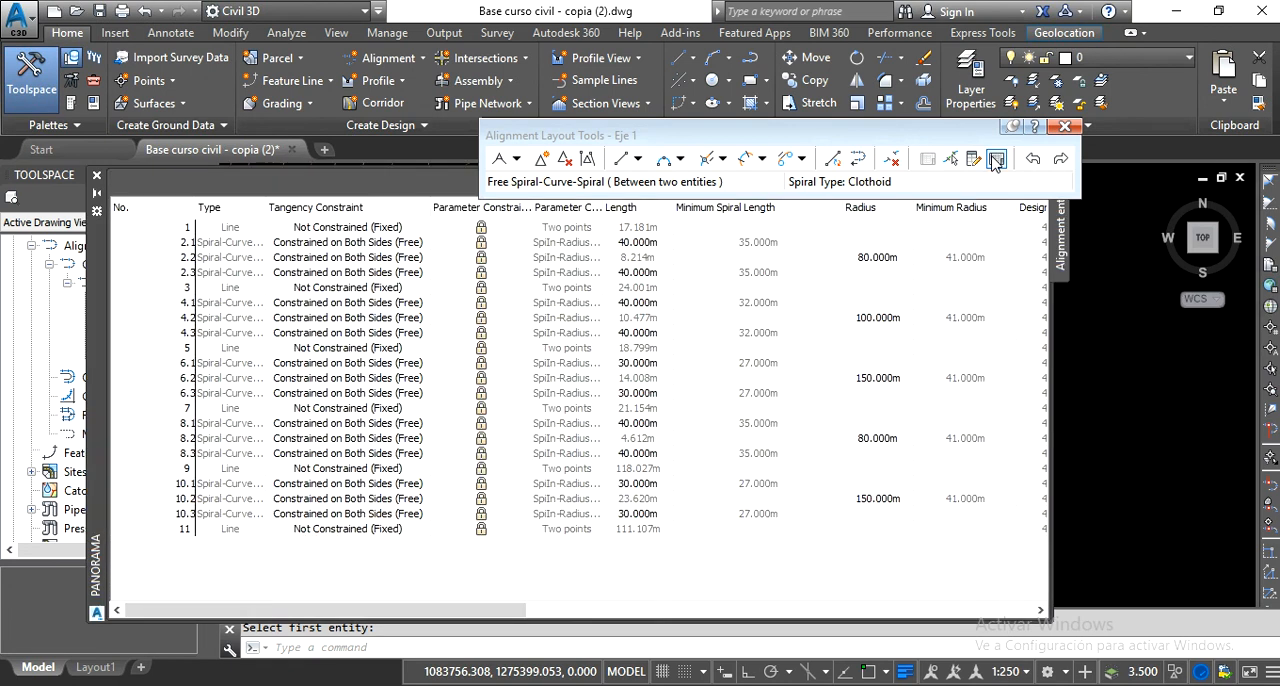
click(1098, 420)
click(1098, 421)
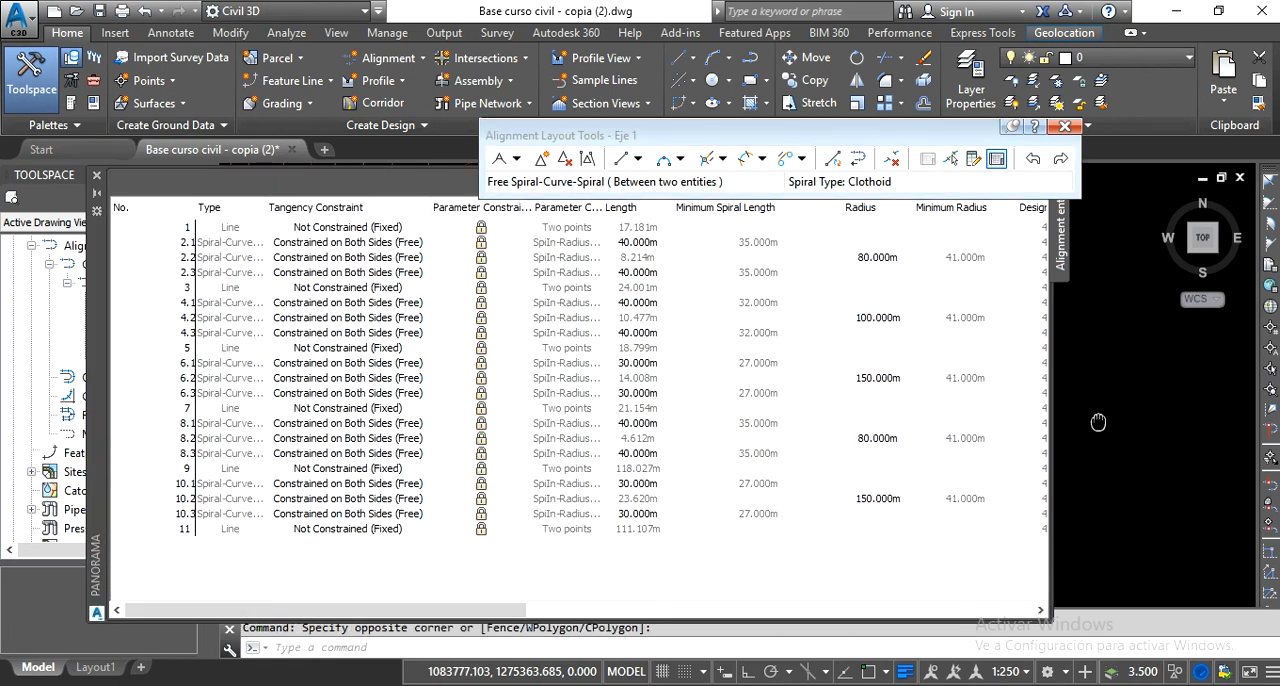
scroll(1194, 386, up, 5)
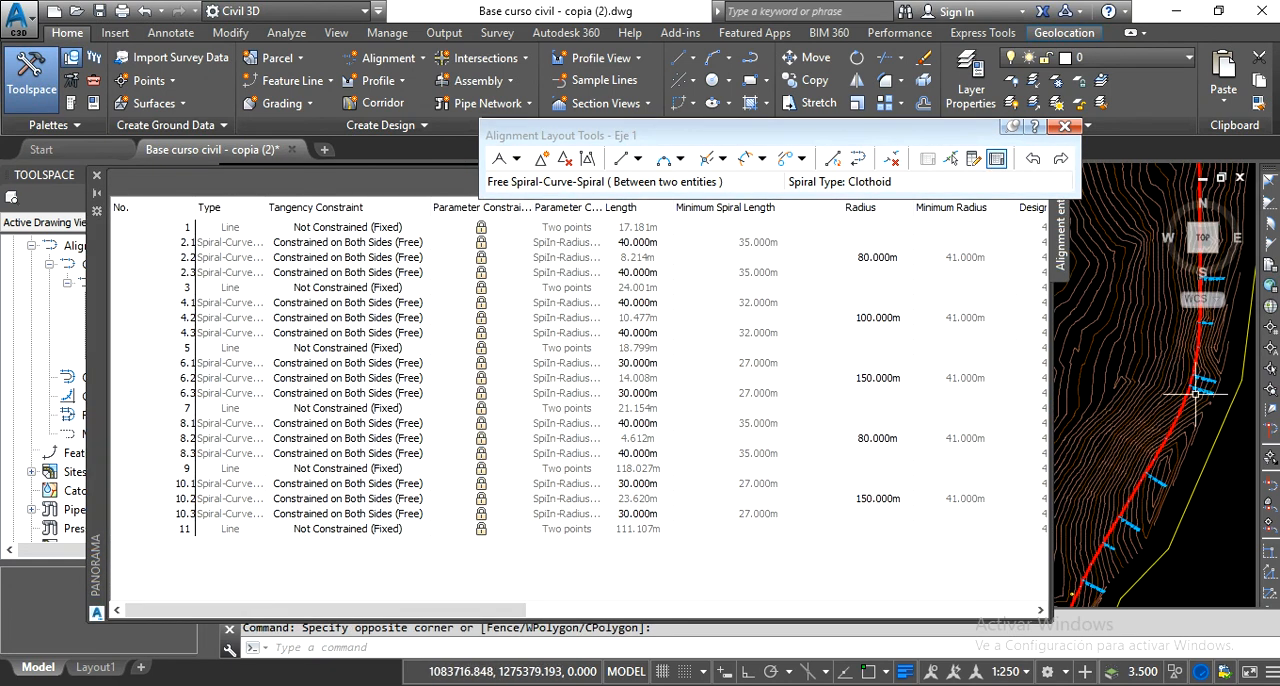
scroll(1194, 386, up, 4)
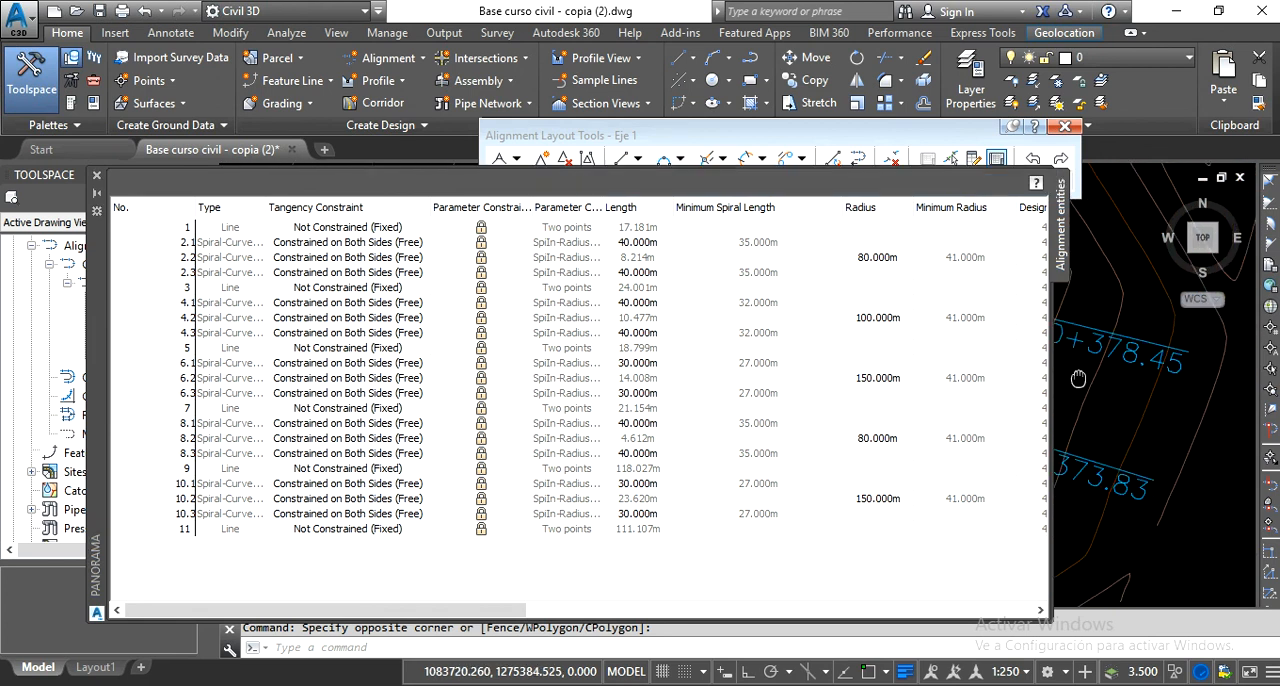
scroll(1158, 341, down, 2)
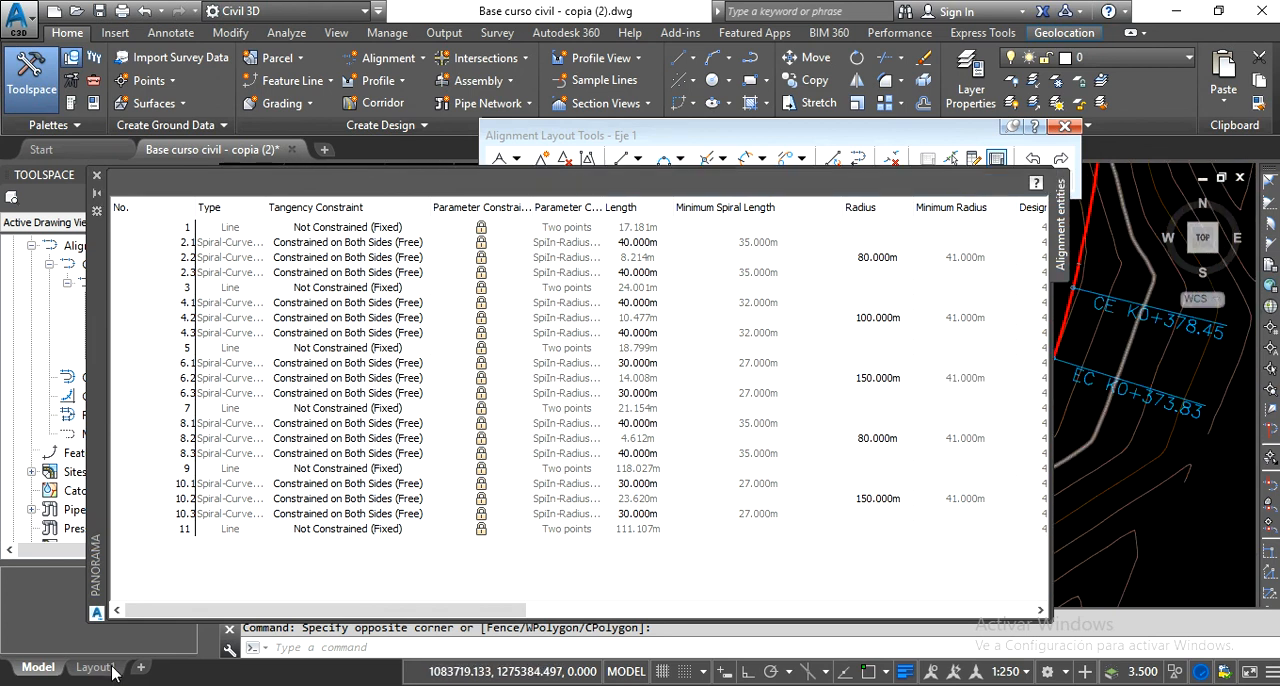
- Find the fourth bend's circular curve in the entities table by its stations, select its row, and shrink the table window
drag(197, 615, 493, 598)
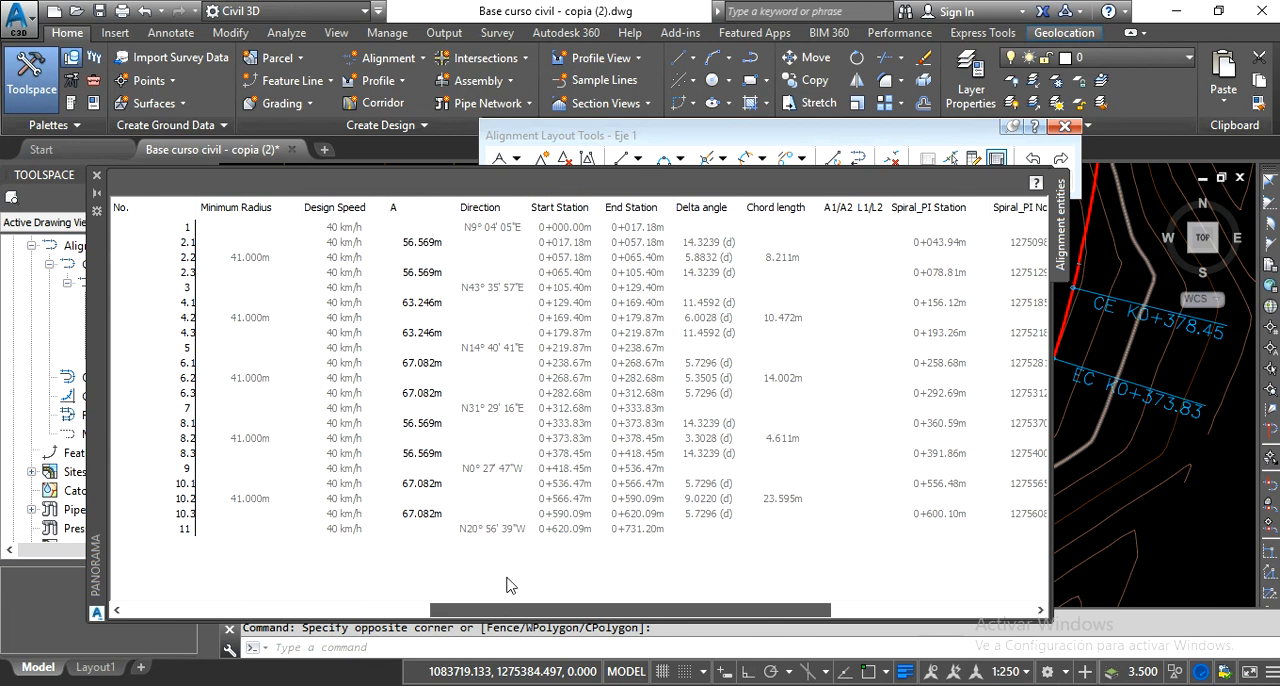
click(645, 440)
drag(515, 609, 343, 648)
click(548, 441)
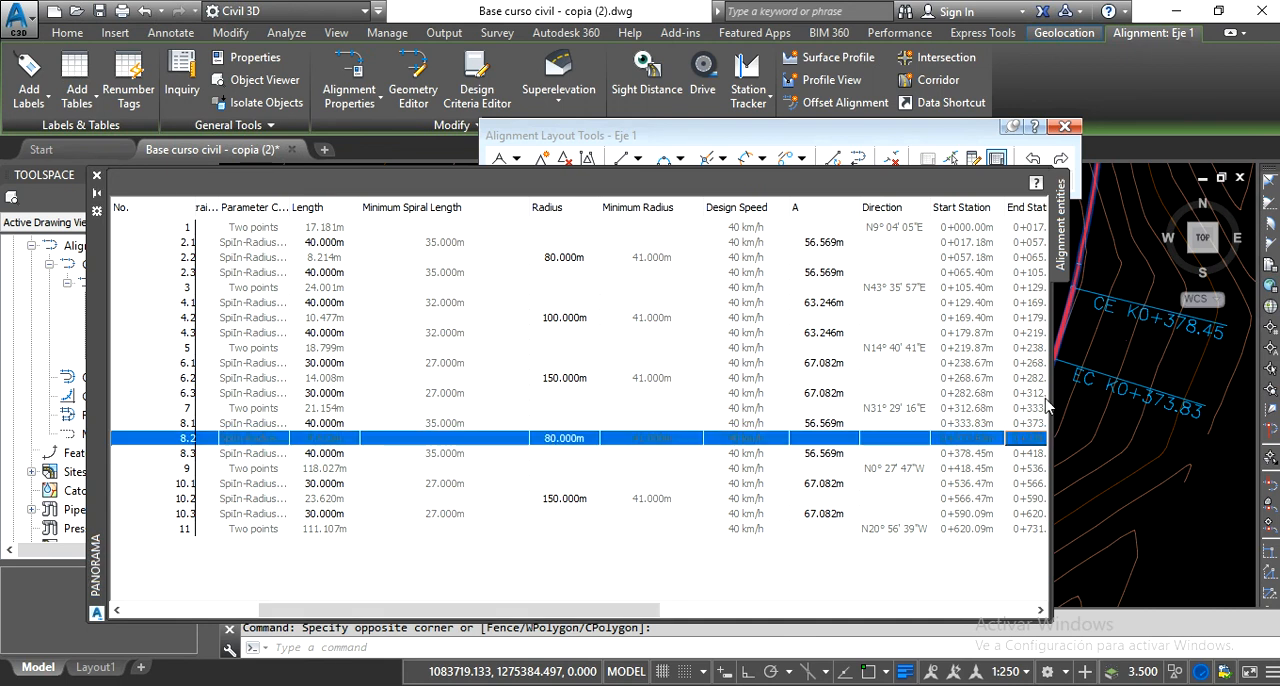
click(1044, 612)
mouse_move(1044, 612)
mouse_down()
mouse_move(1006, 580)
mouse_move(674, 556)
mouse_up()
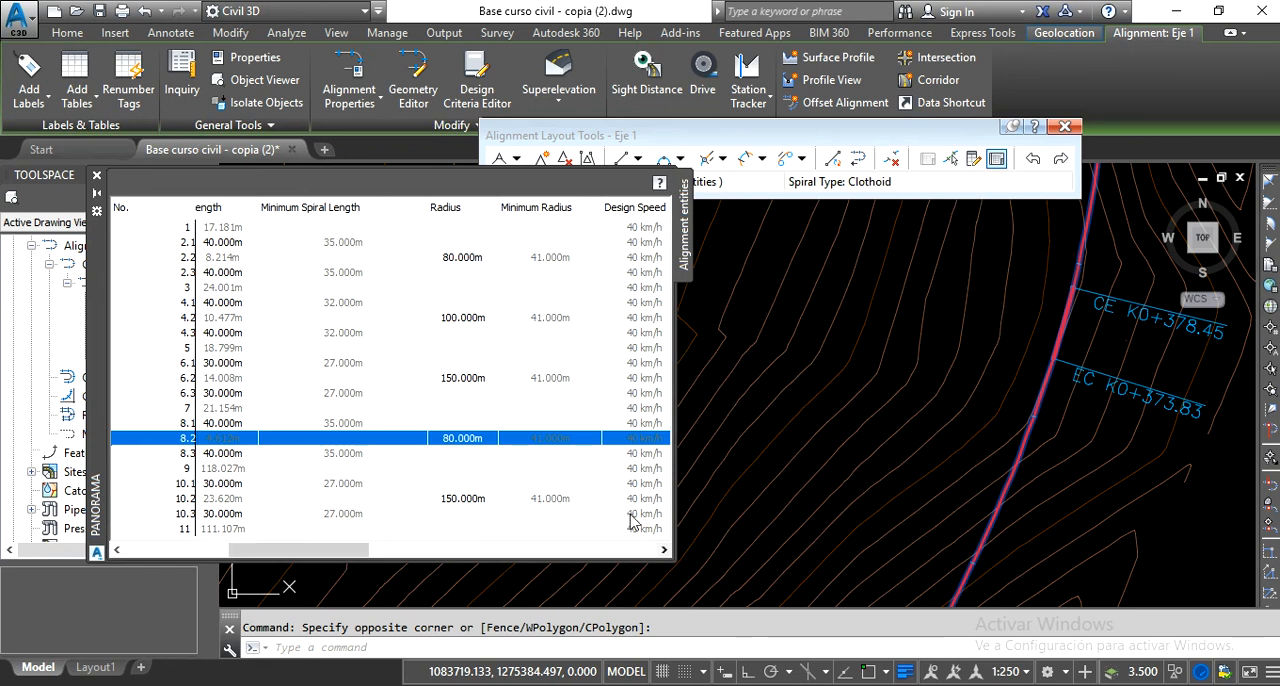
- Set the radius of the fourth bend's circular curve, entity 8.2, to 150 m
click(465, 441)
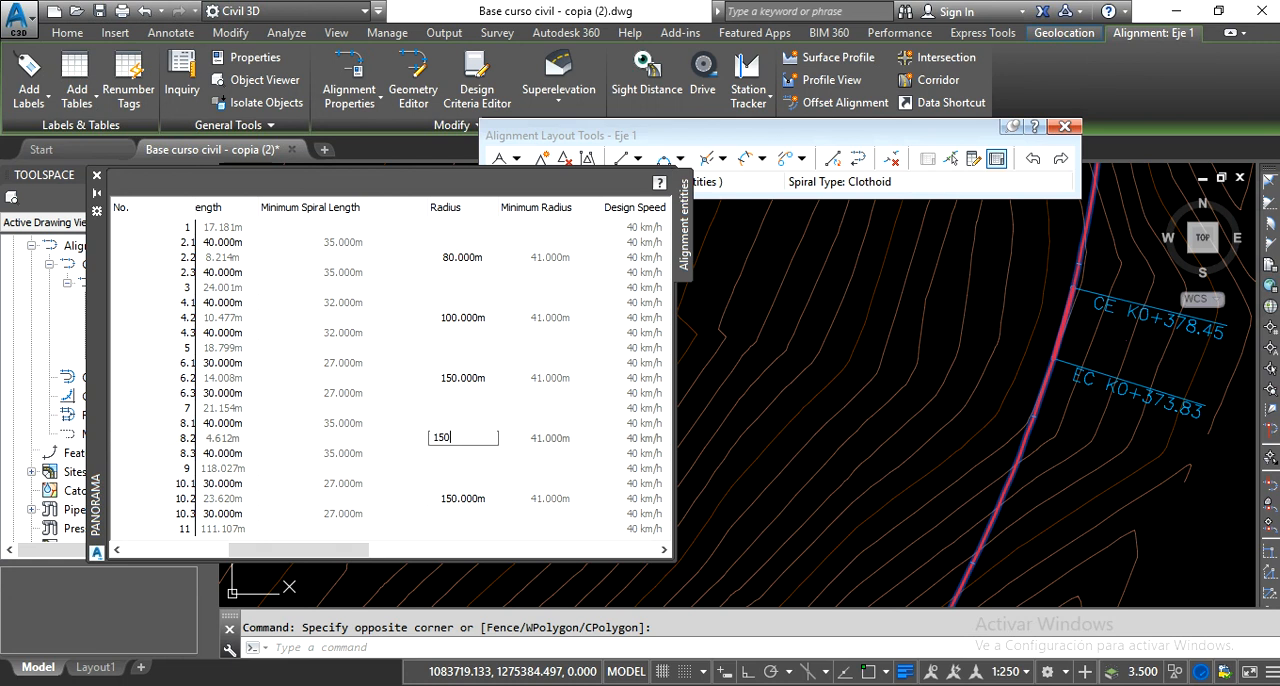
text(150)
key(Return)
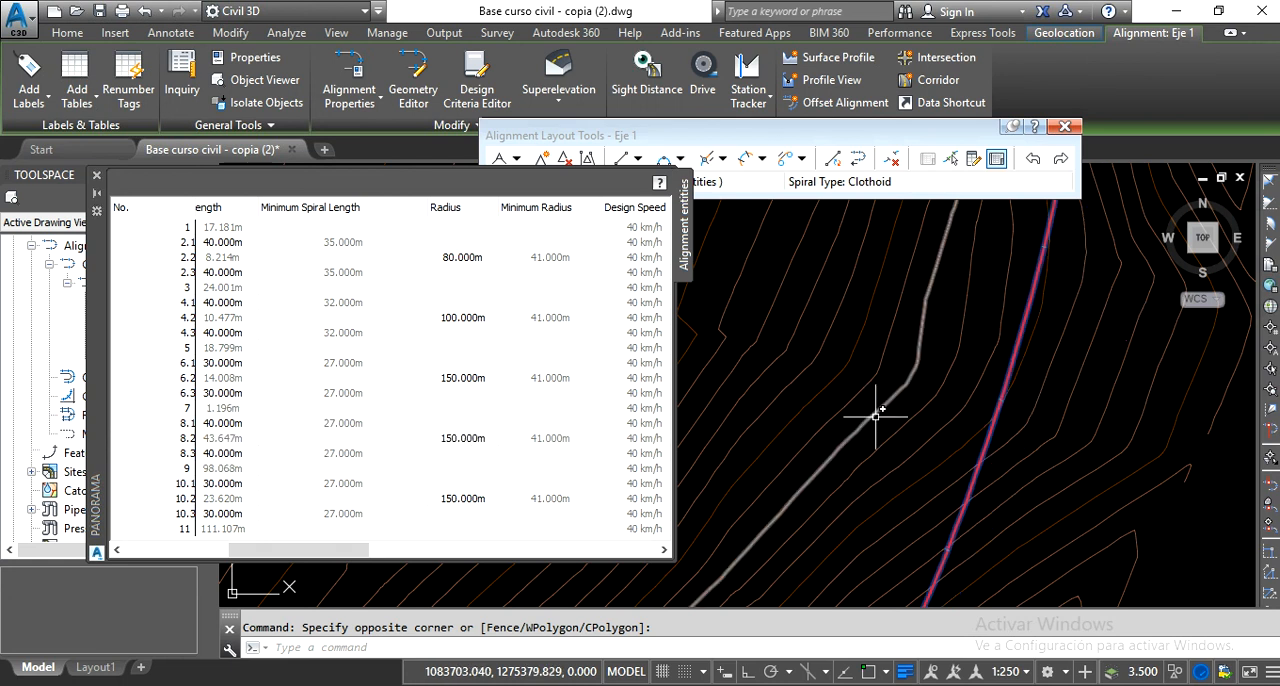
- Select Eje 1 at its fourth bend and inspect the curve against its tangents and station labels
click(870, 432)
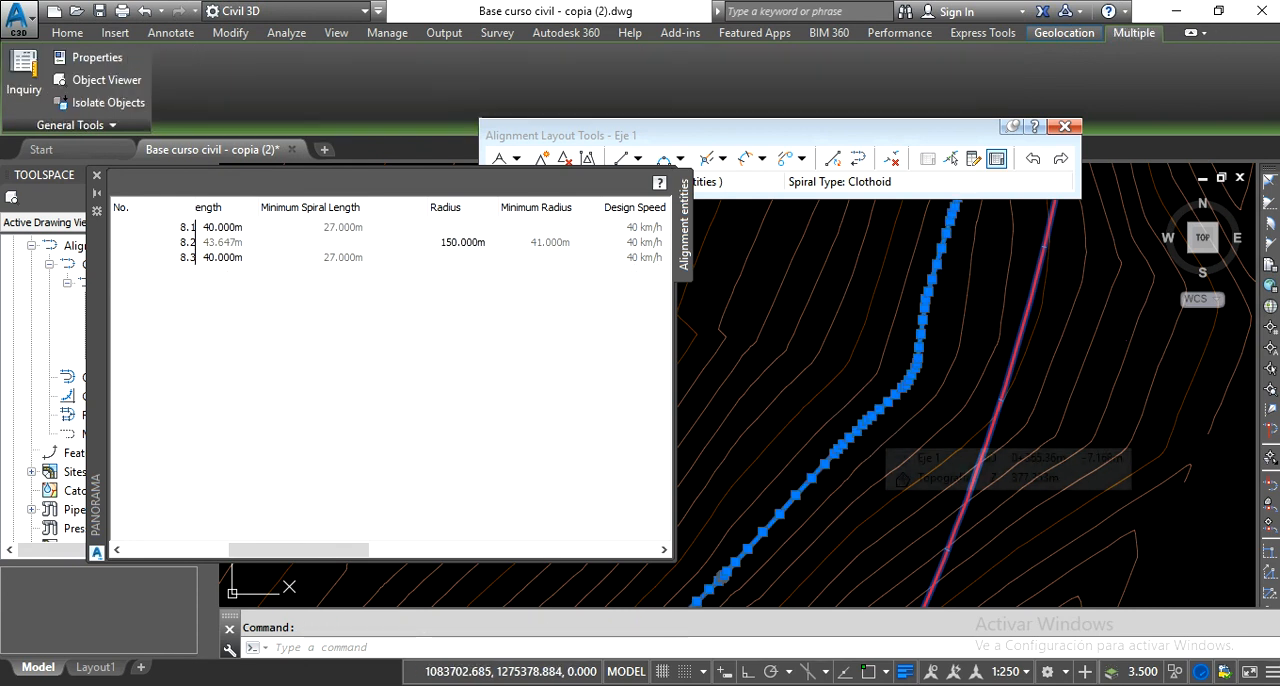
key(Escape)
scroll(858, 465, down, 4)
middle_drag(858, 464, 897, 434)
scroll(906, 434, up, 4)
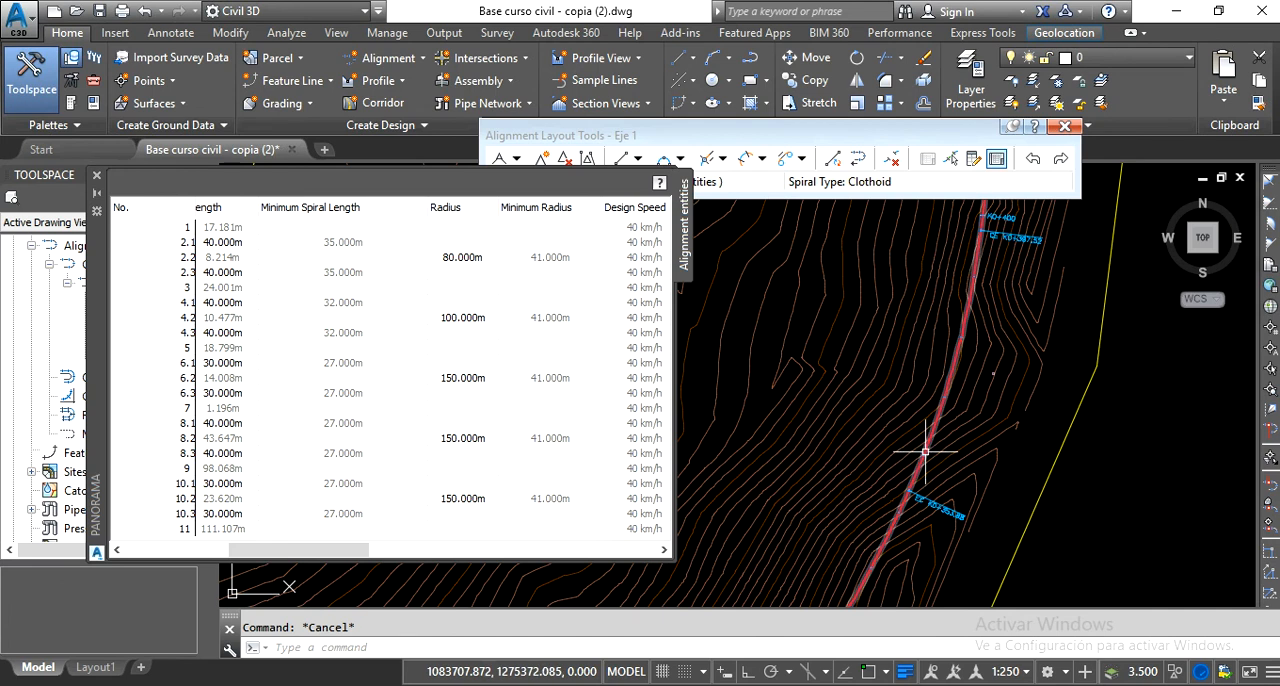
click(916, 450)
scroll(913, 447, down, 2)
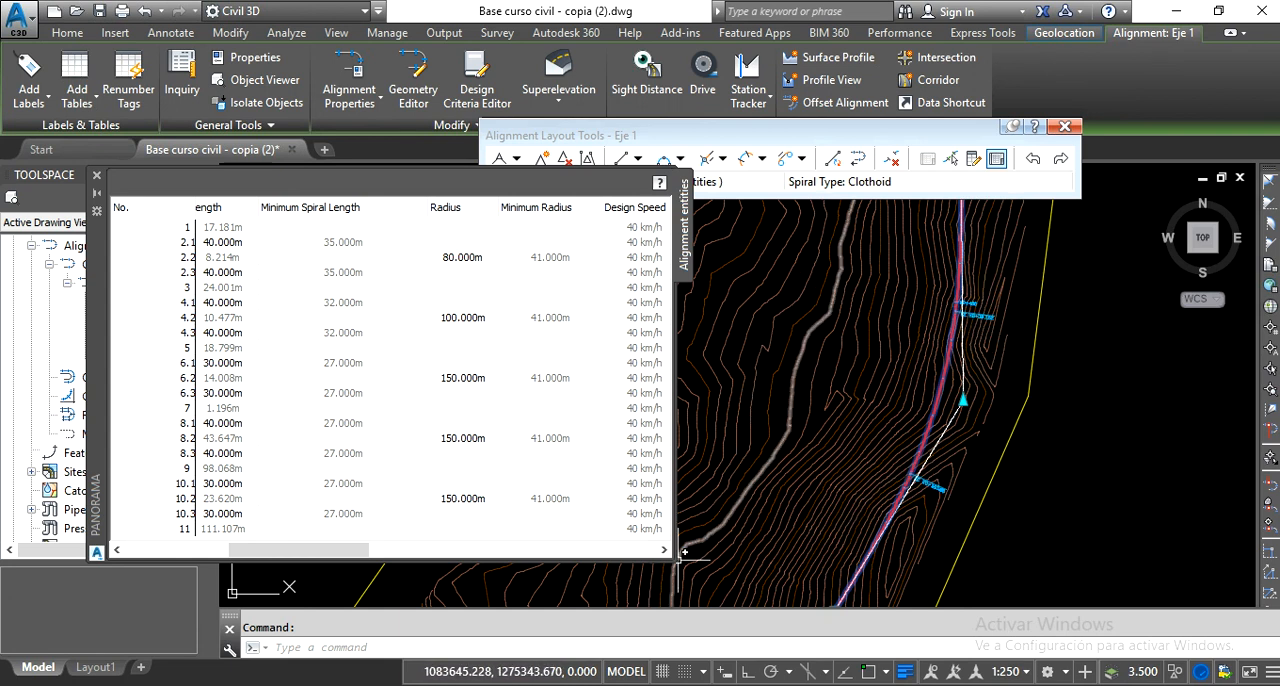
- Widen the alignment entities table to show the station columns, close it, and clear the selection of Eje 1
drag(672, 558, 1022, 545)
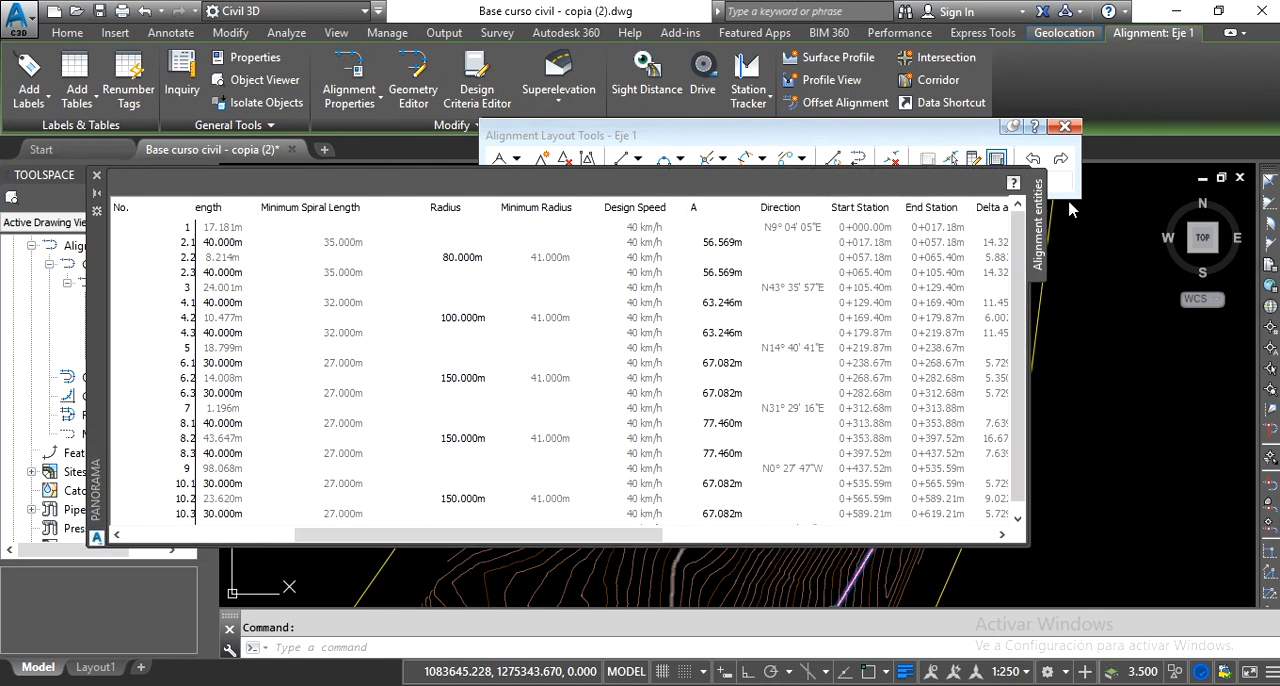
click(96, 176)
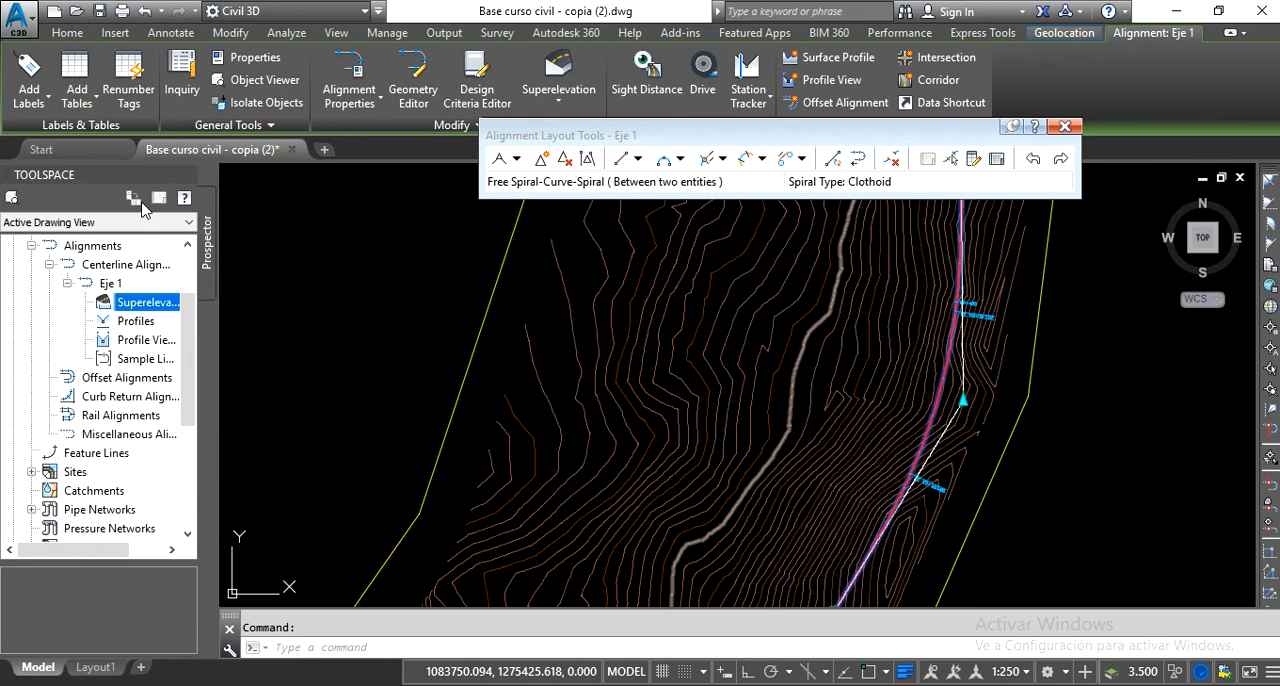
scroll(835, 410, down, 2)
mouse_move(838, 408)
middle_down()
mouse_move(782, 429)
mouse_move(704, 336)
mouse_move(675, 370)
middle_up()
key(Escape)
scroll(704, 336, down, 2)
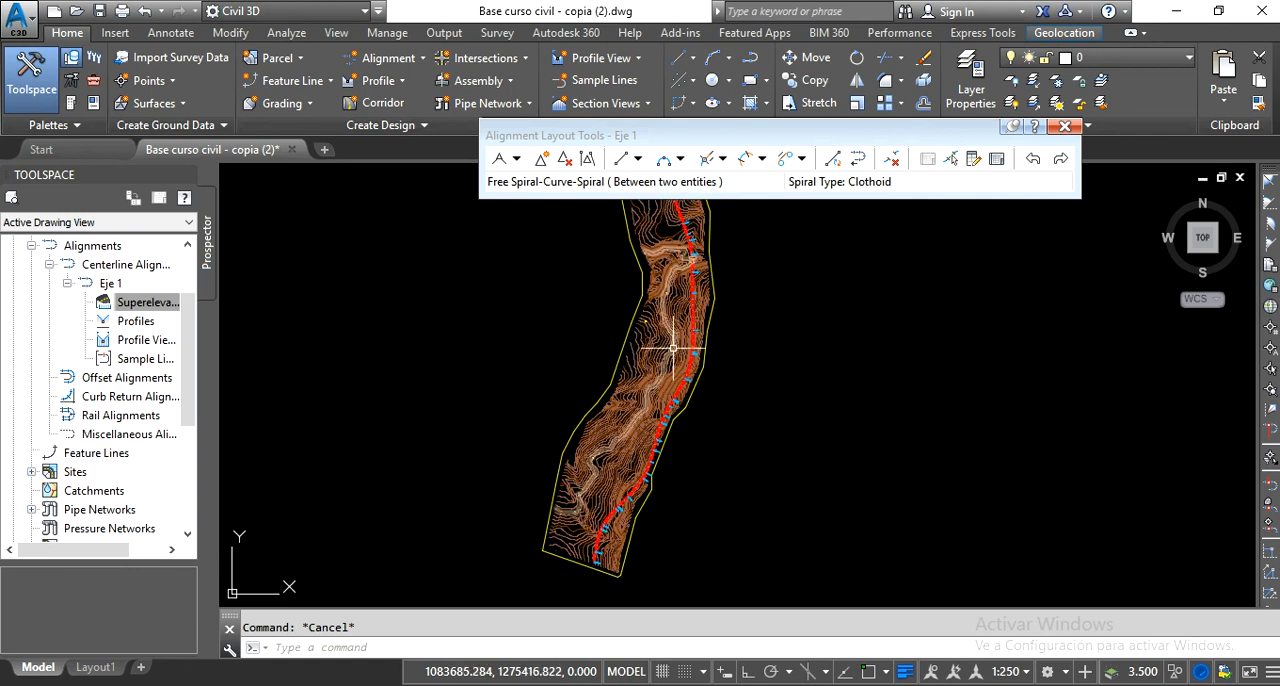
middle_drag(679, 308, 688, 336)
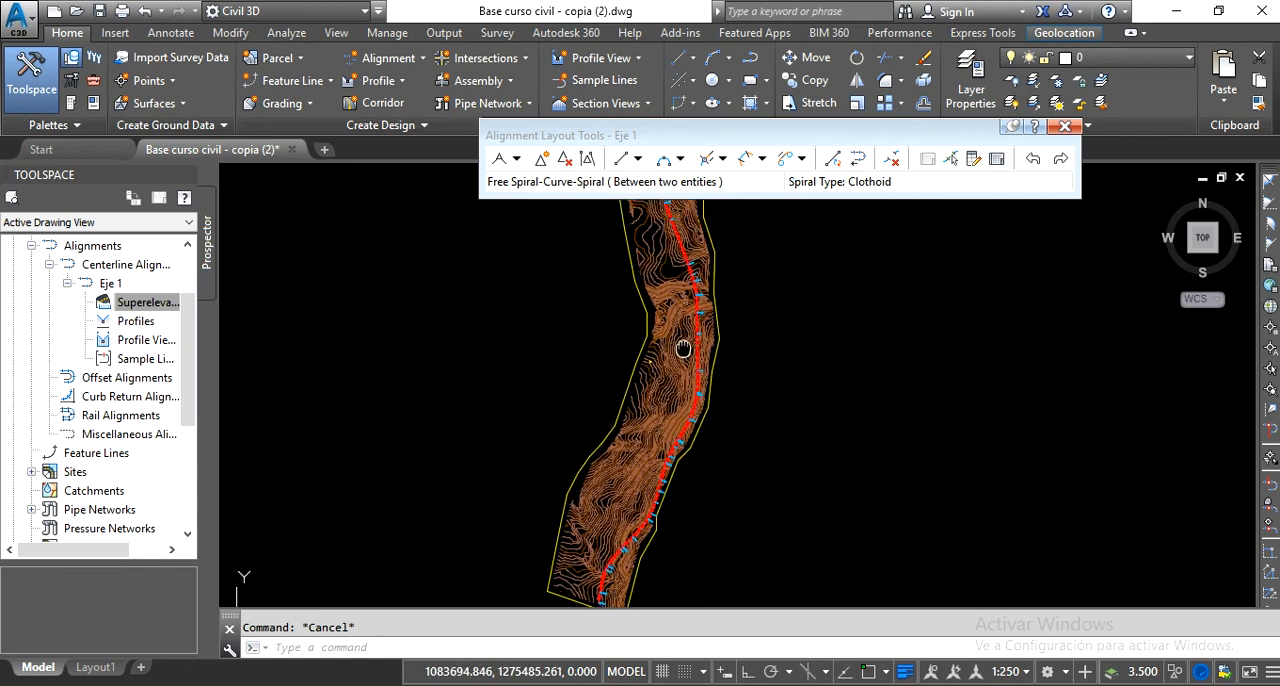